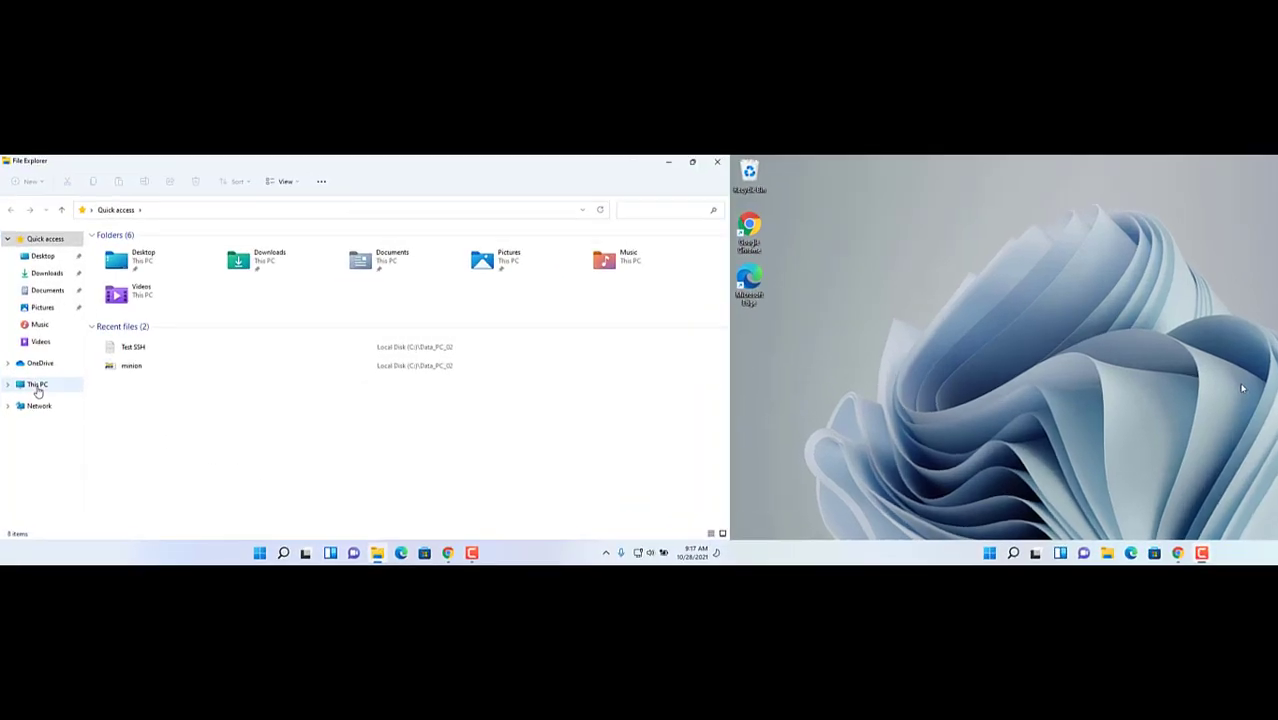
- Open the full context menu for This PC in File Explorer
right_click(68, 410)
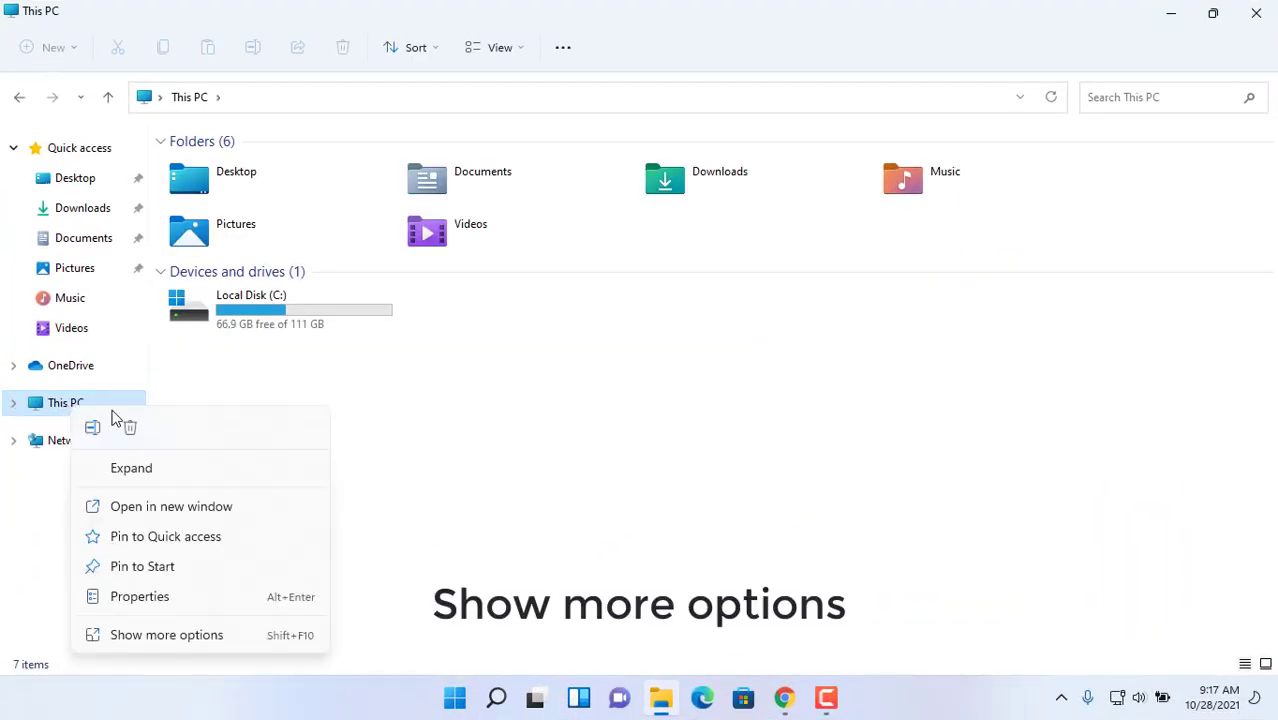
left_click(160, 637)
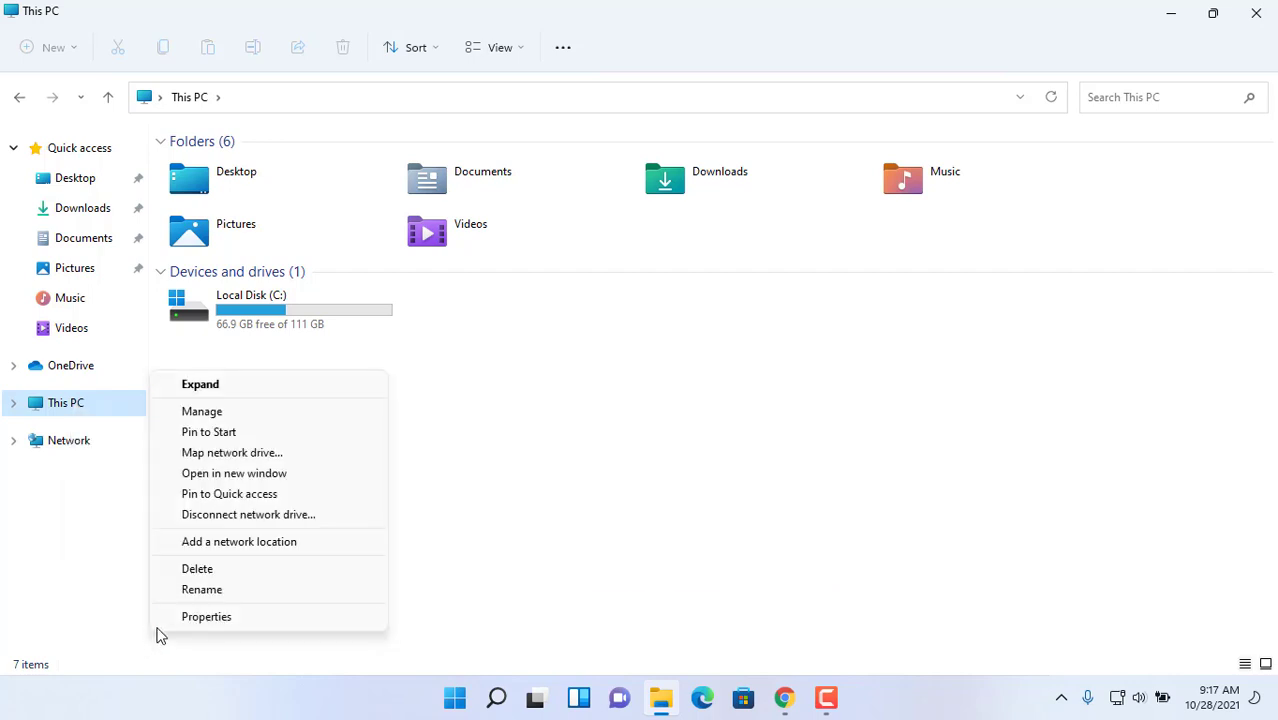
- Launch Computer Management maximized and list the users under Local Users and Groups
left_click(224, 412)
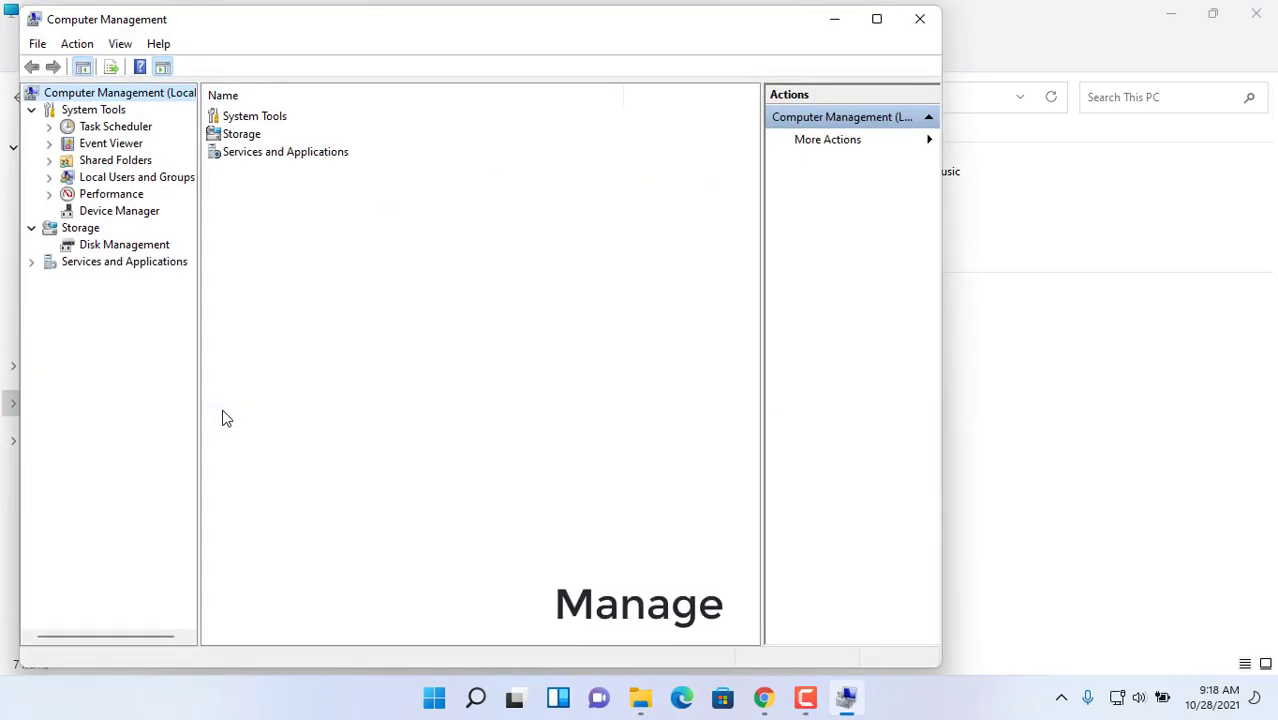
left_click(1256, 13)
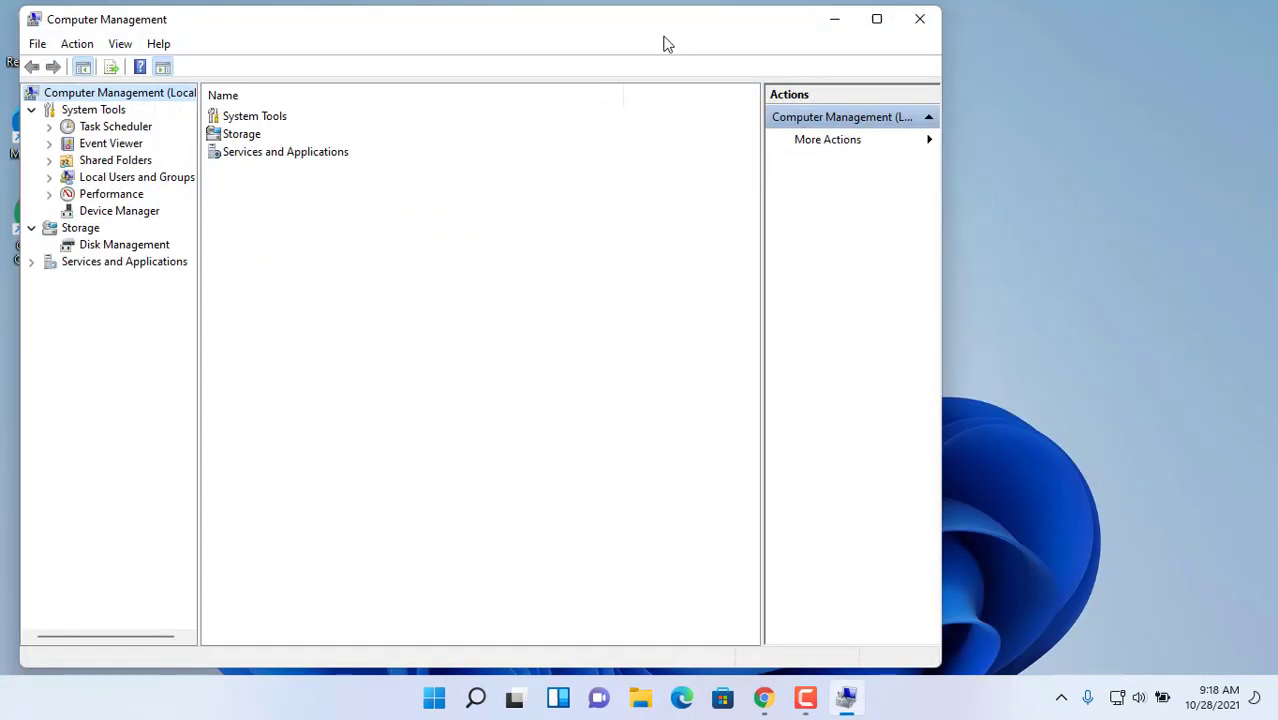
double_click(588, 32)
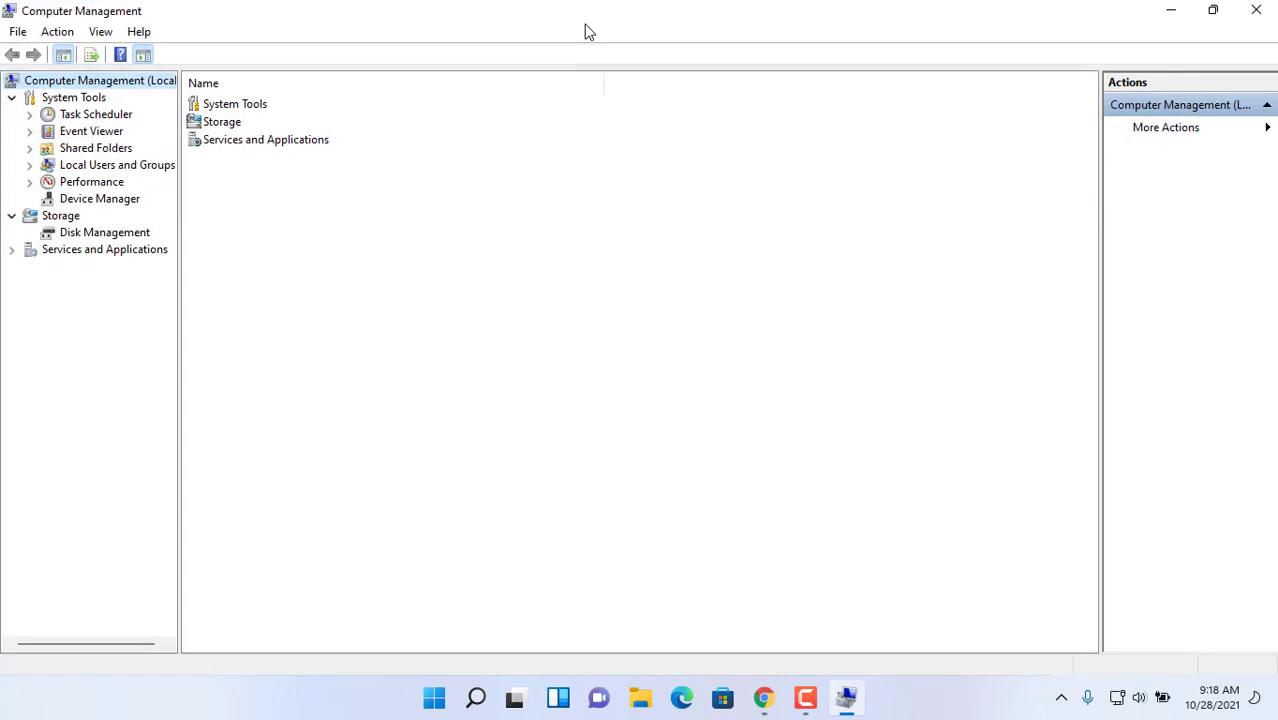
double_click(92, 166)
left_click(90, 182)
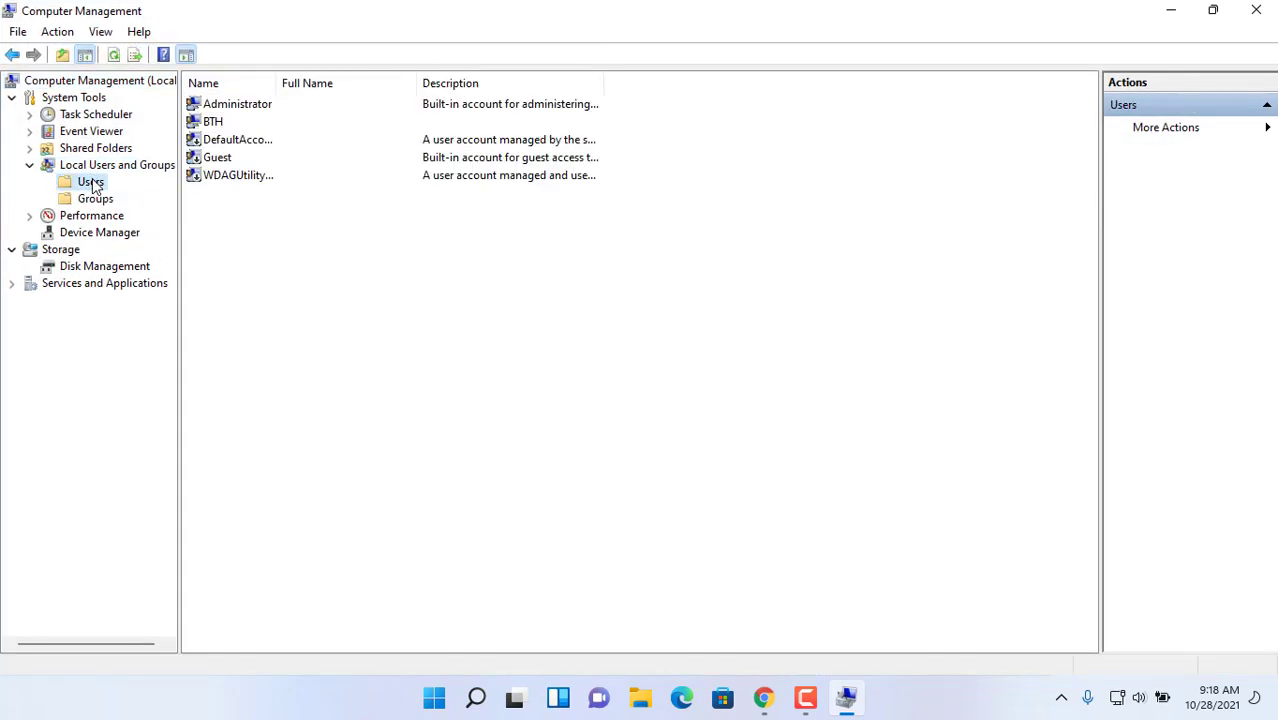
- Set a new password for the Administrator account, entering and confirming it
left_click(240, 105)
right_click(242, 104)
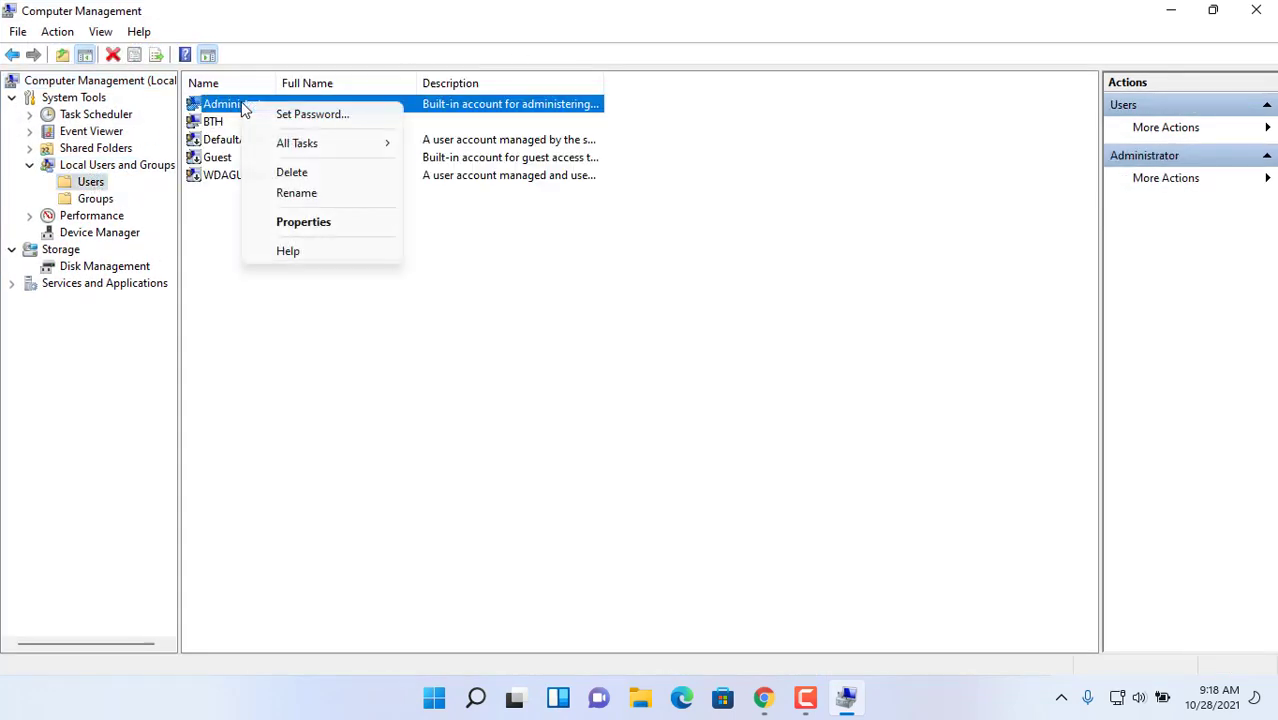
left_click(311, 119)
left_click(578, 440)
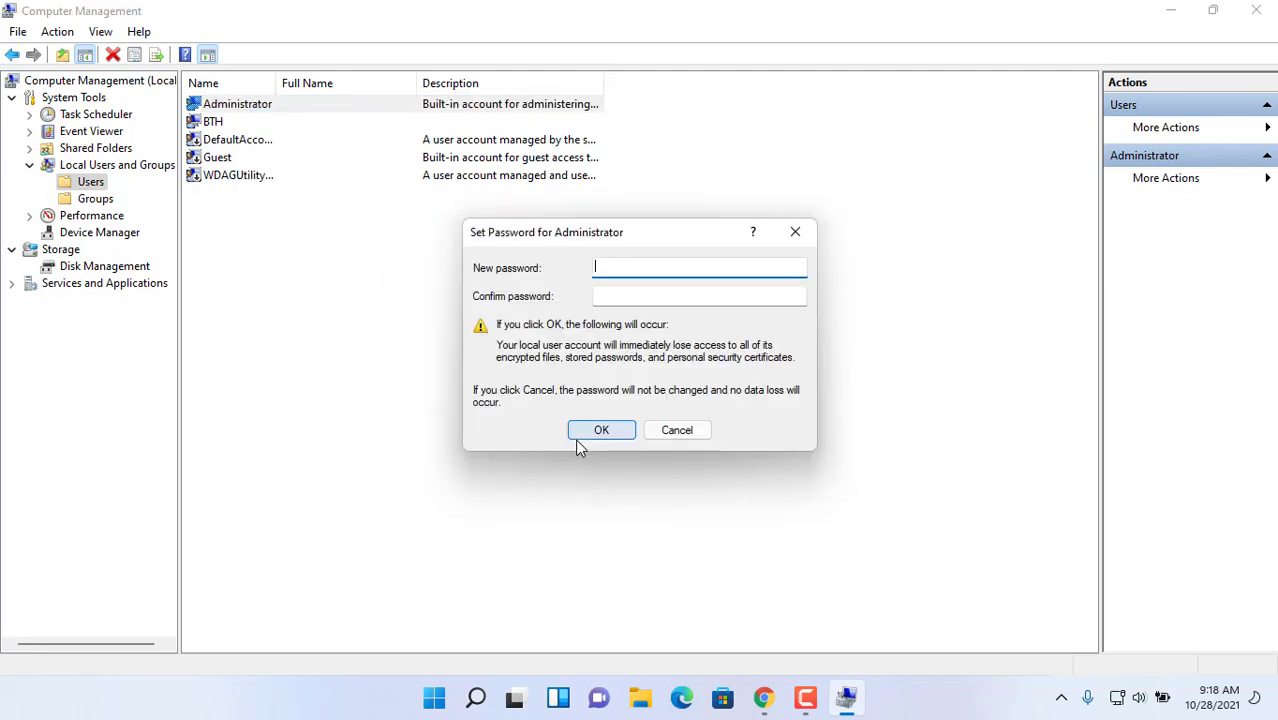
left_click(640, 296)
type("1")
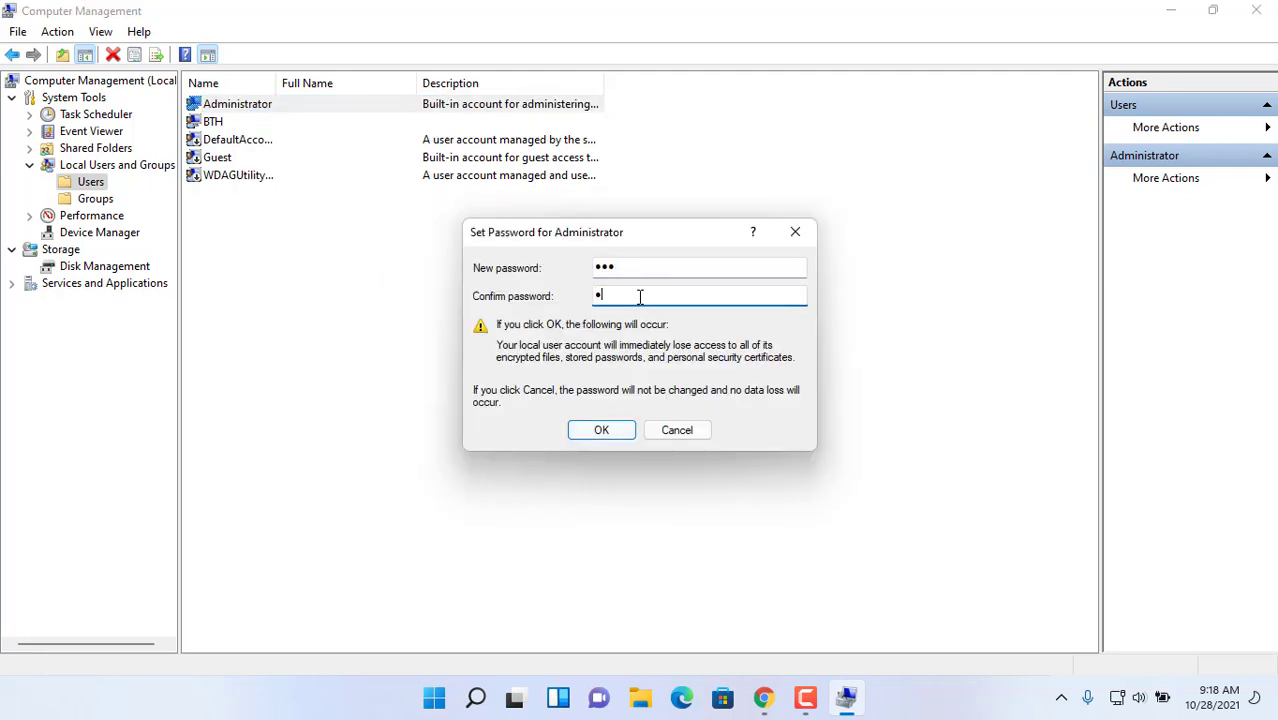
left_click(617, 432)
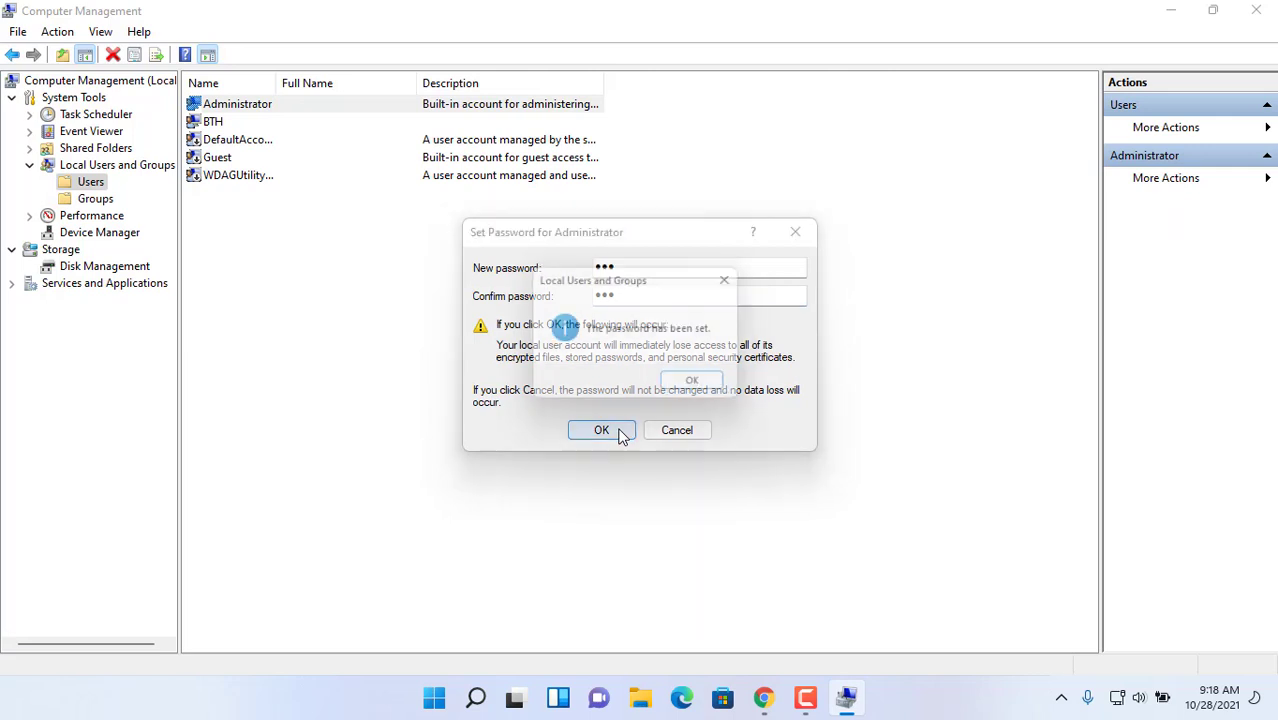
left_click(699, 390)
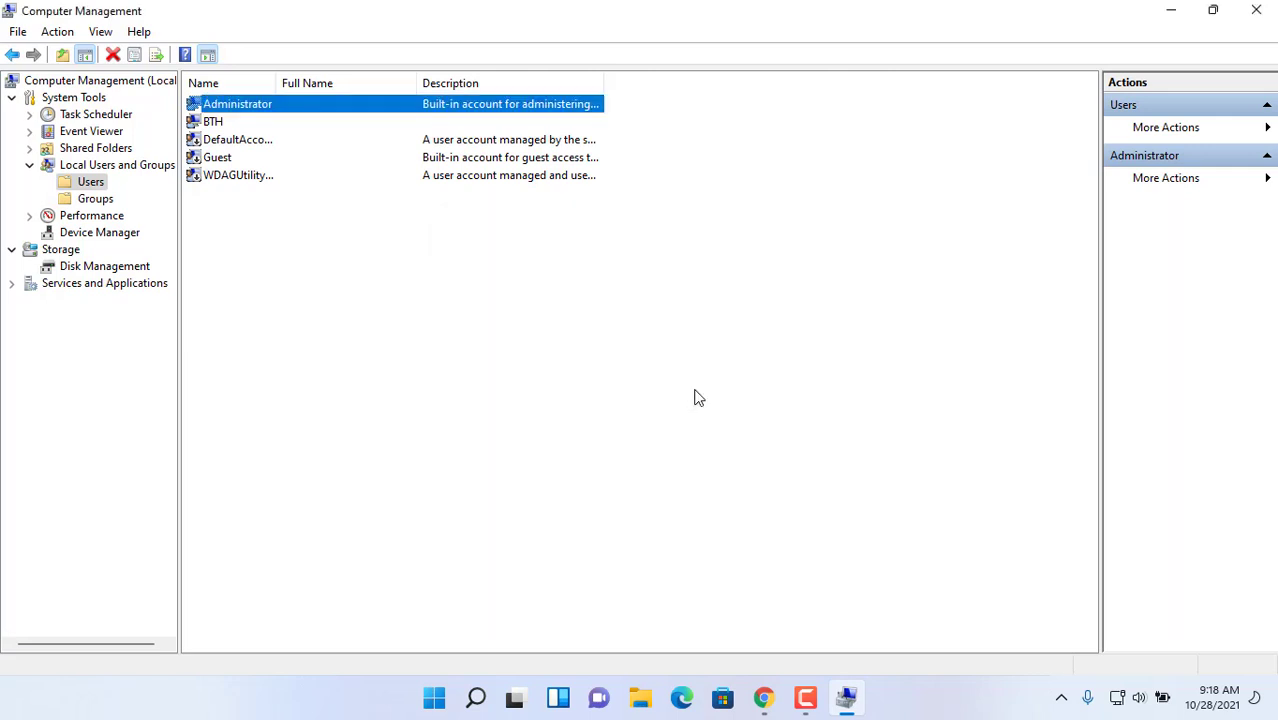
- Close Computer Management and open Settings › Apps › Optional features
left_click(1256, 10)
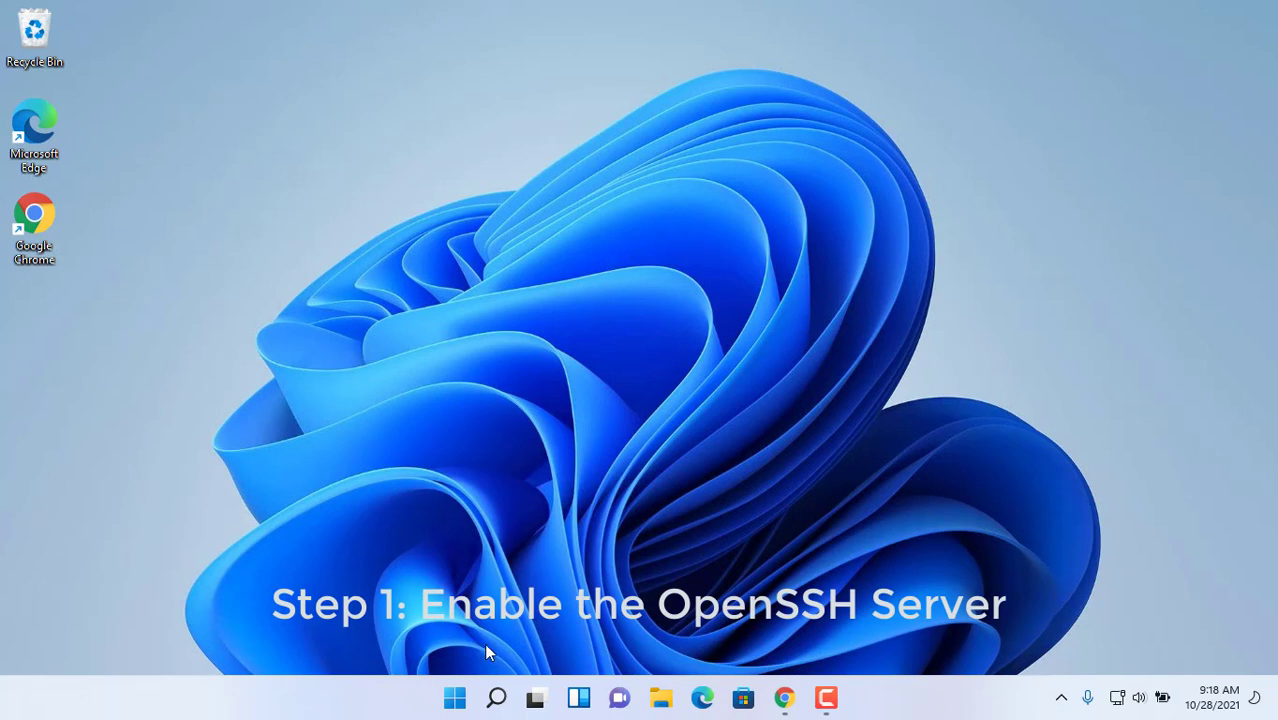
left_click(456, 698)
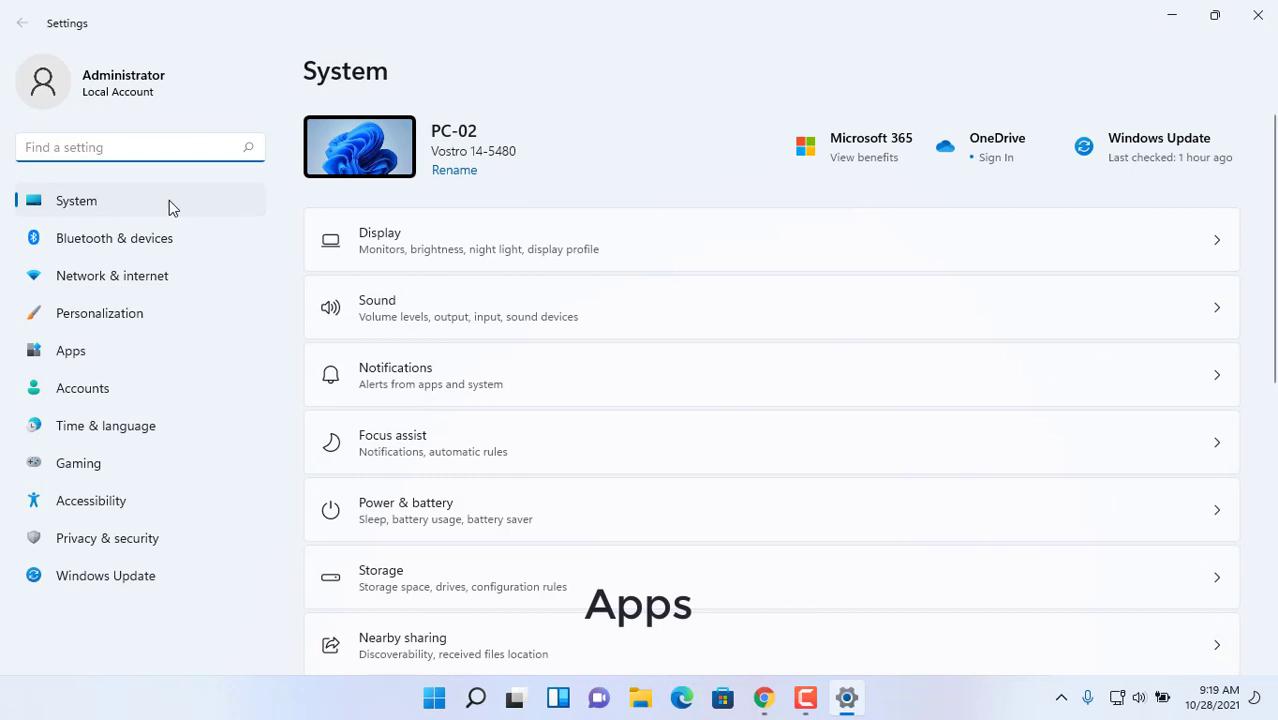
left_click(100, 357)
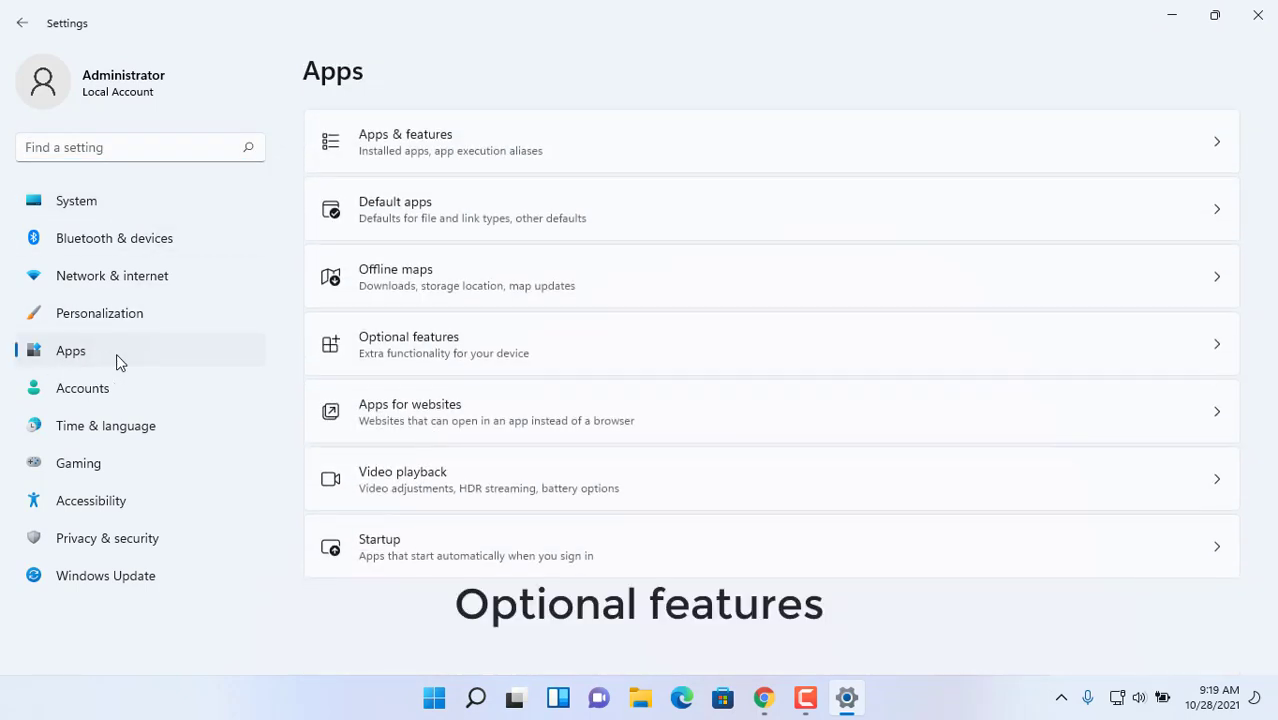
left_click(436, 359)
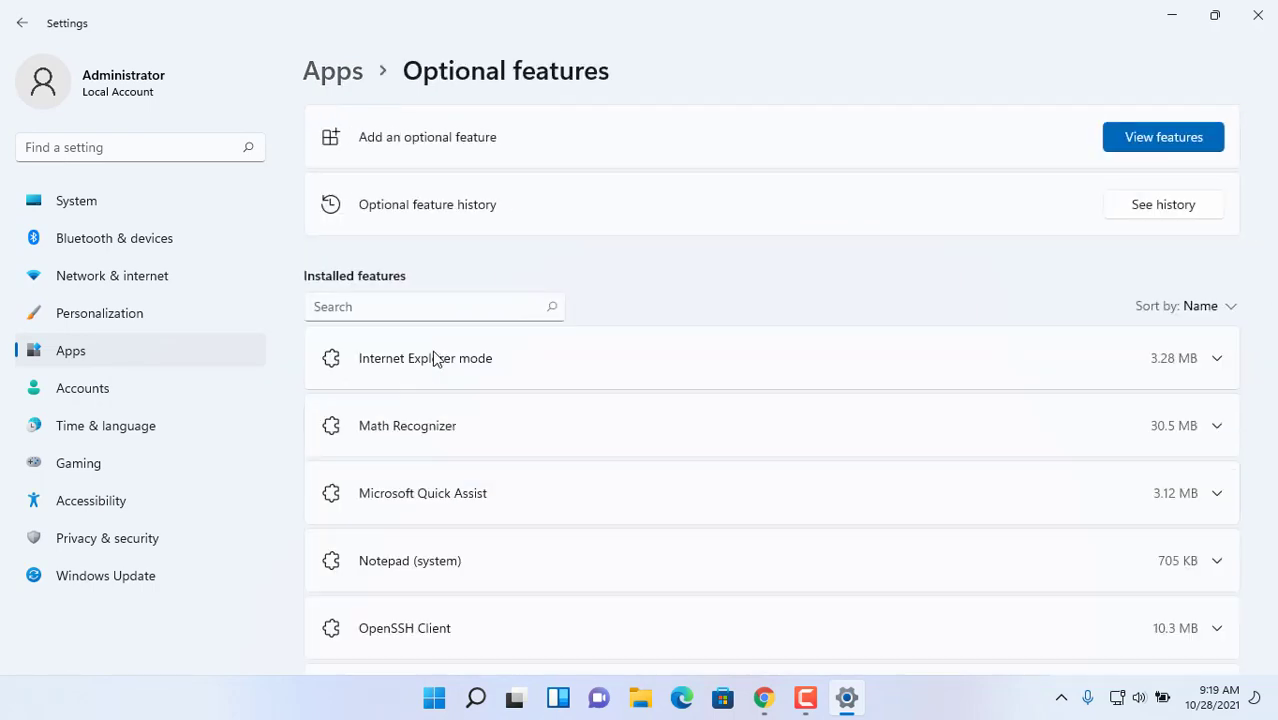
- Search available optional features for 'open' and install OpenSSH Server
left_click(1128, 144)
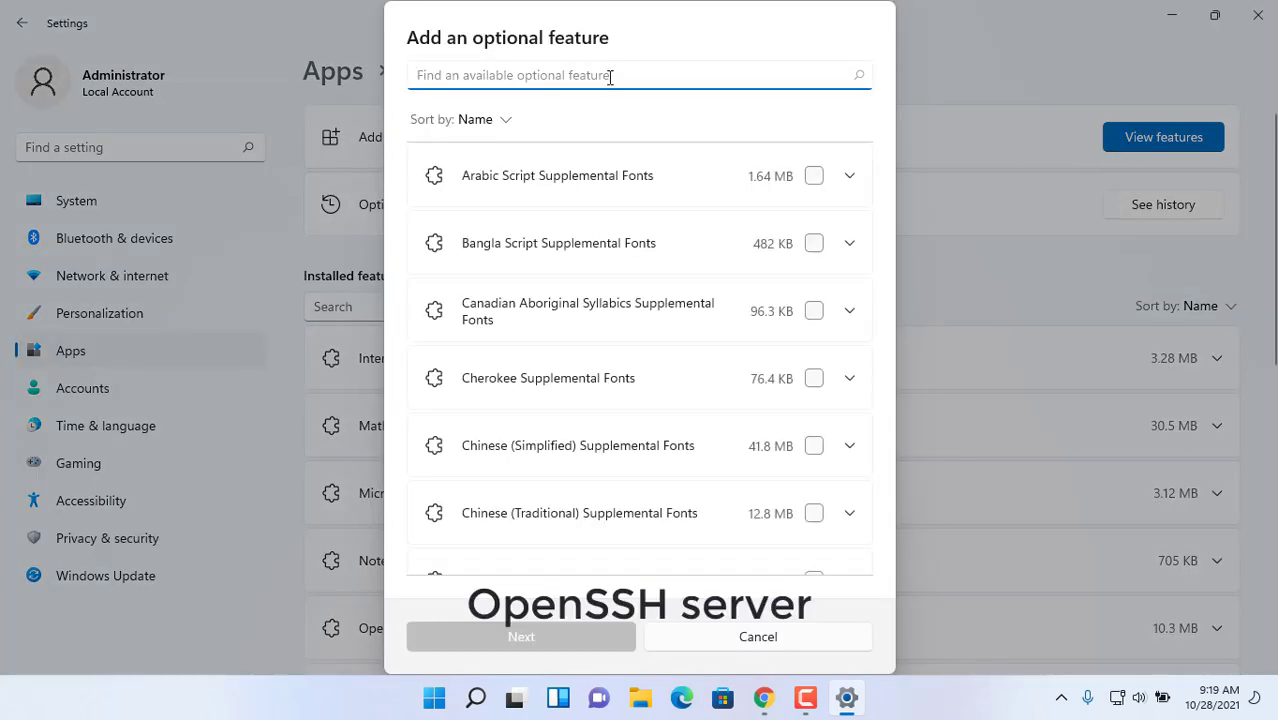
type("o")
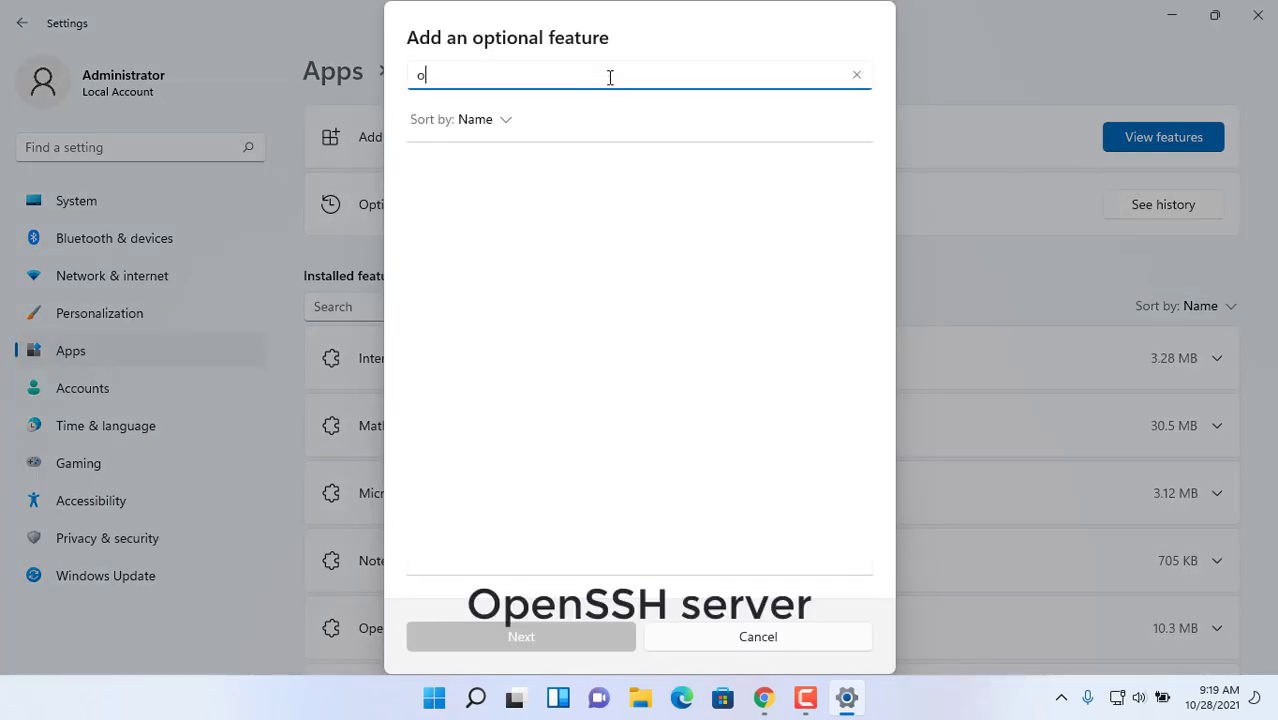
type("pen")
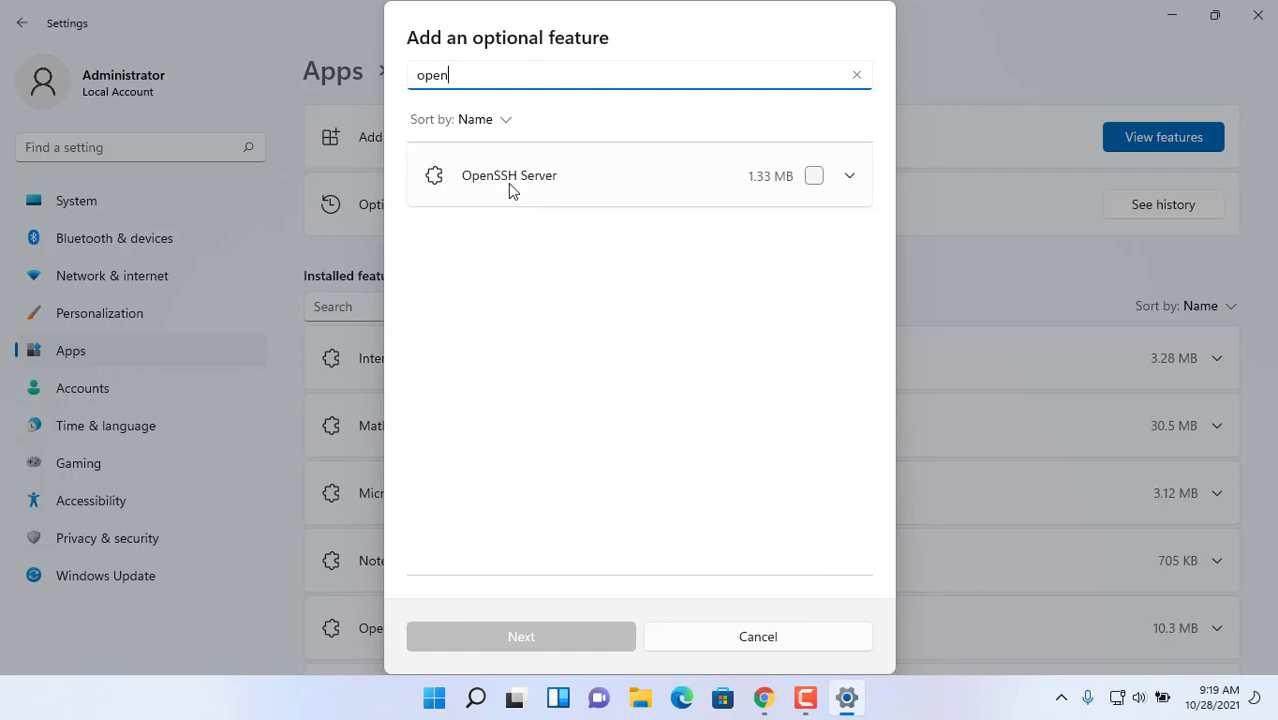
left_click(813, 178)
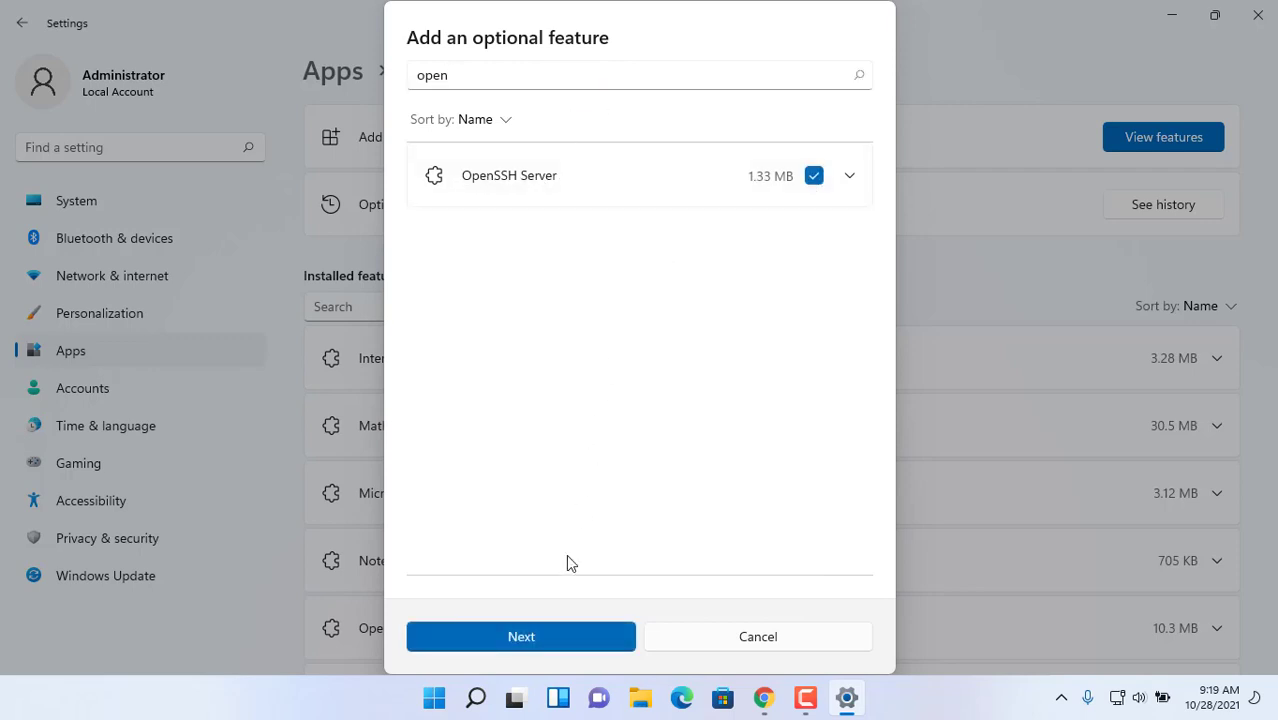
left_click(562, 638)
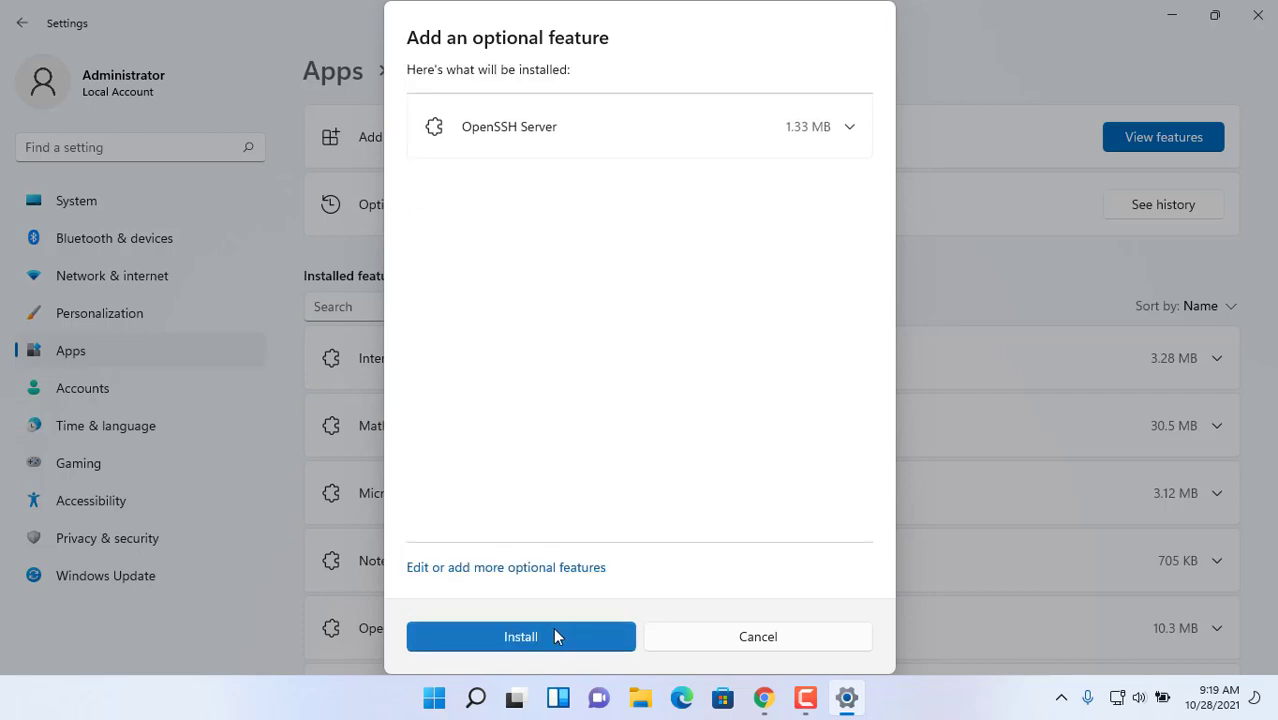
left_click(553, 636)
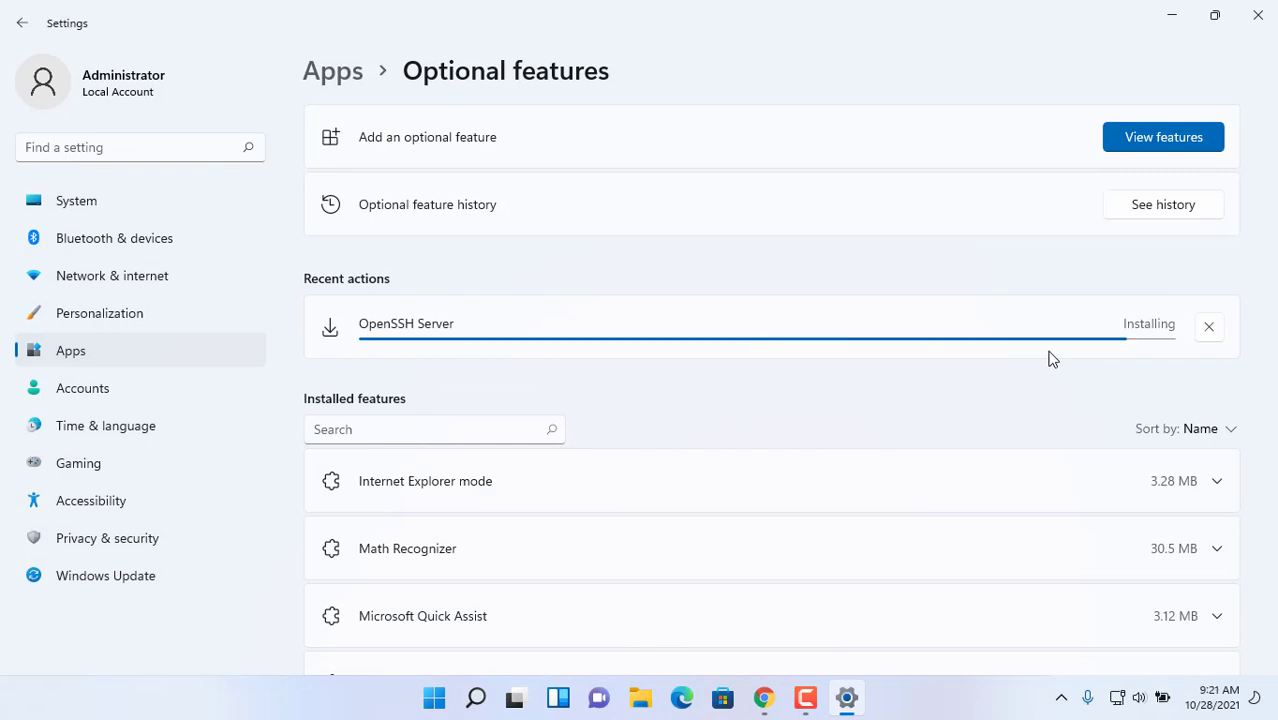
- Close Settings and launch the Services app by searching 'Servi'
left_click(1257, 14)
left_click(497, 699)
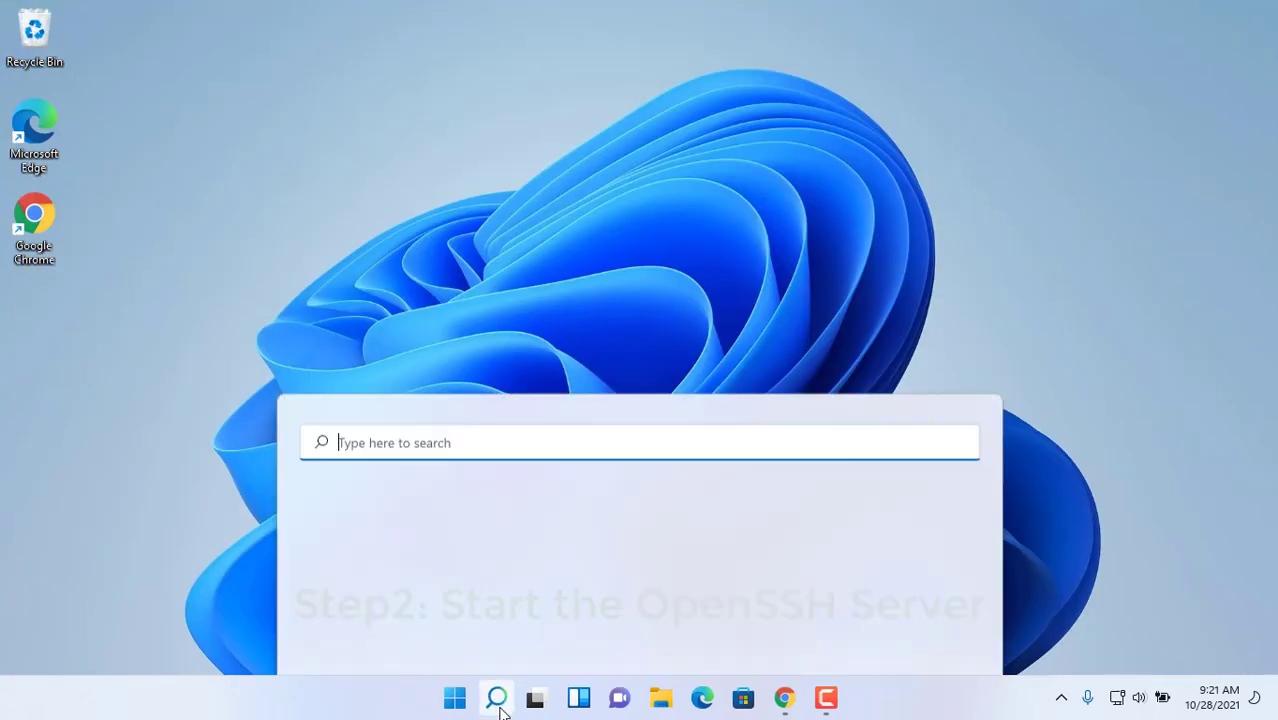
type("Se")
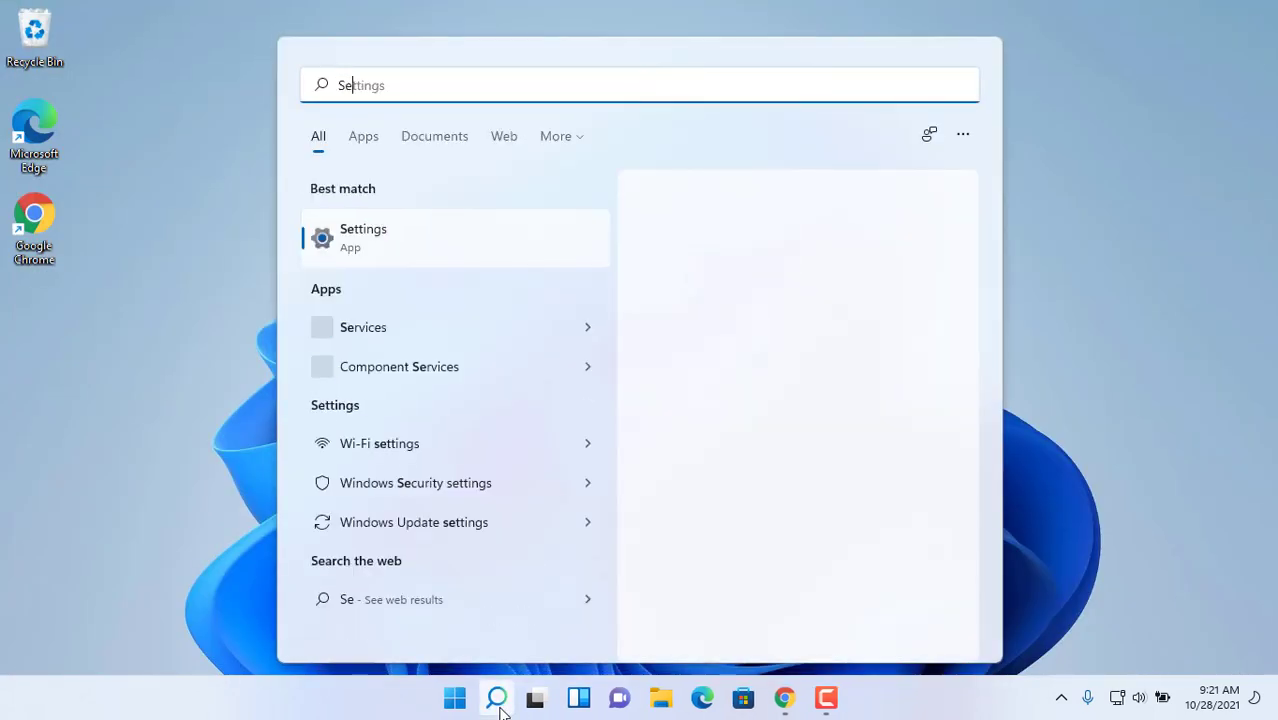
type("rvi")
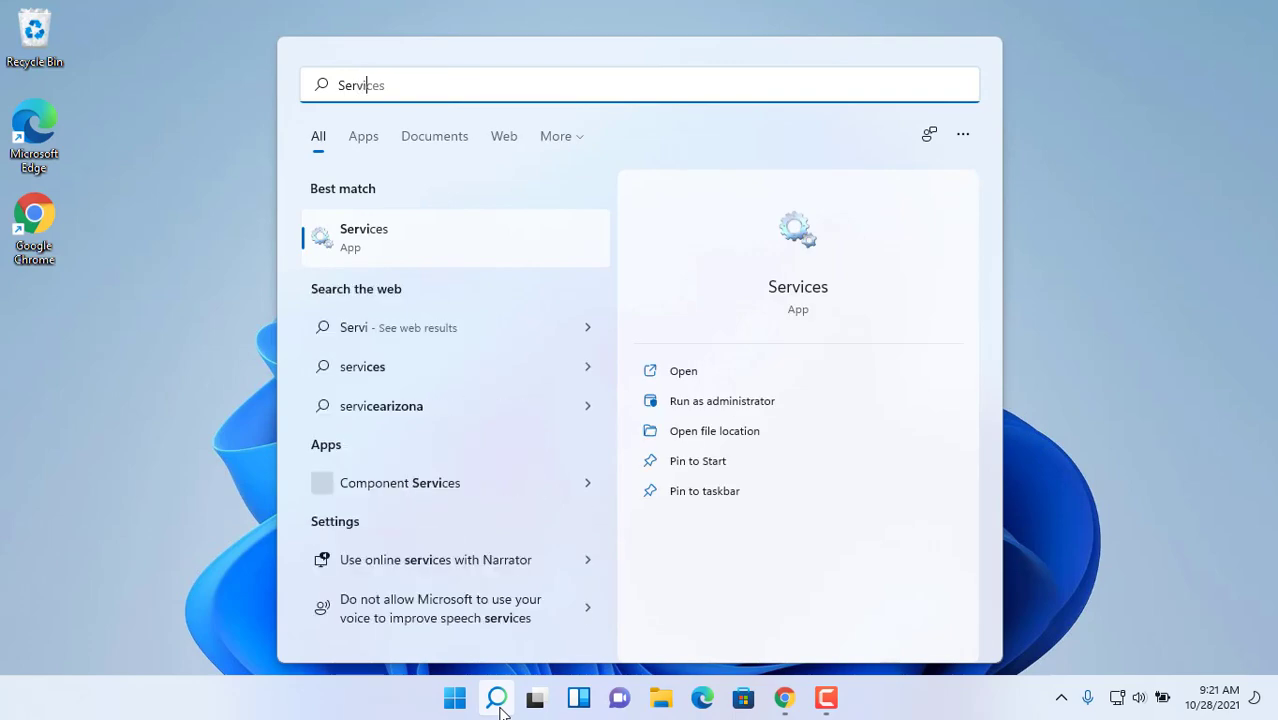
left_click(807, 240)
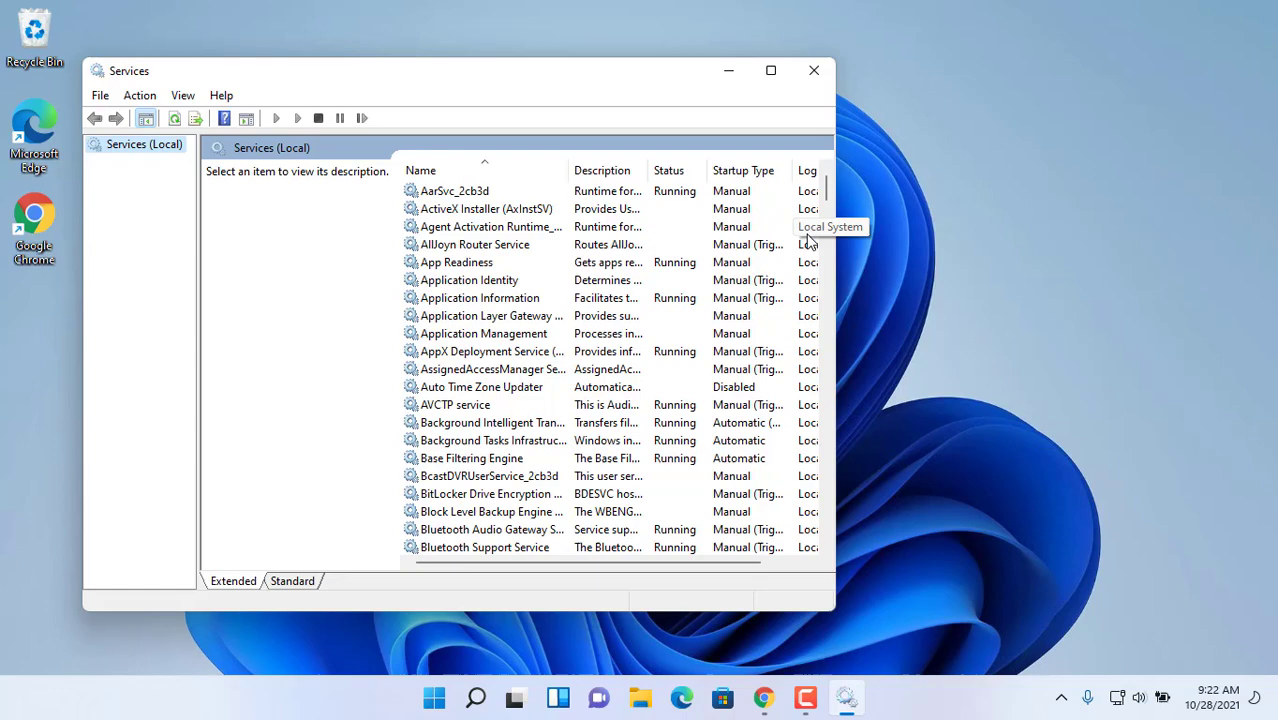
- Maximize Services, locate OpenSSH SSH Server, and open its properties
left_click(776, 80)
left_click(453, 290)
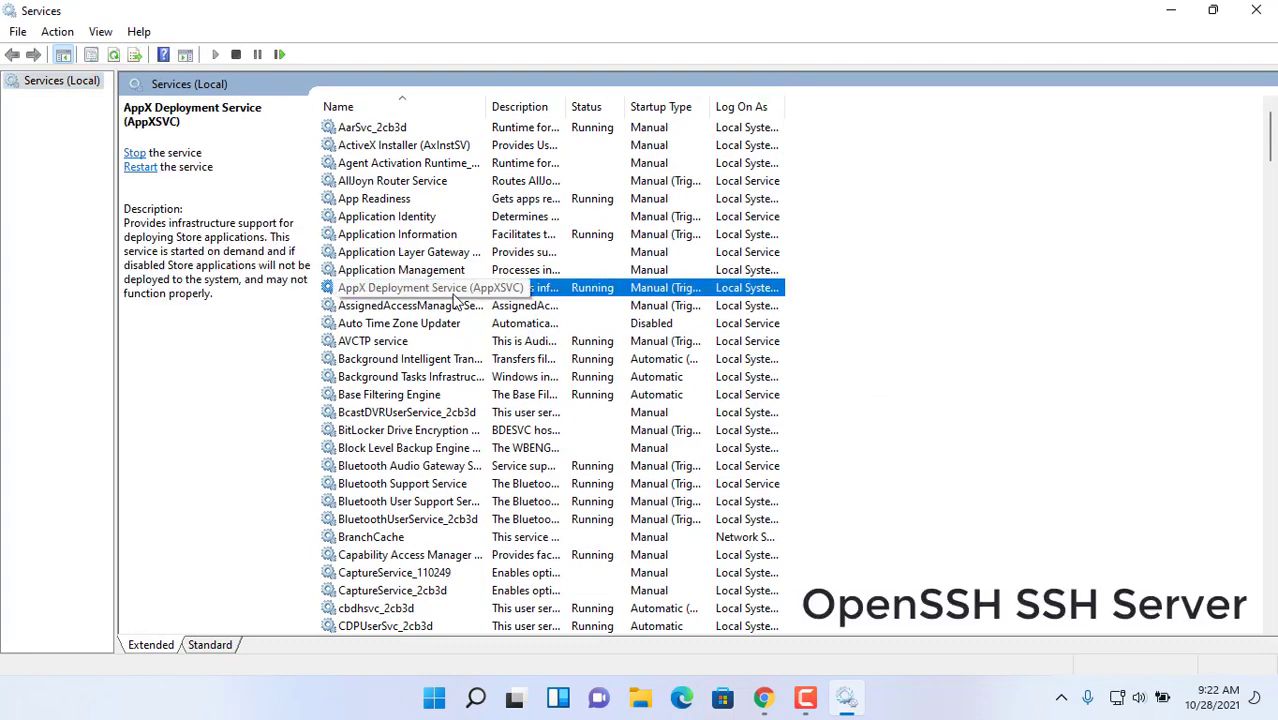
key("s")
key("o")
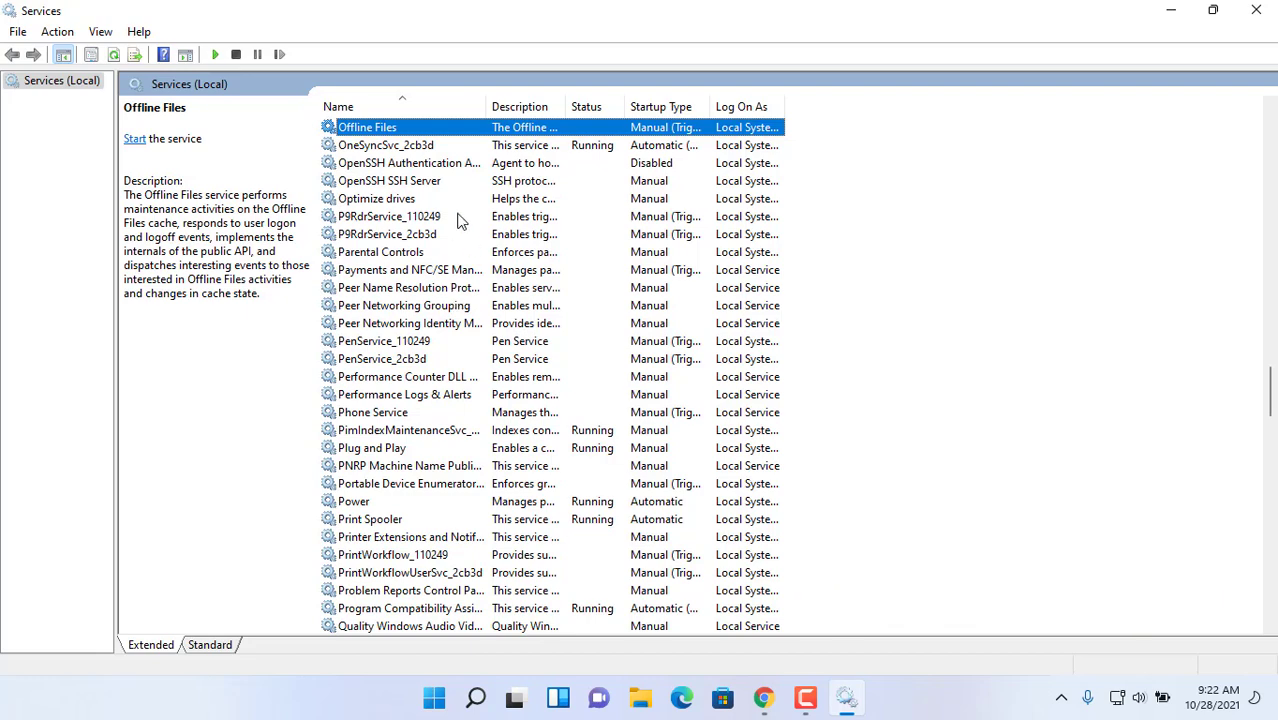
left_click(405, 182)
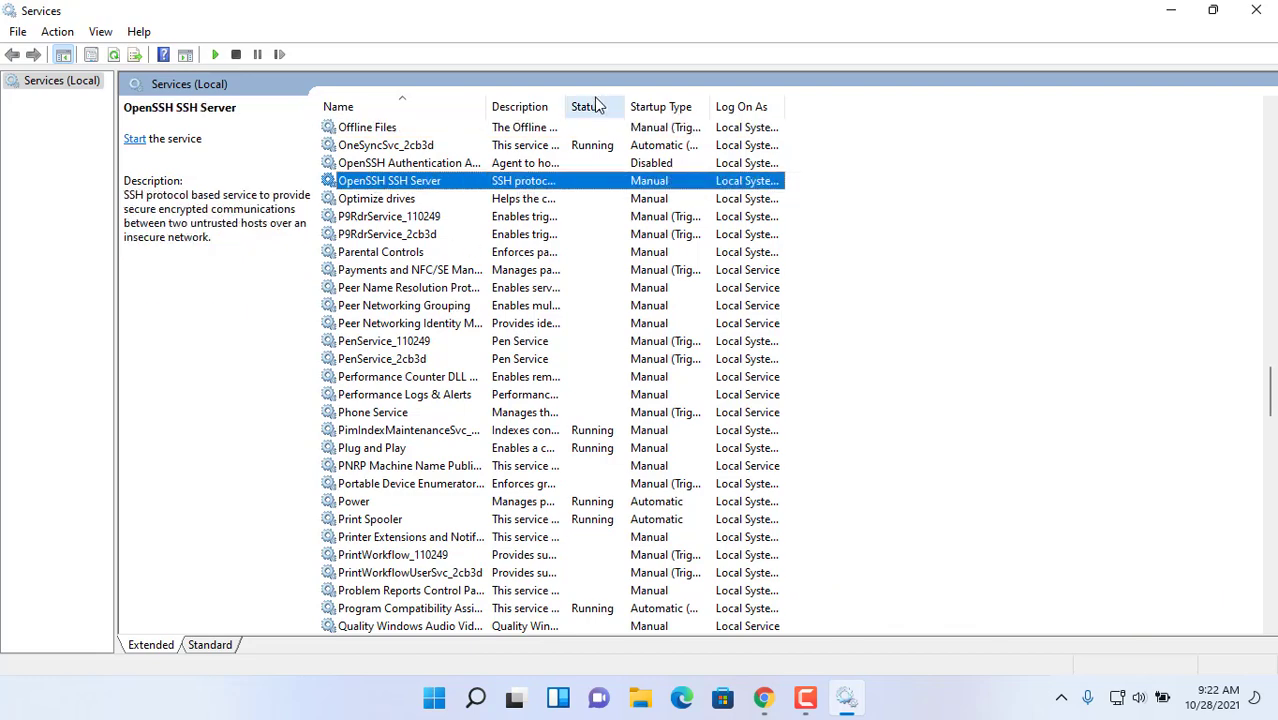
left_click_drag(566, 104, 804, 104)
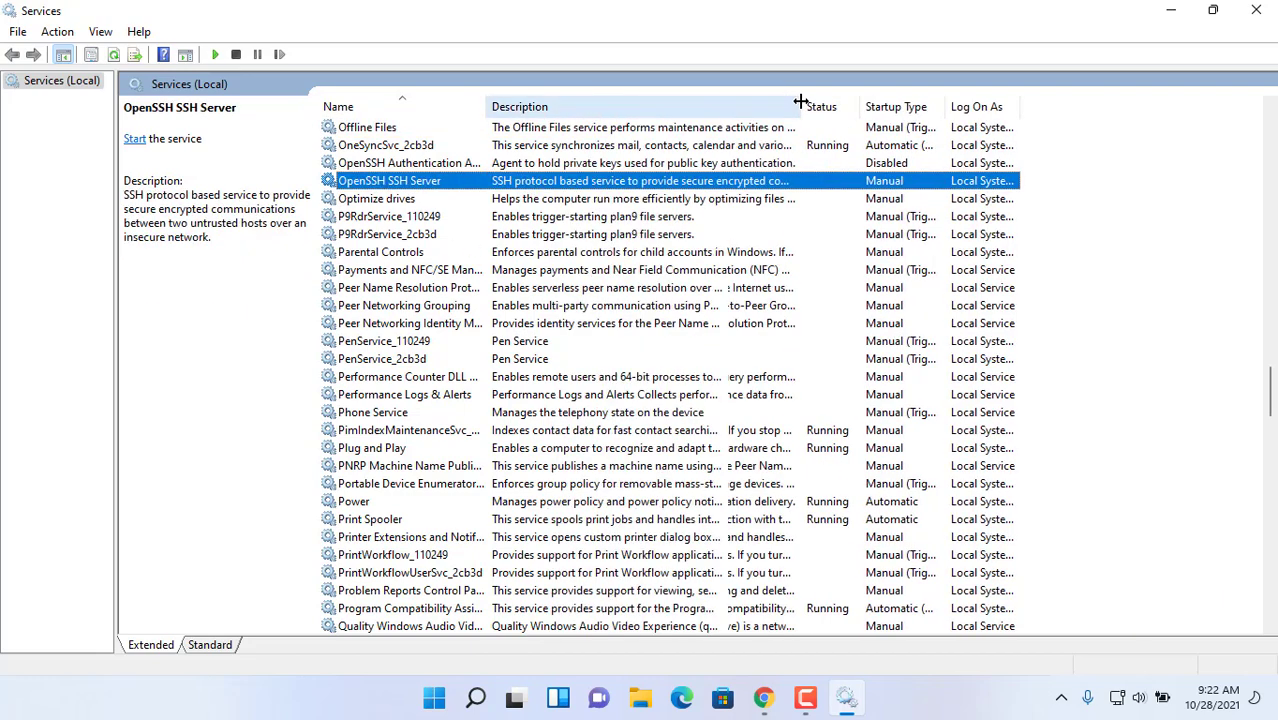
double_click(514, 183)
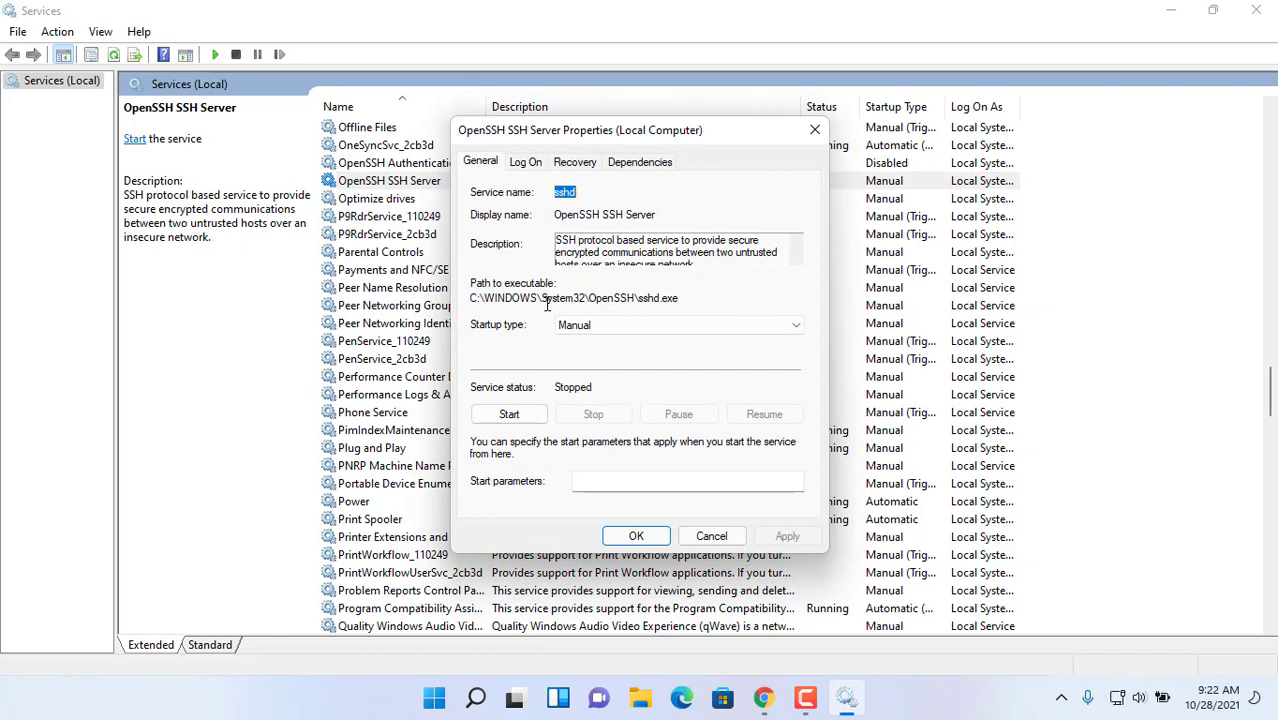
- Set OpenSSH SSH Server startup to Automatic, start it, and apply
left_click(685, 330)
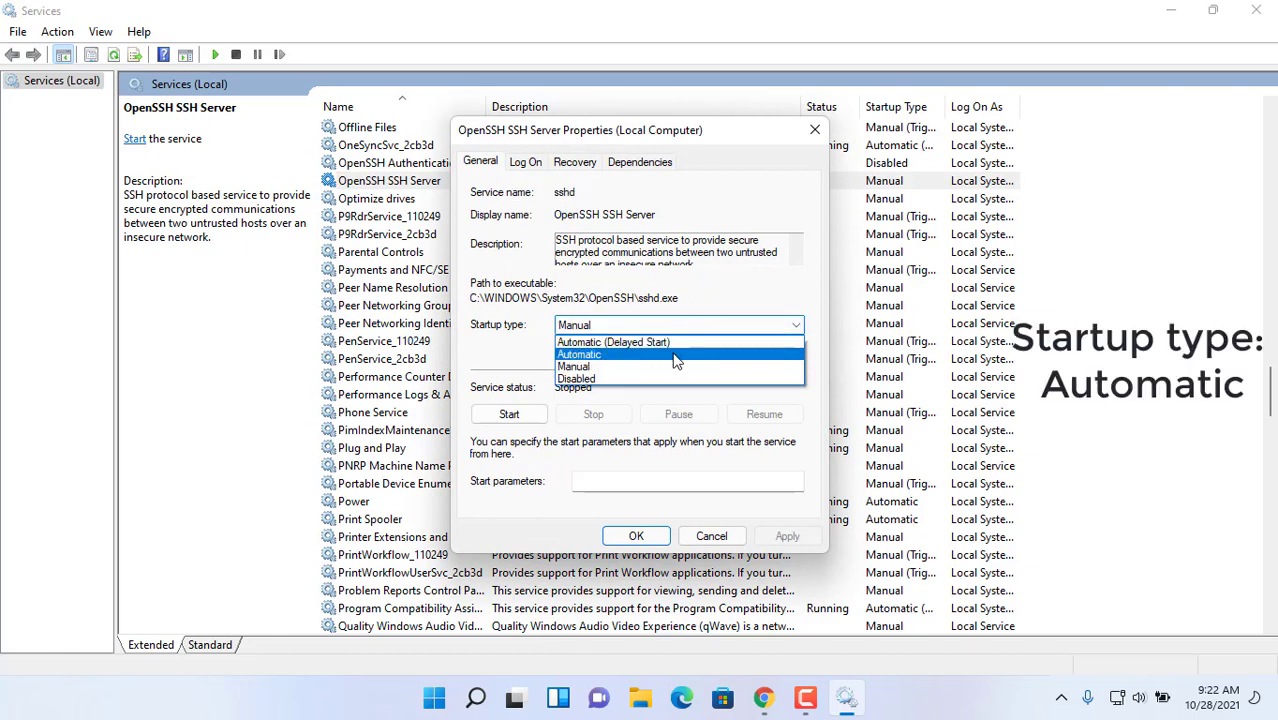
left_click(684, 357)
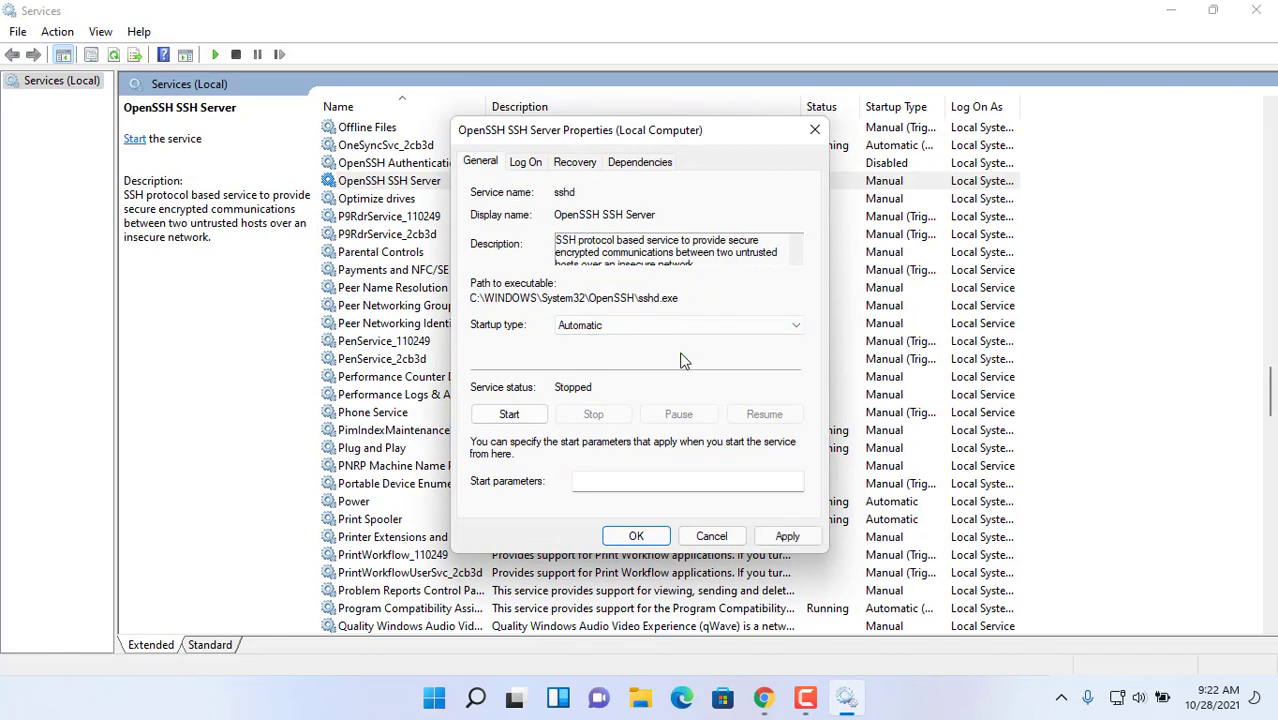
left_click(512, 418)
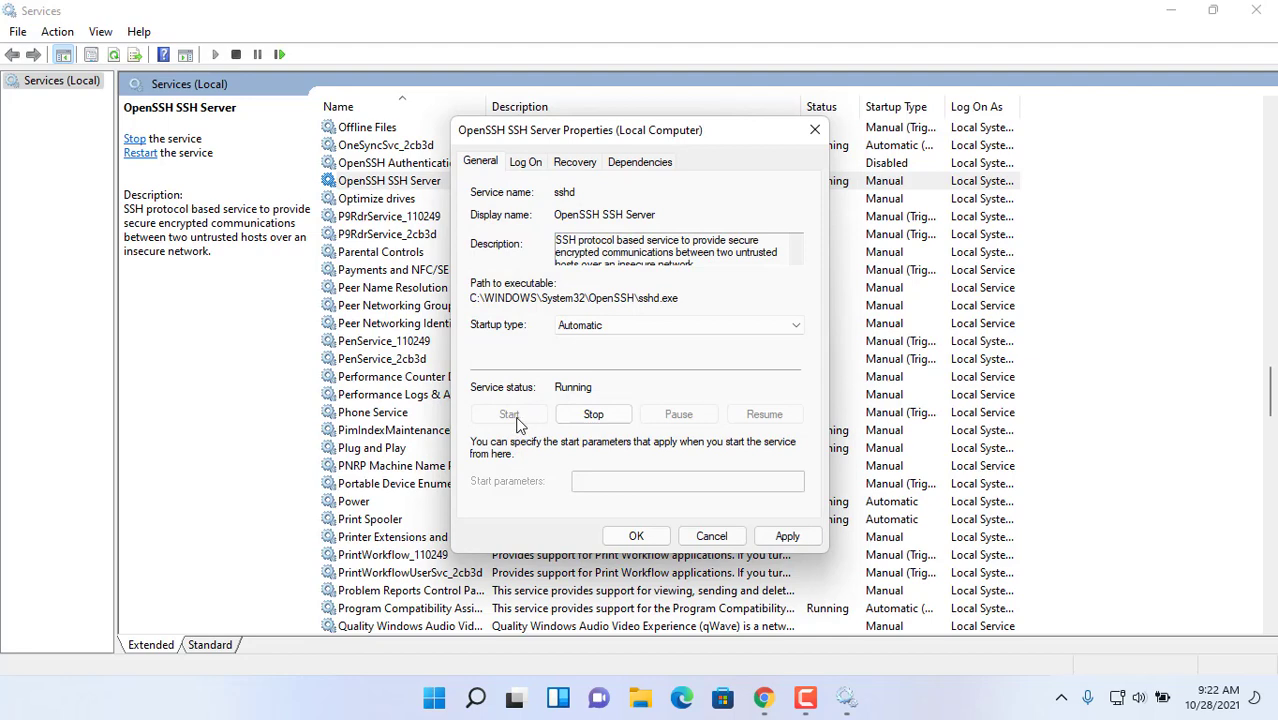
left_click(787, 536)
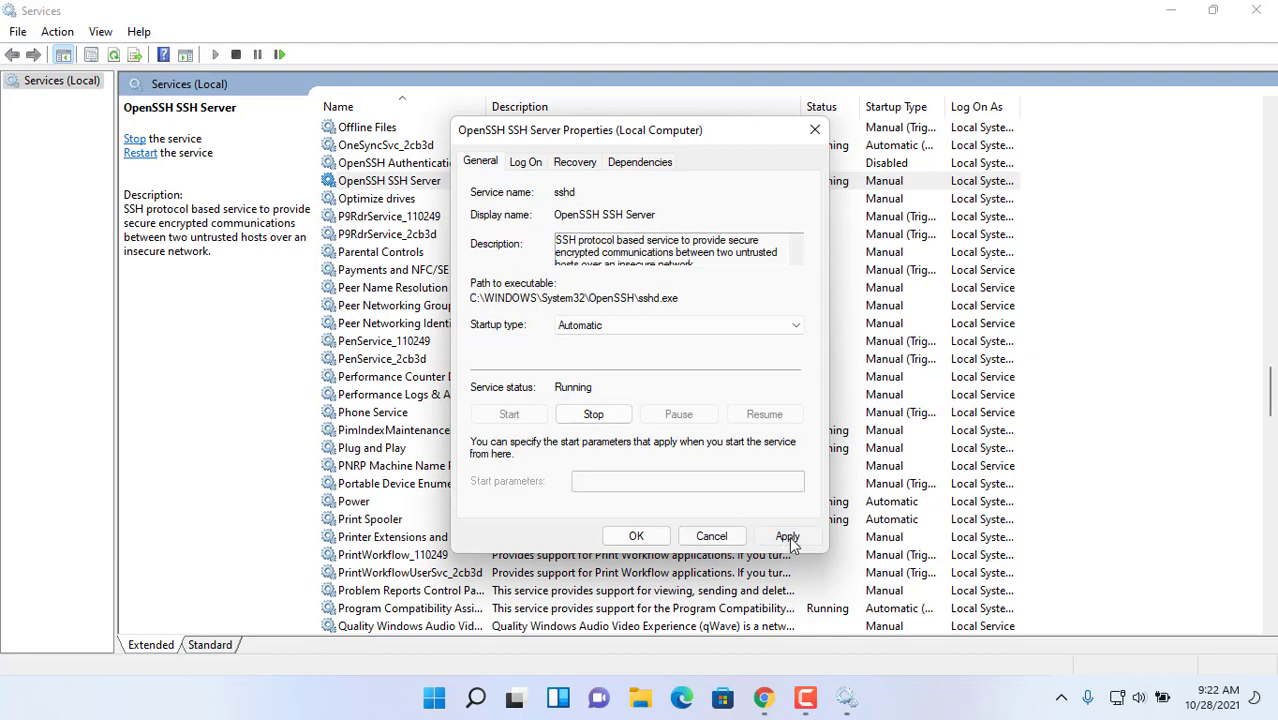
left_click(636, 537)
mouse_move(640, 181)
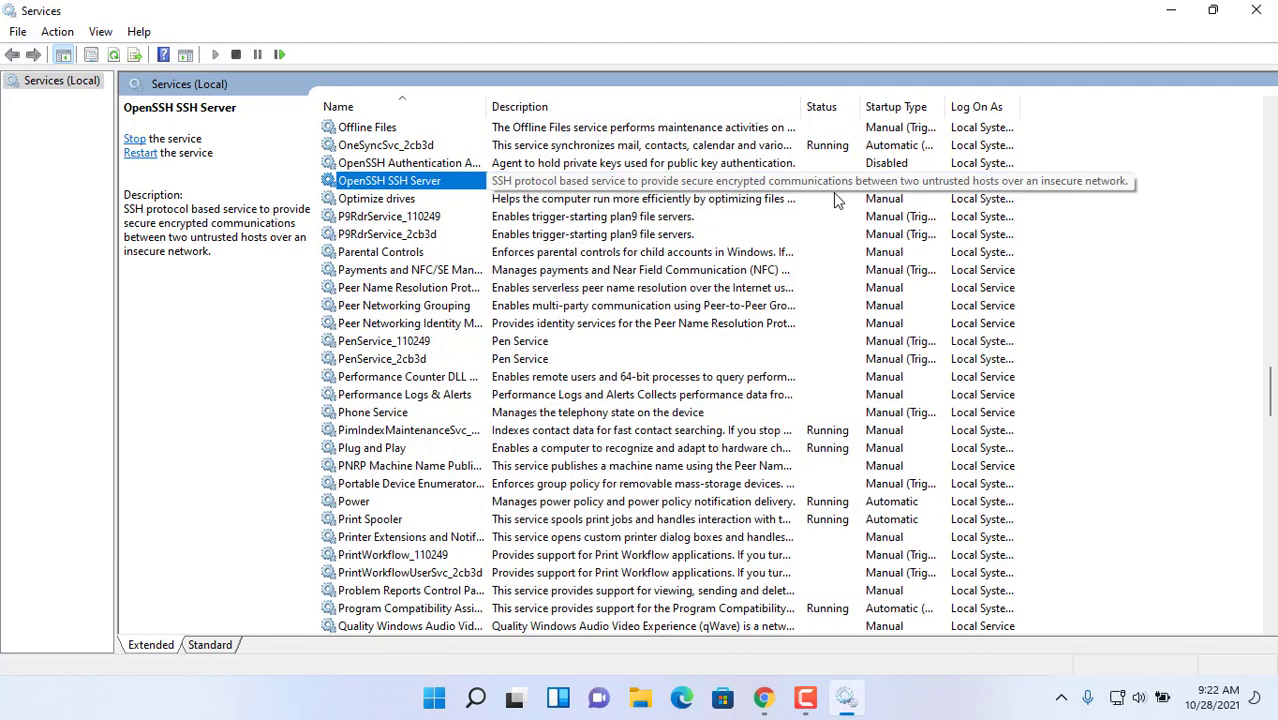
left_click(1088, 250)
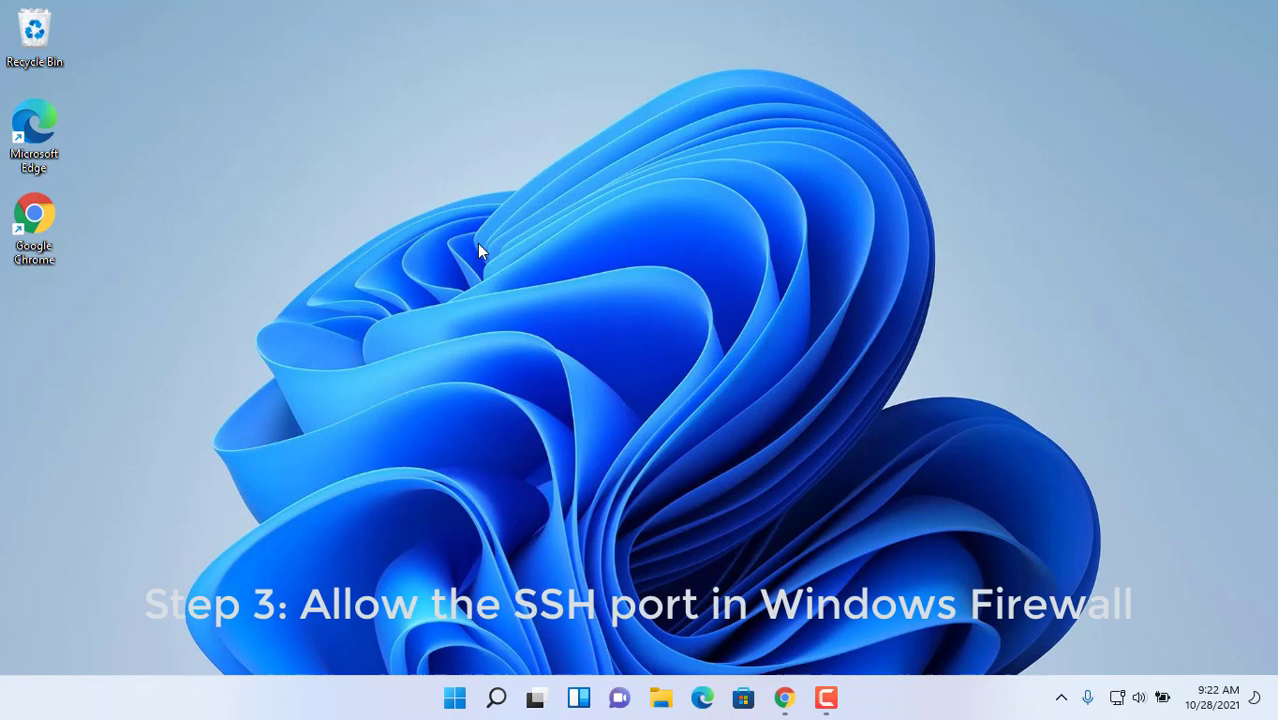
- Open firewall Advanced settings via Settings › Privacy & security › Windows Security, then close Windows Security
left_click(455, 695)
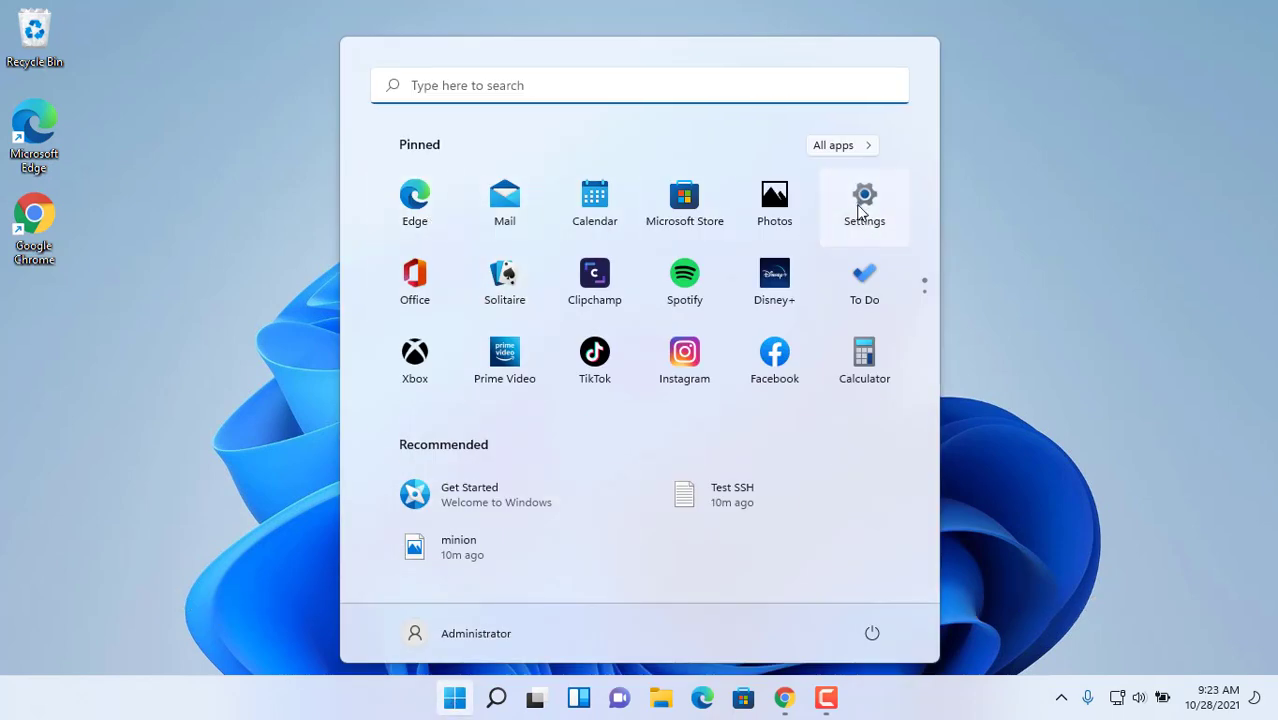
left_click(860, 210)
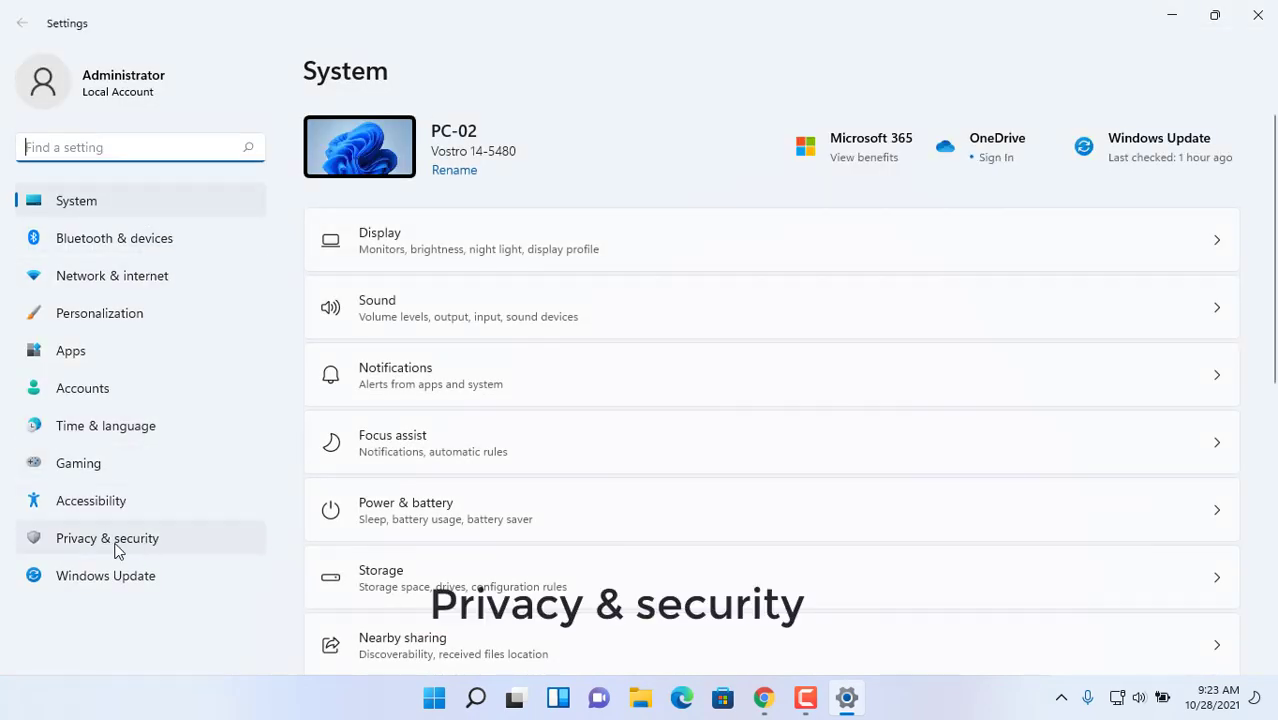
left_click(143, 546)
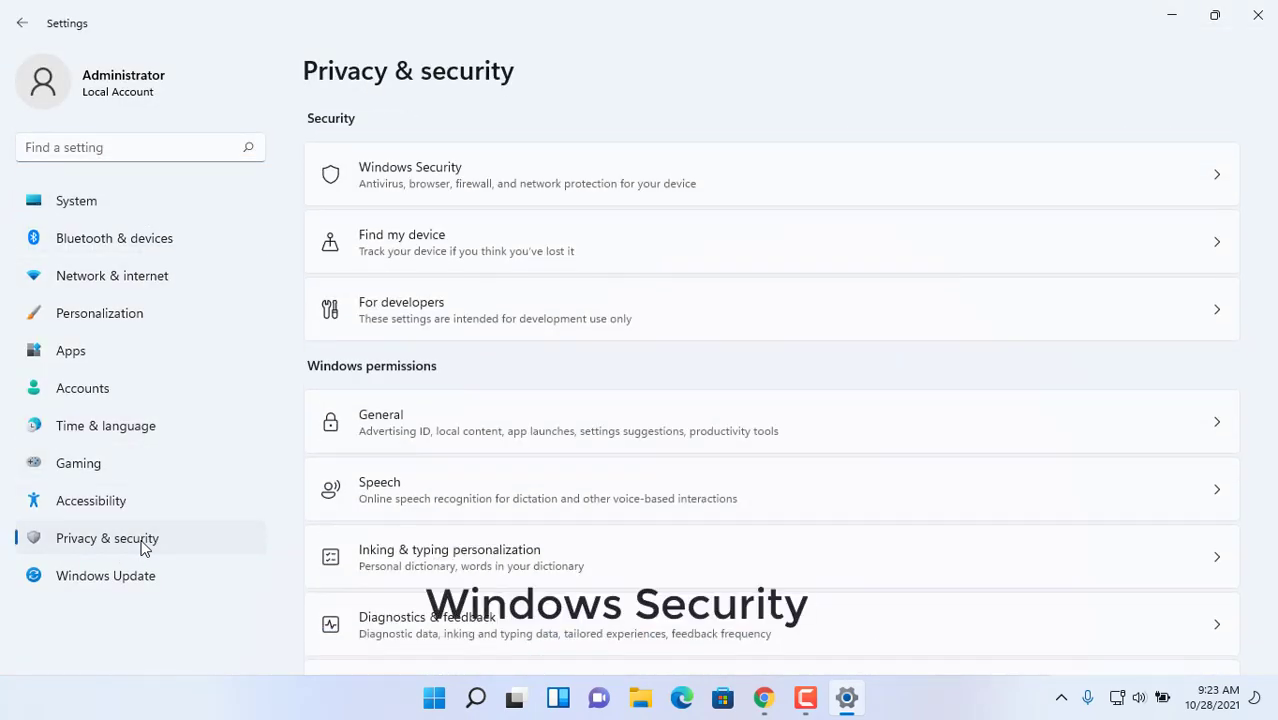
left_click(406, 178)
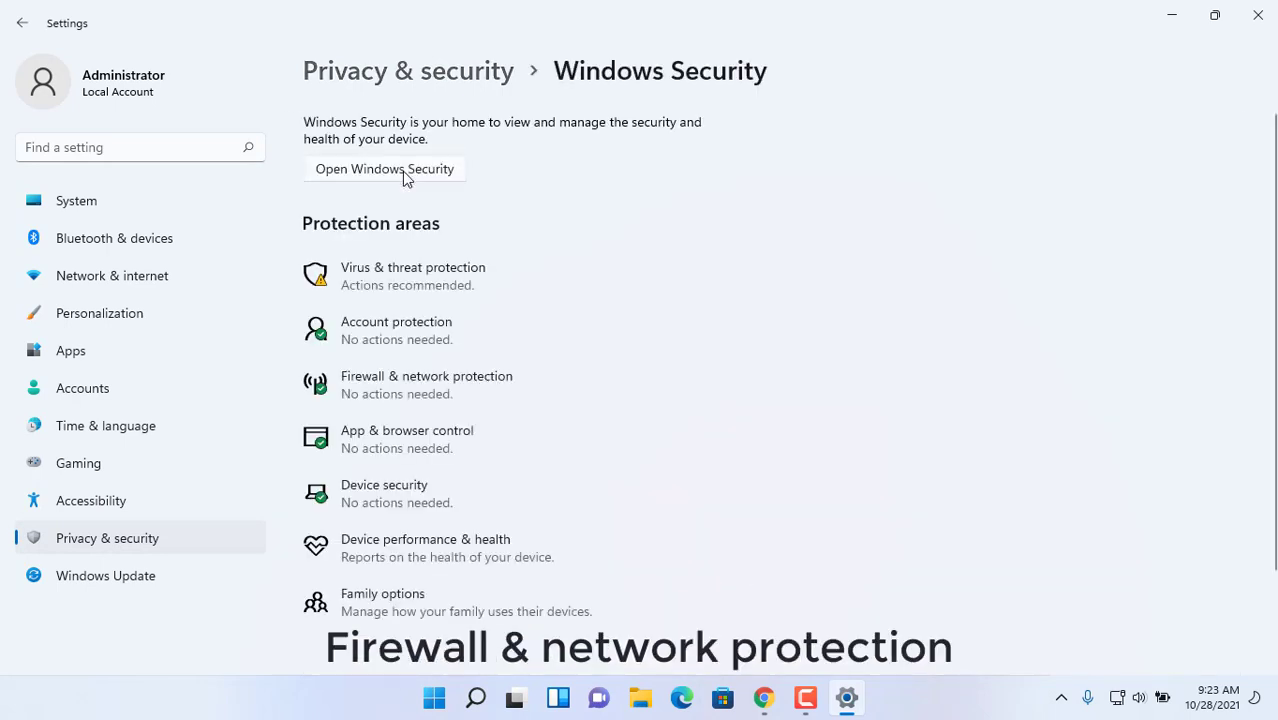
left_click(406, 391)
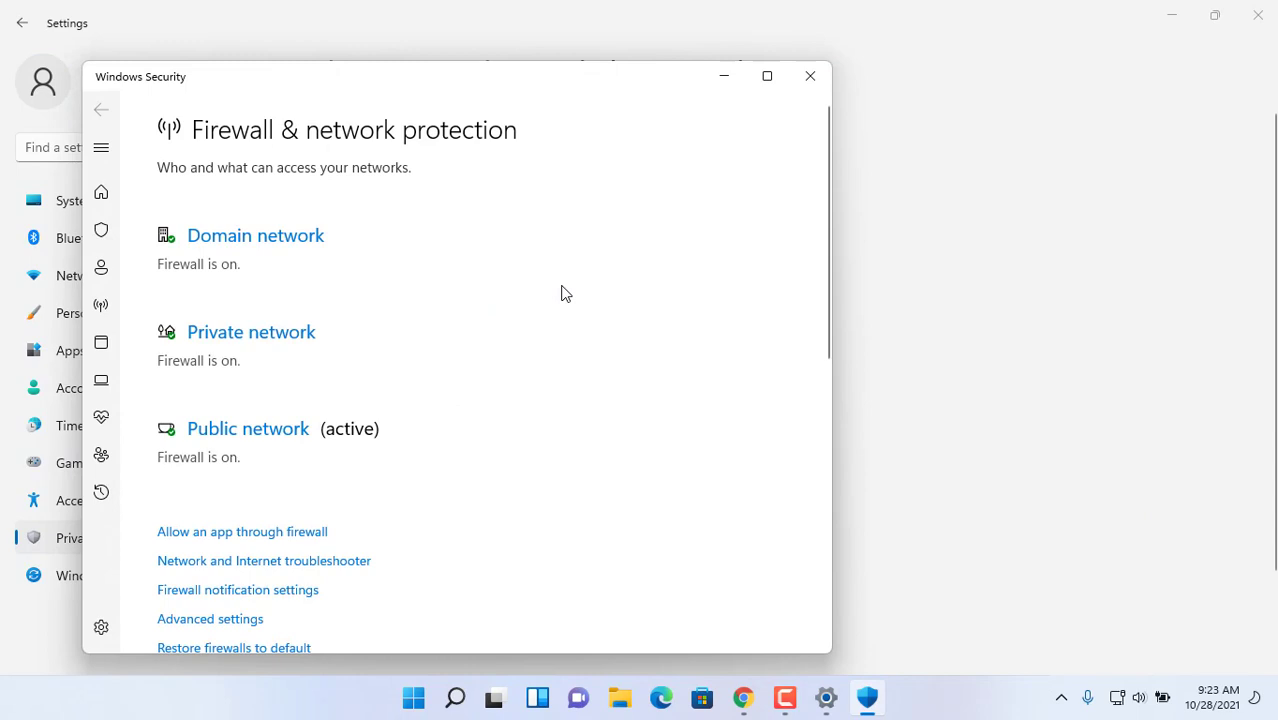
left_click(770, 78)
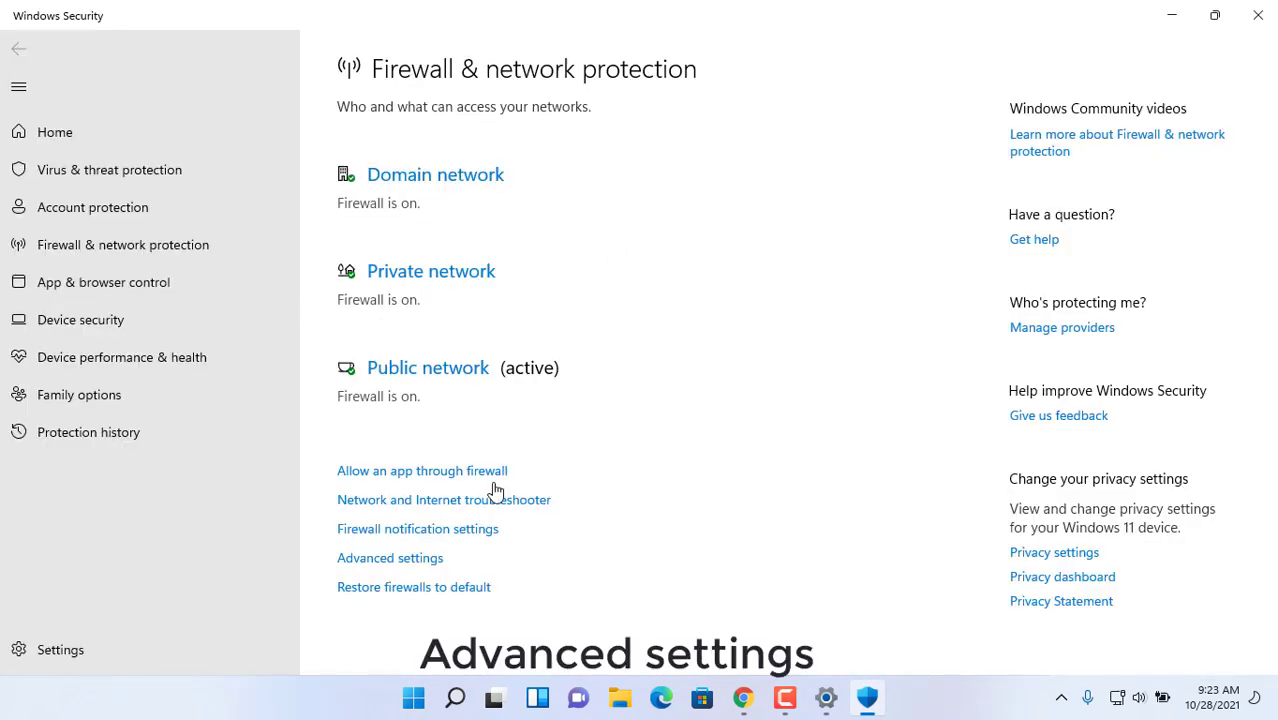
left_click(441, 563)
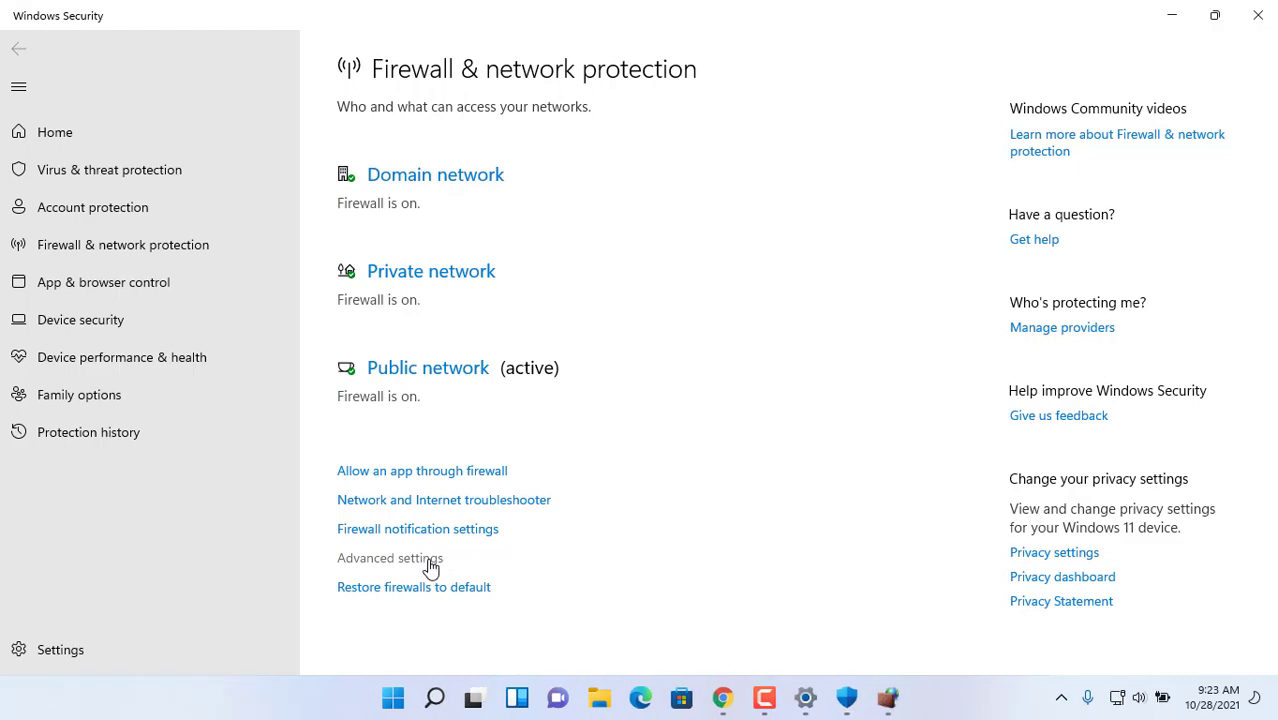
left_click(1256, 15)
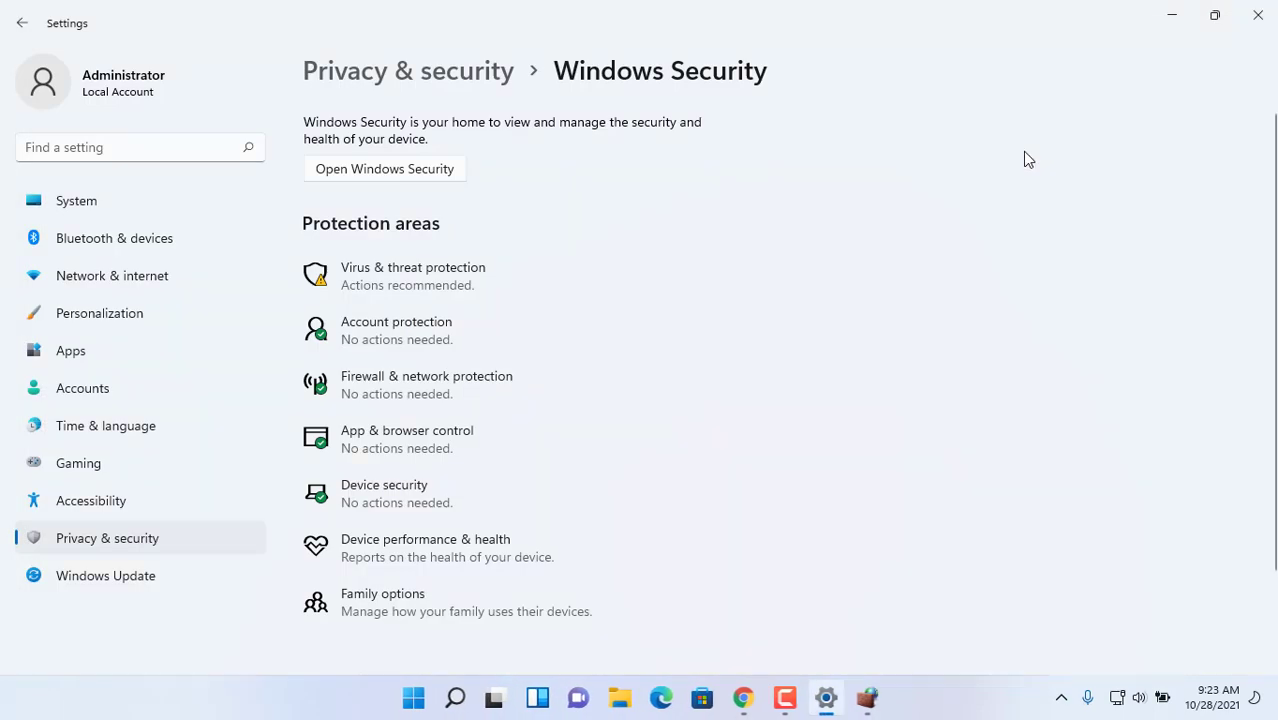
- Start a new inbound port rule limited to local port 22
left_click(1256, 18)
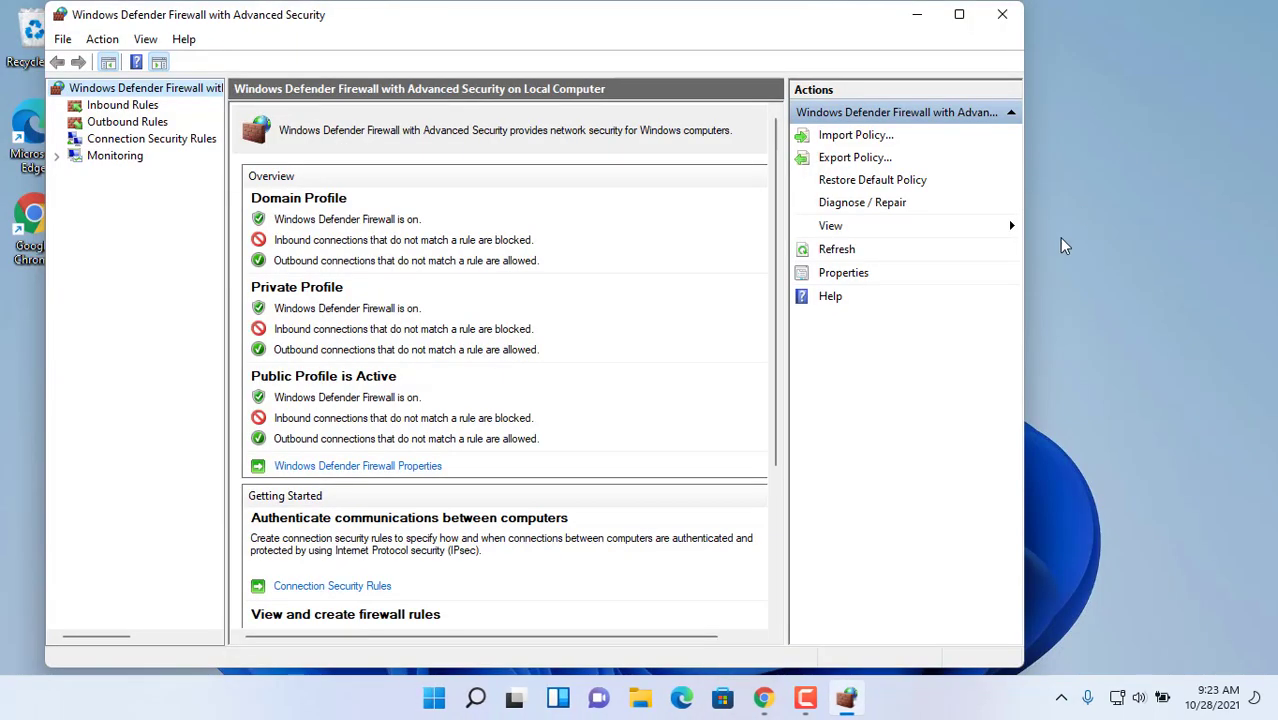
left_click(962, 16)
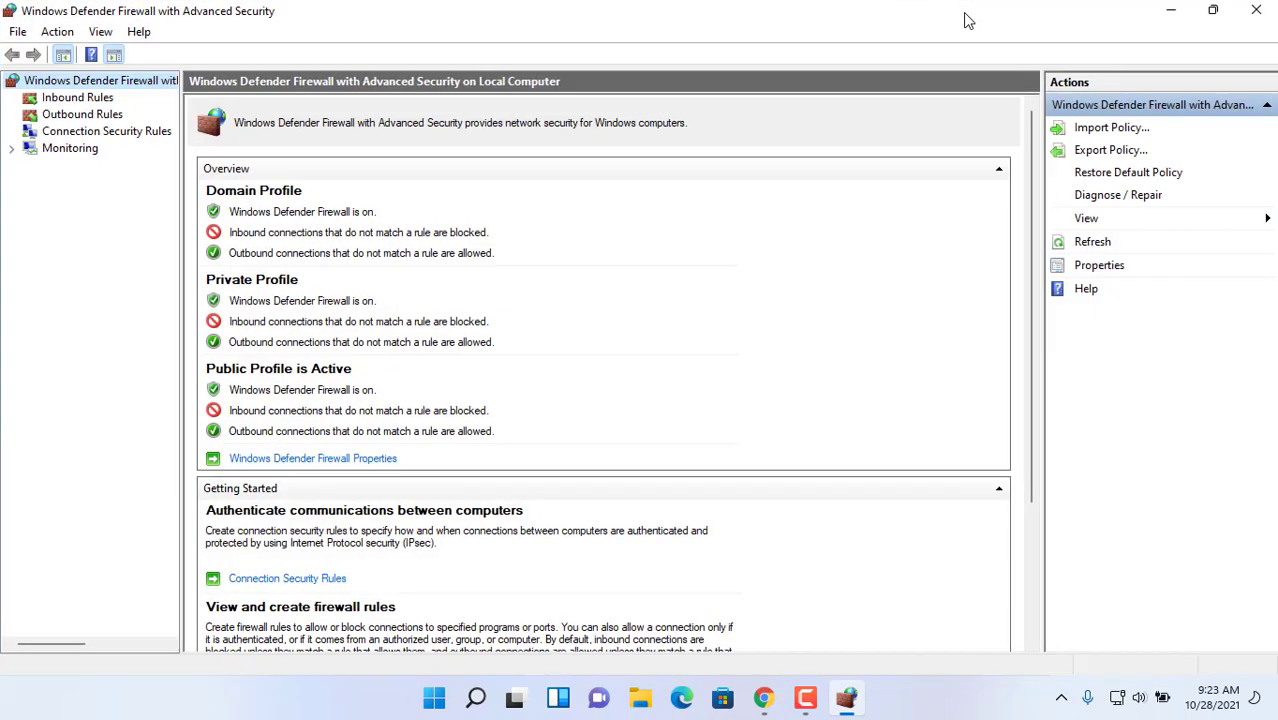
left_click(86, 99)
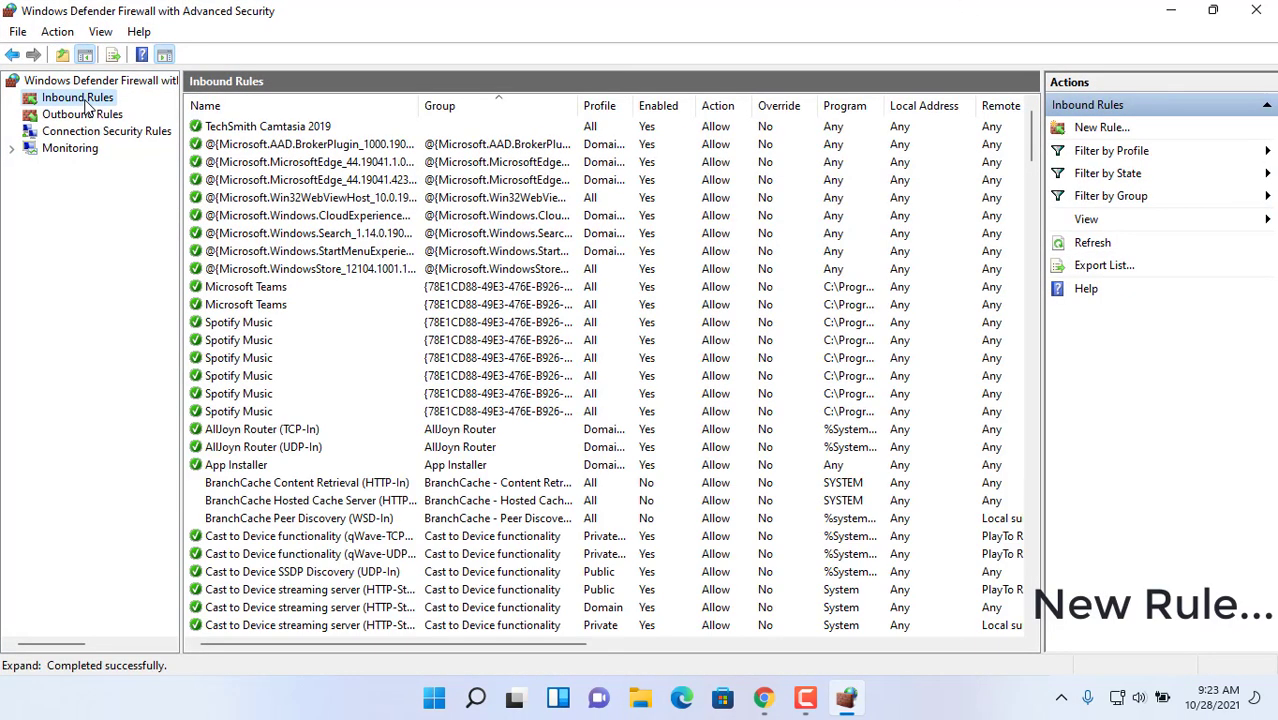
left_click(1102, 128)
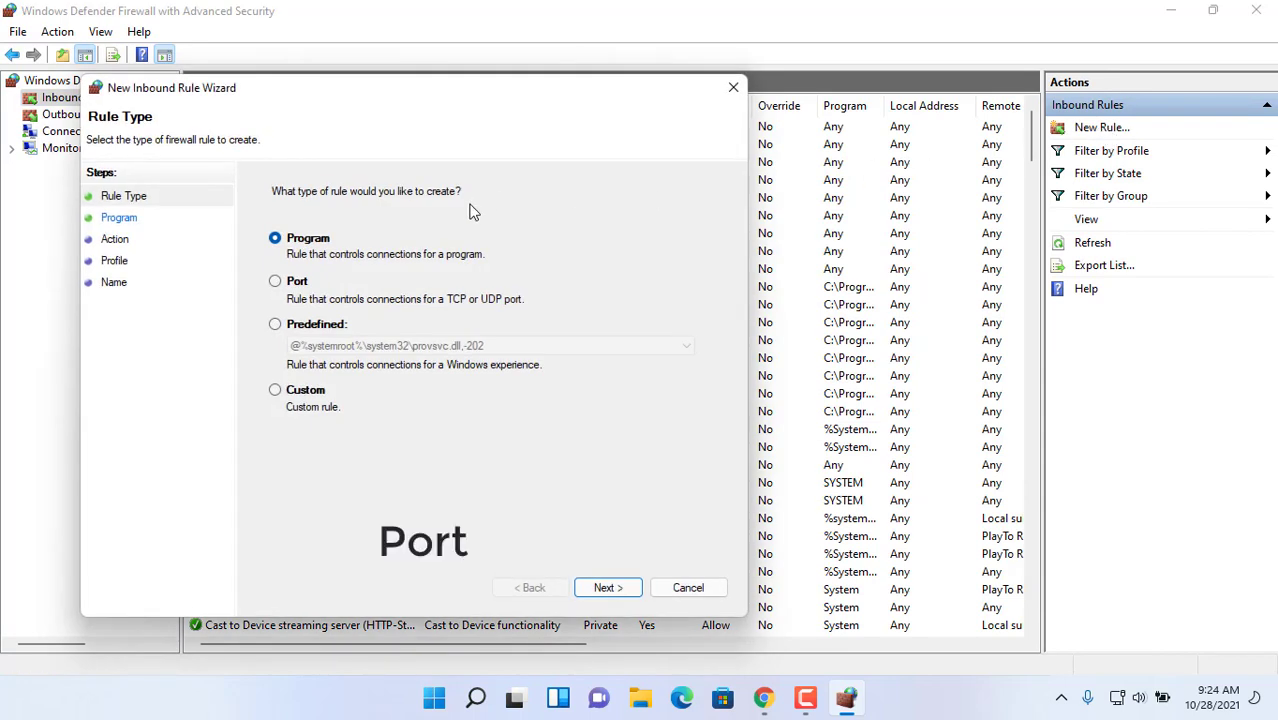
left_click(305, 287)
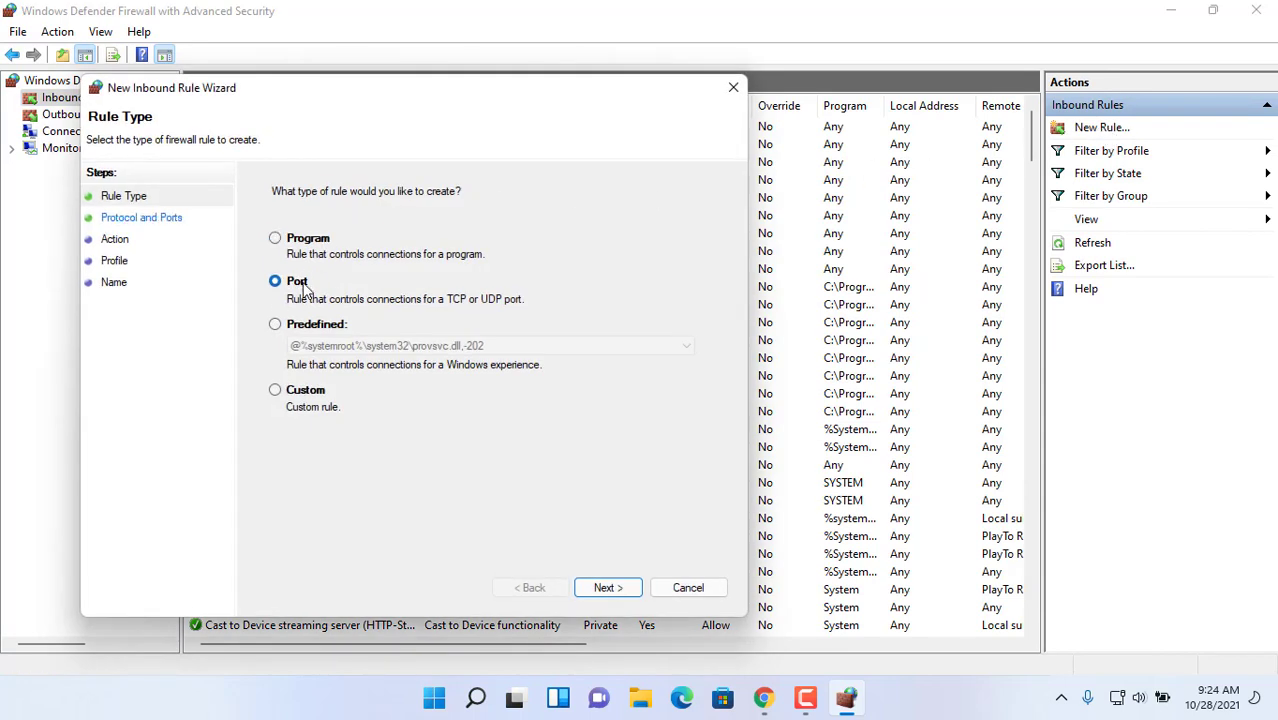
left_click(608, 588)
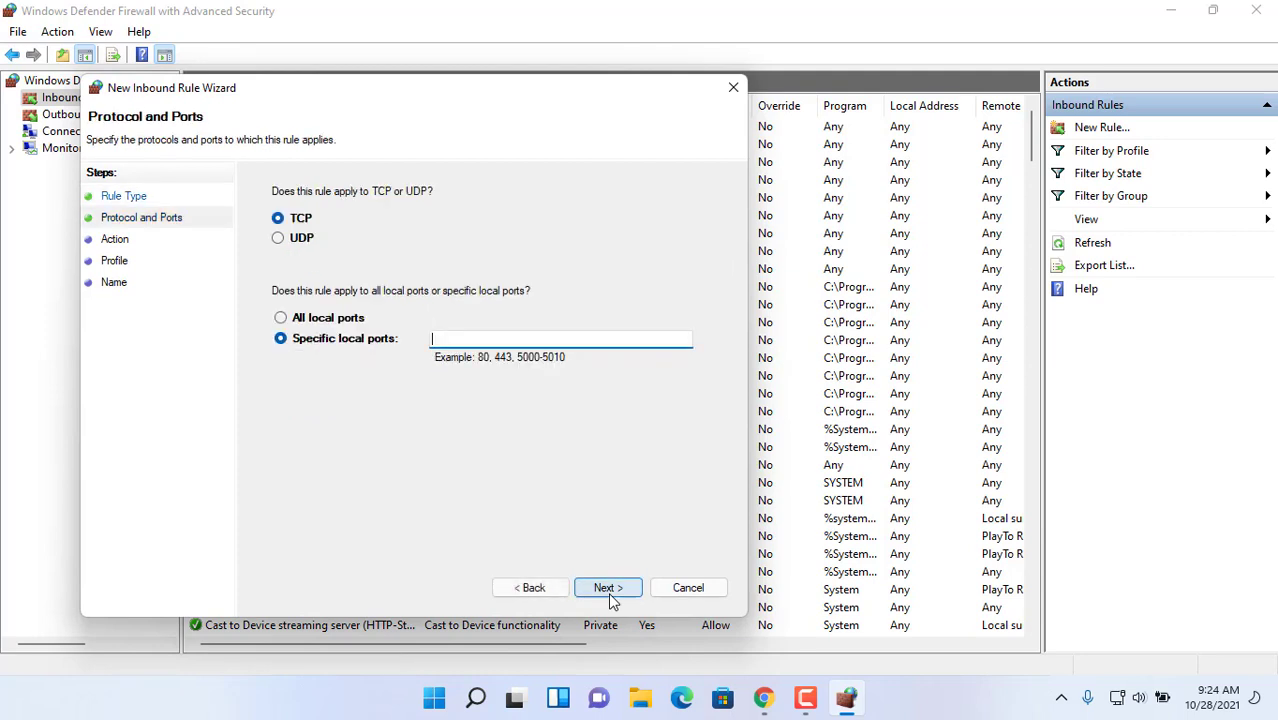
left_click(307, 222)
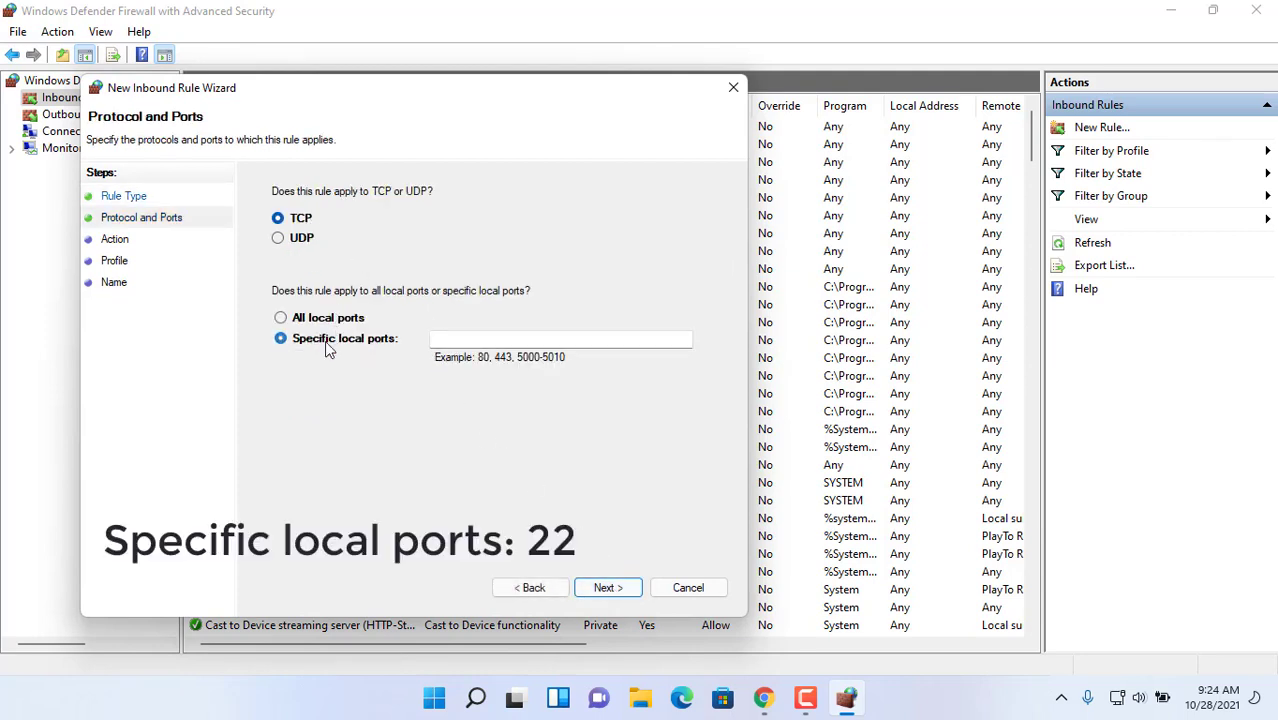
left_click(479, 340)
type("22")
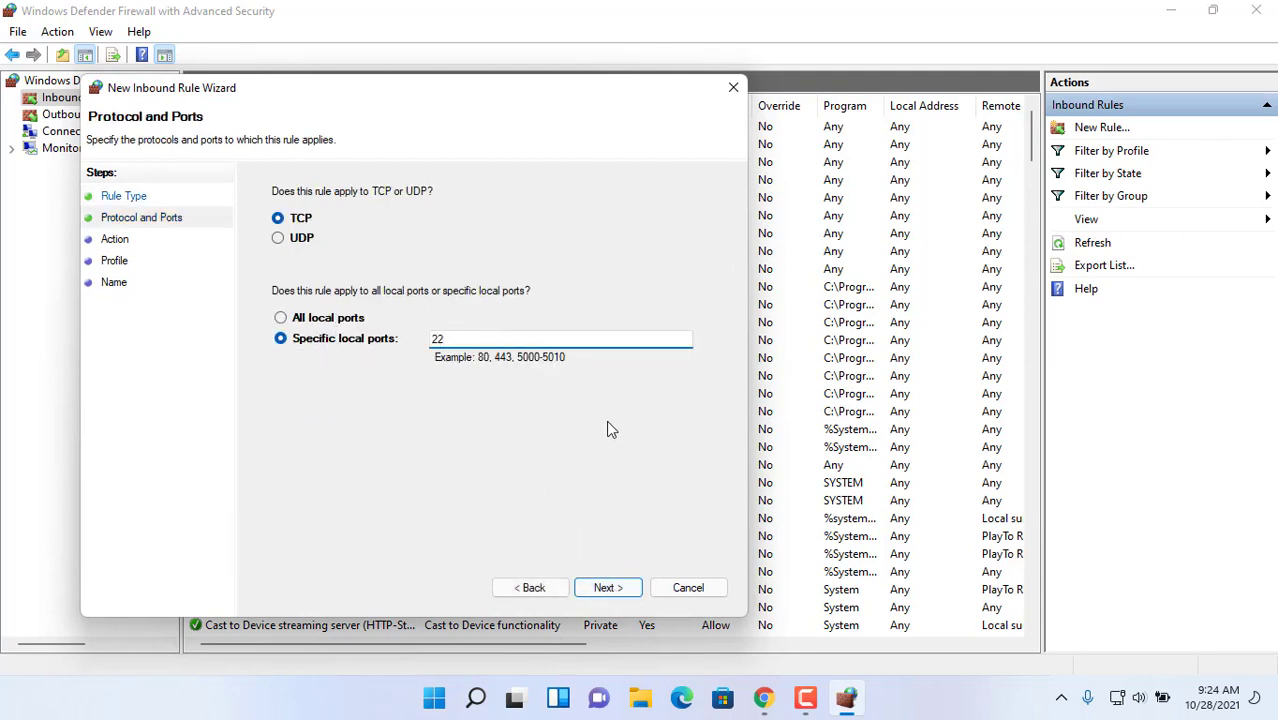
left_click(626, 590)
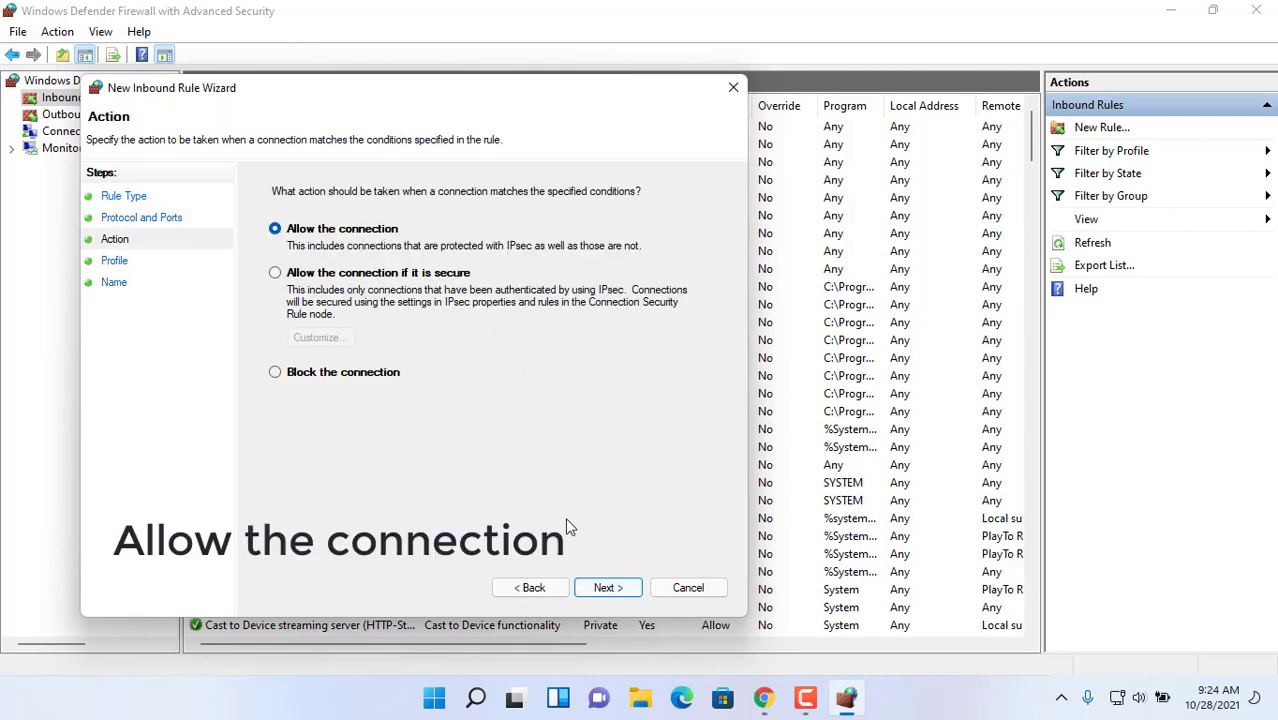
- Keep the default action and all profiles, name the rule SSH, and finish
left_click(600, 588)
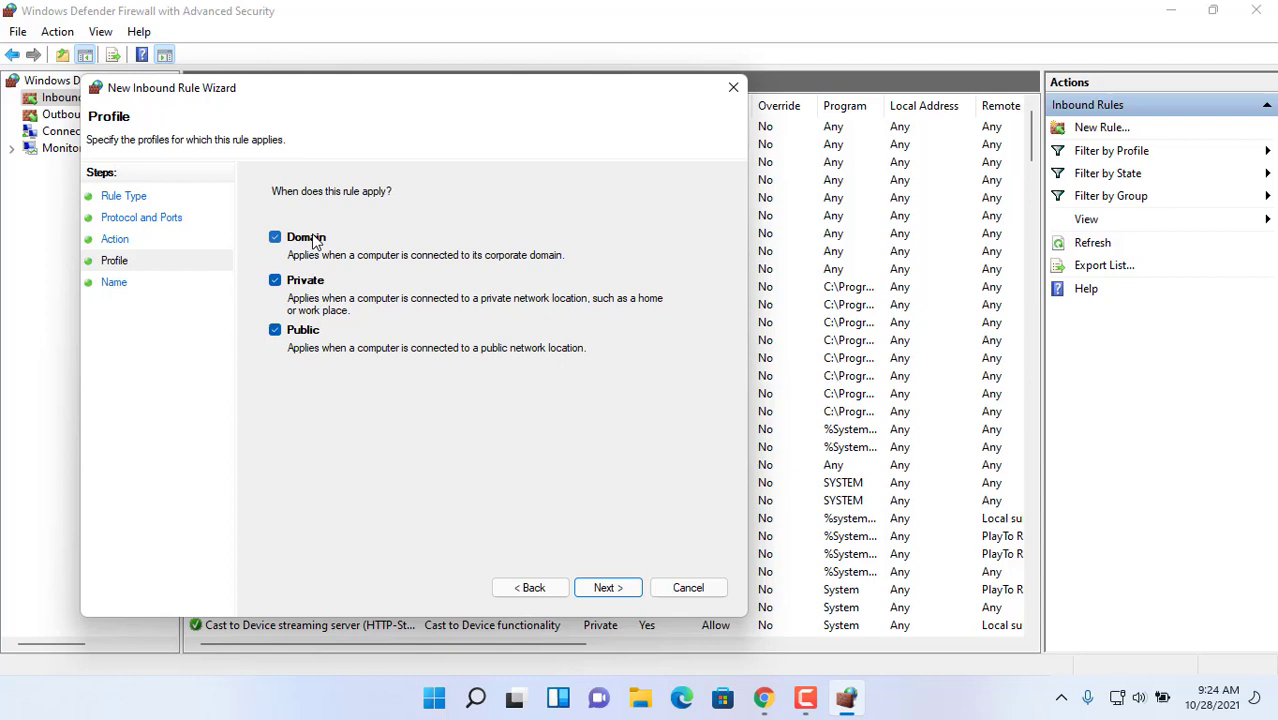
left_click(609, 588)
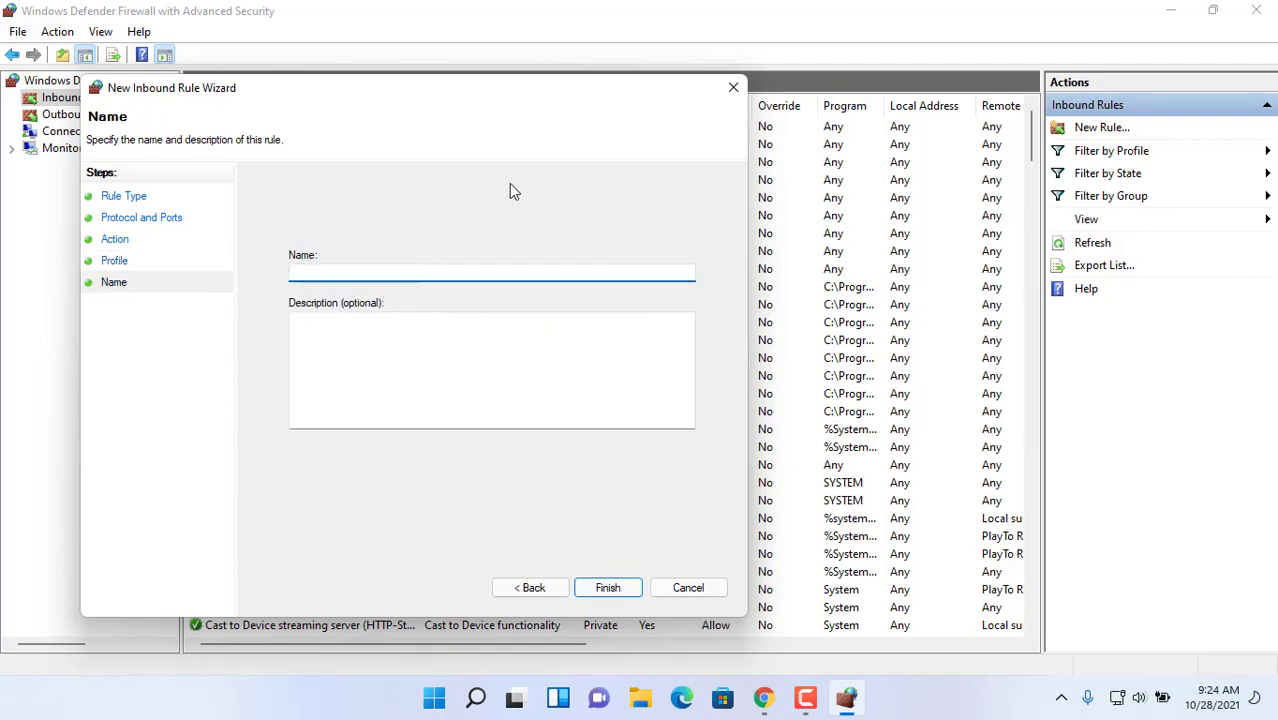
type("SSH")
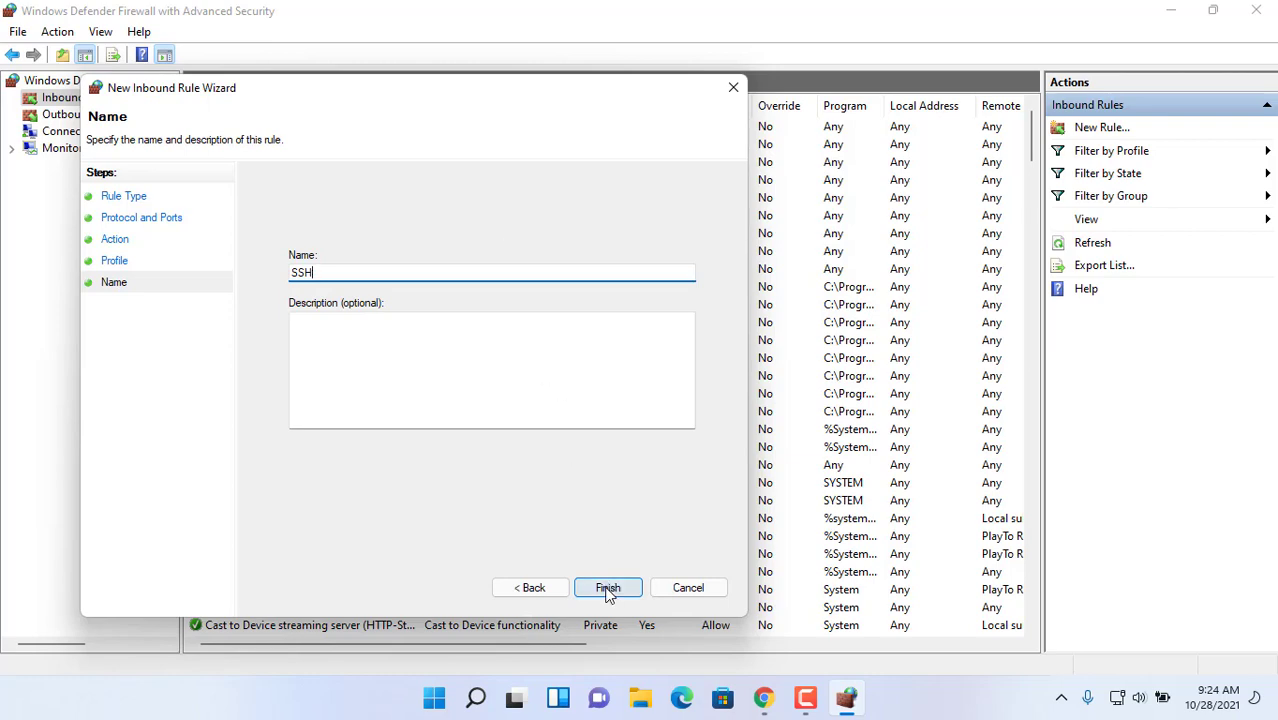
left_click(609, 588)
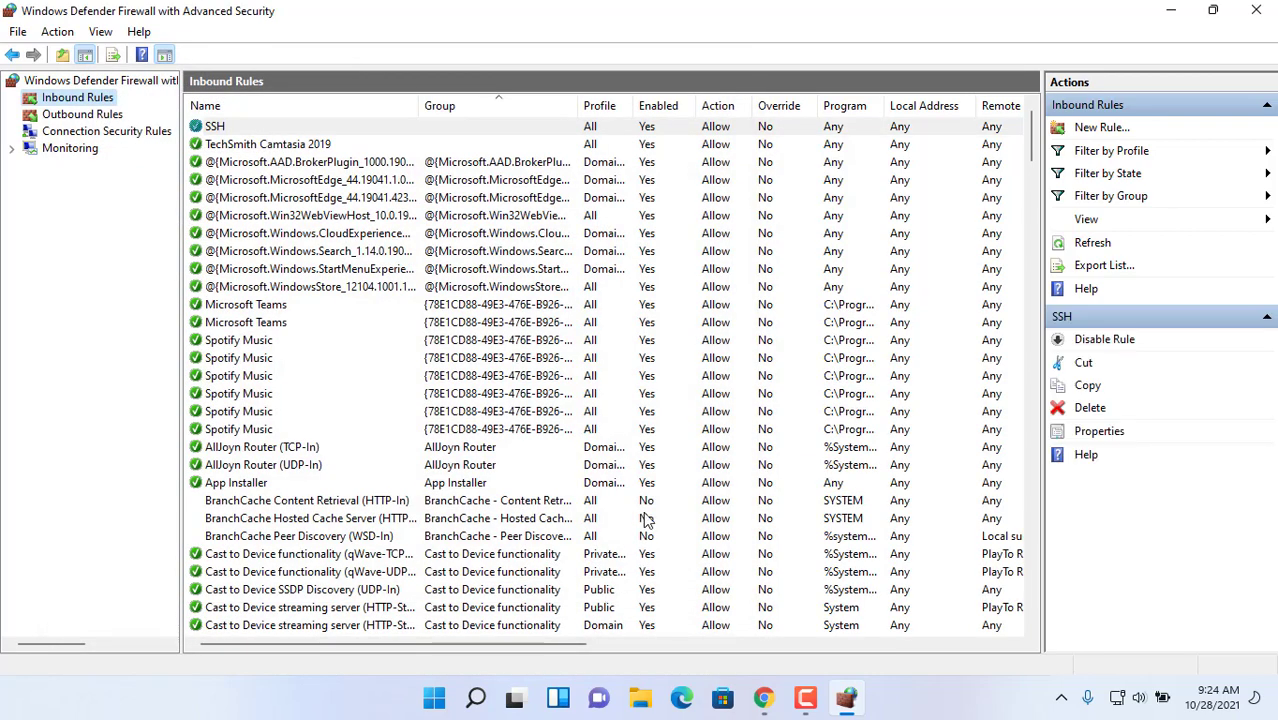
- Add a DrayTek port redirection profile named SSH, enabled, with public port 22
left_click(322, 131)
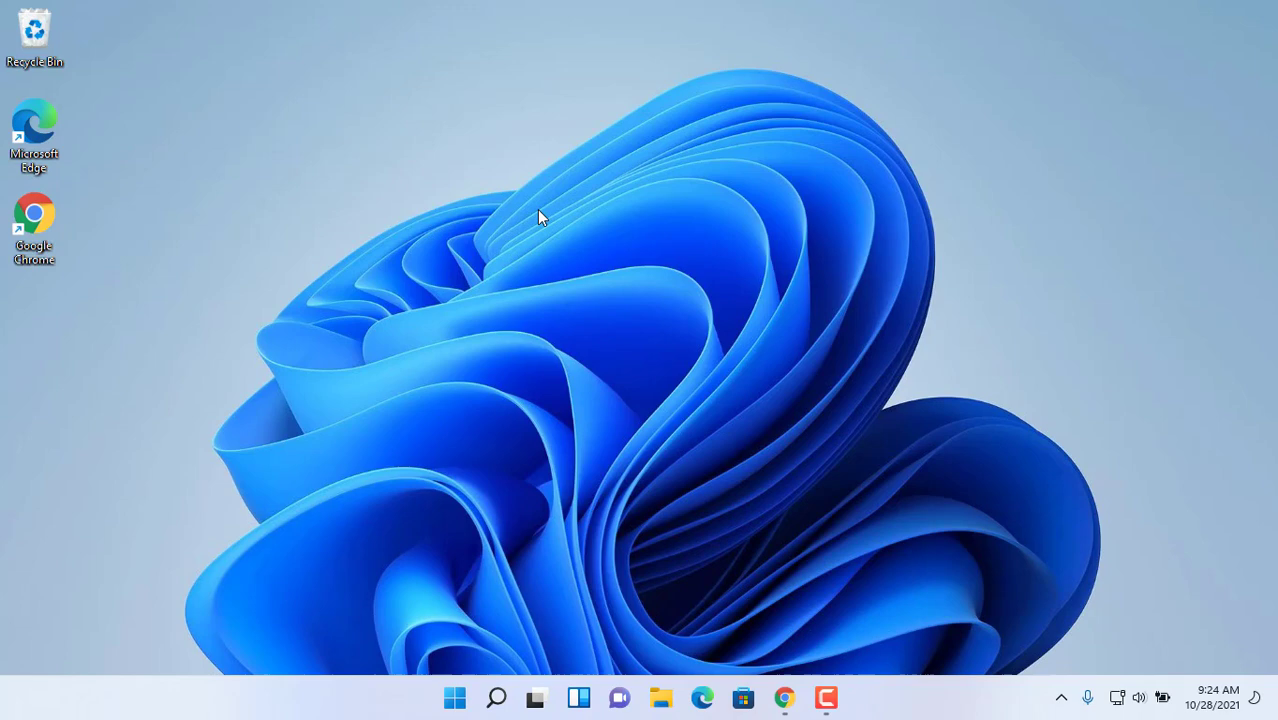
left_click(784, 700)
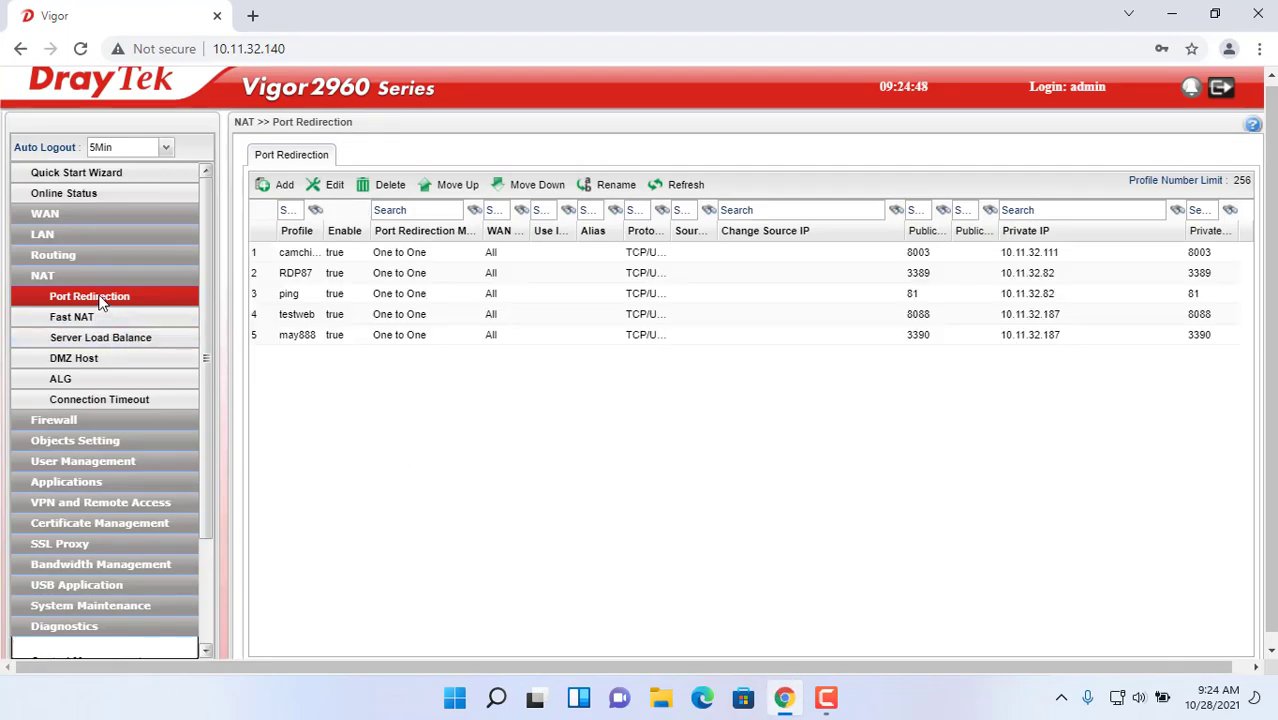
left_click(277, 184)
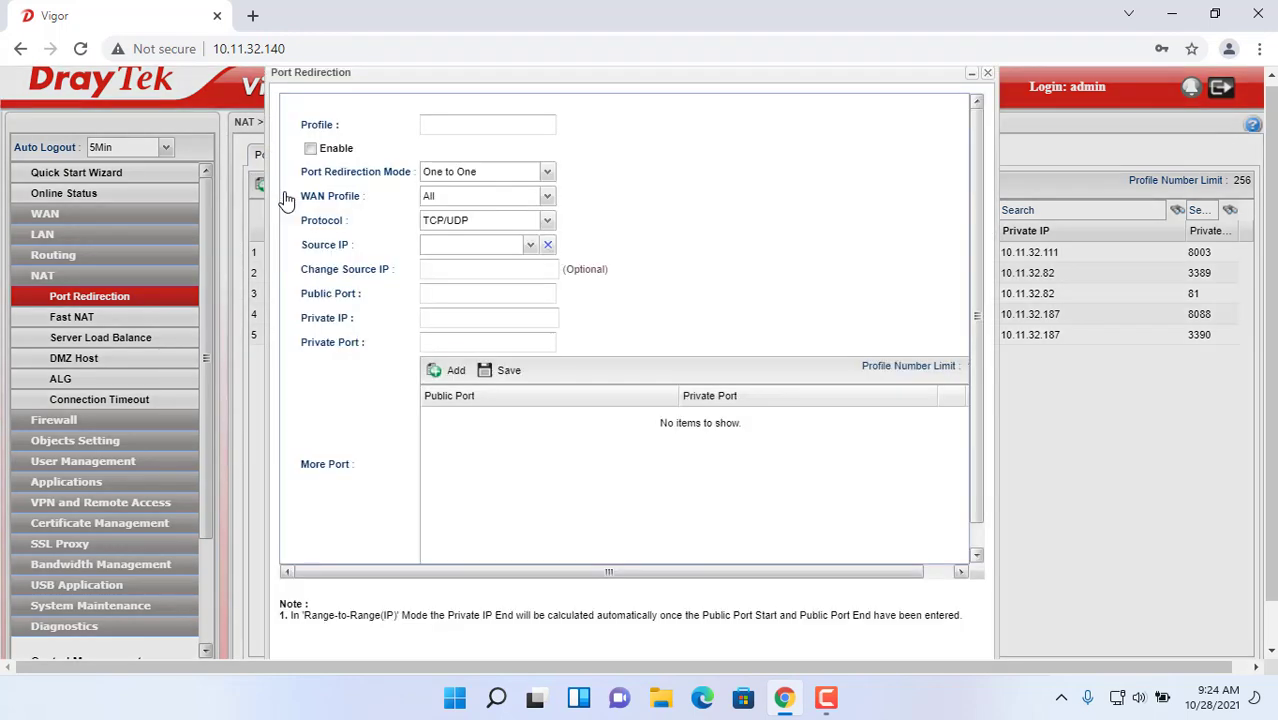
left_click(460, 127)
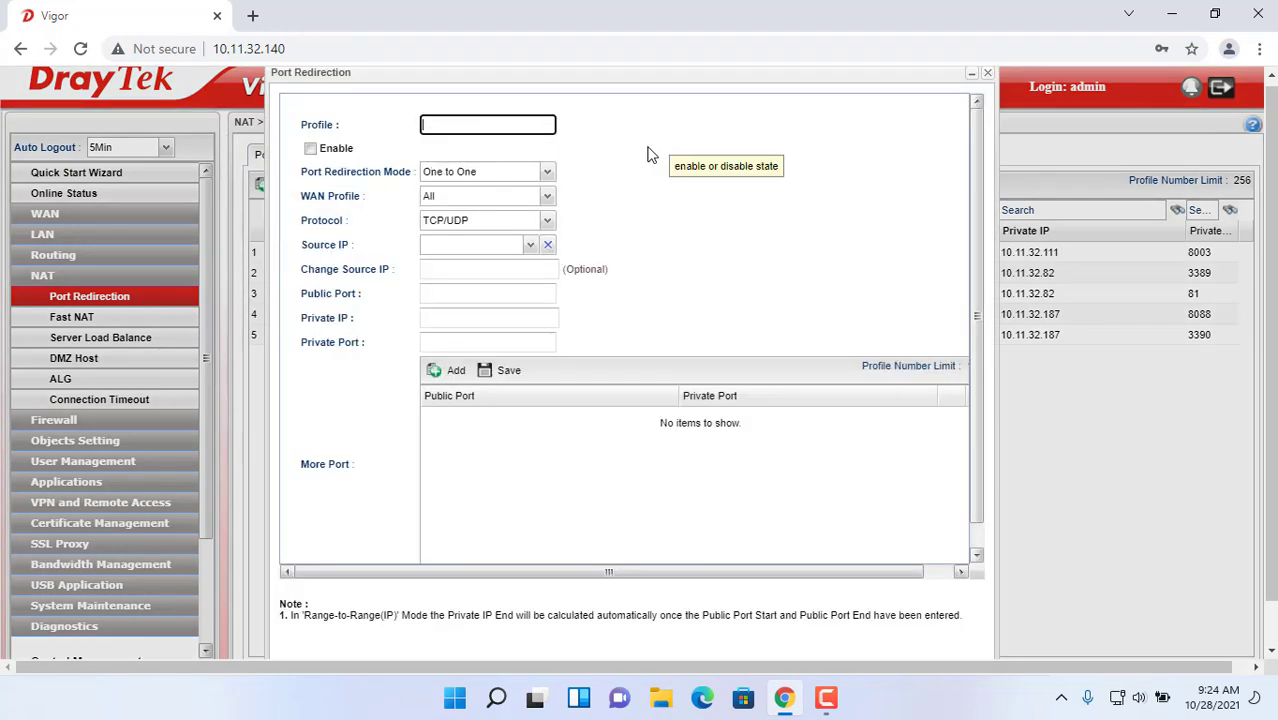
type("SSH")
left_click(340, 150)
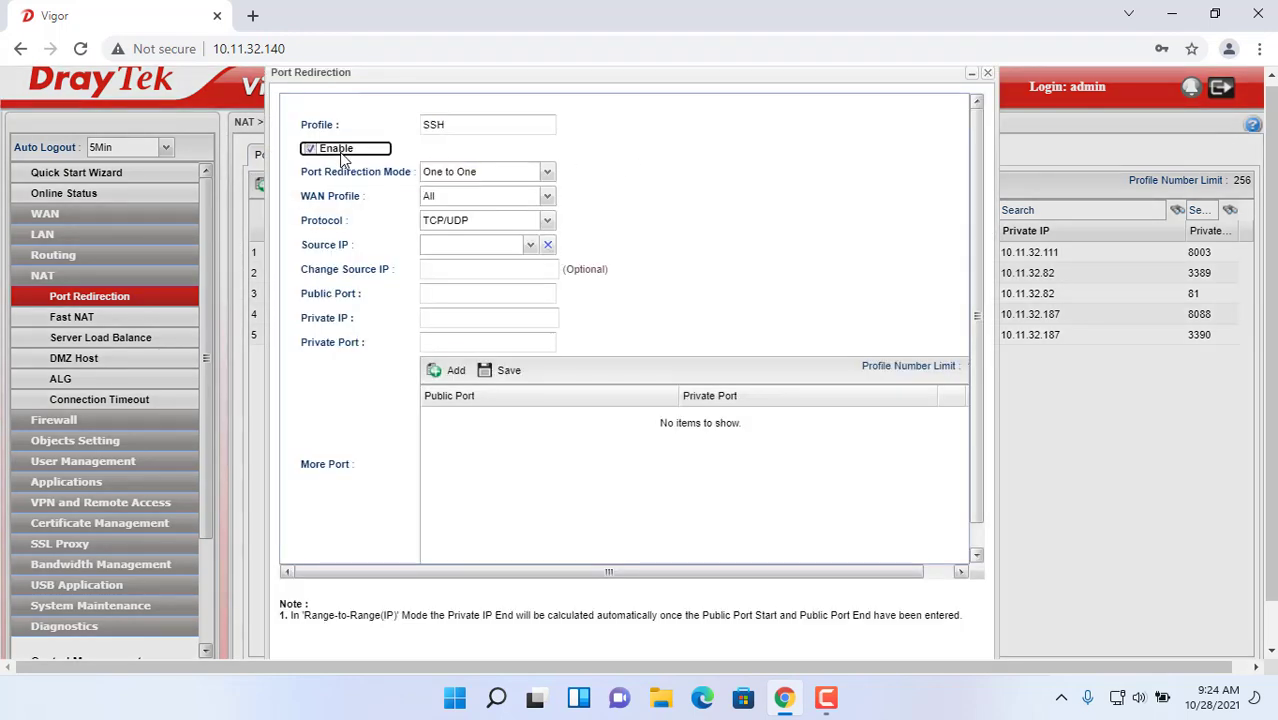
left_click(477, 296)
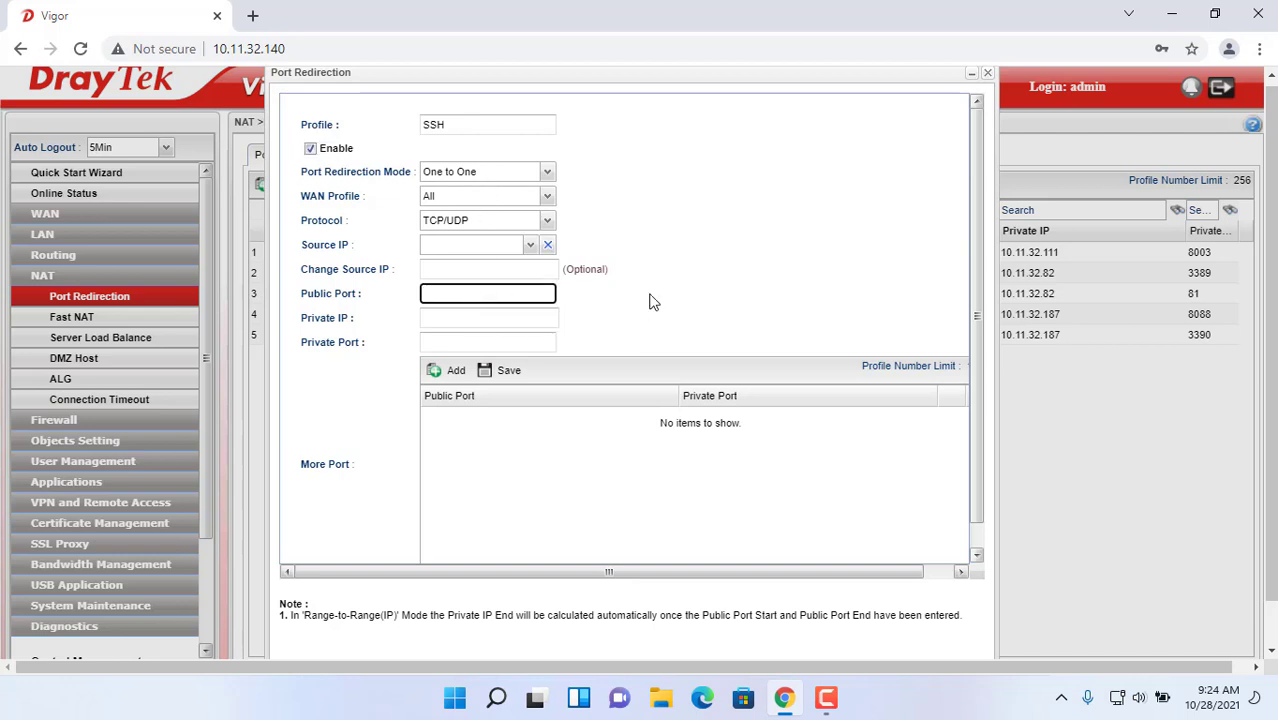
type("22")
left_click(501, 327)
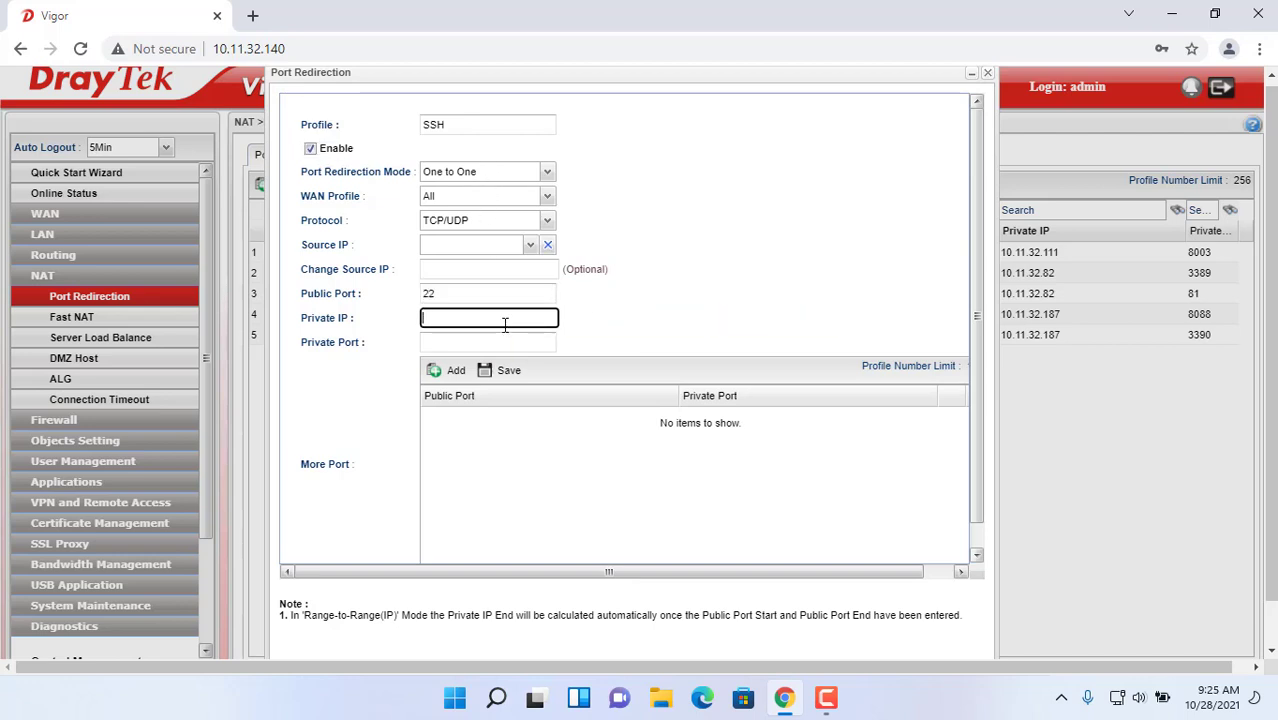
- Run ipconfig in an administrator Command Prompt and select the 10.11.32.22 IPv4 line
left_click(507, 695)
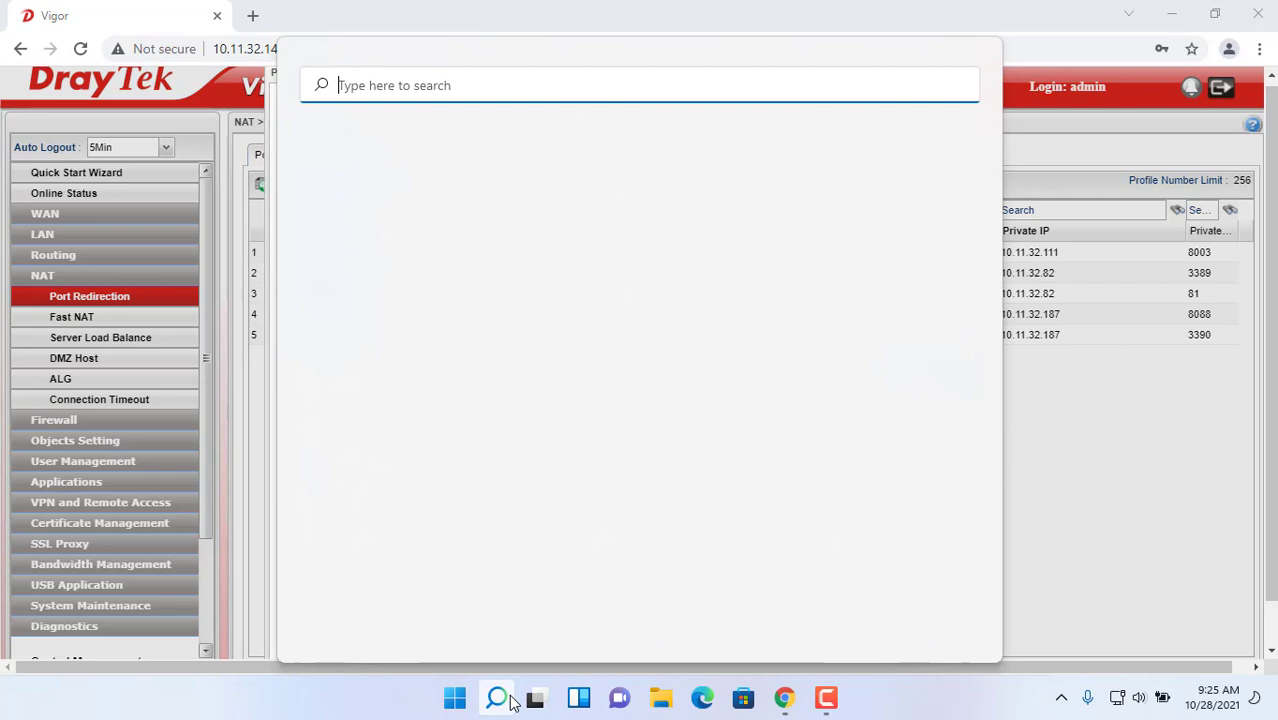
type("cmd")
key("Return")
type("ipconfig")
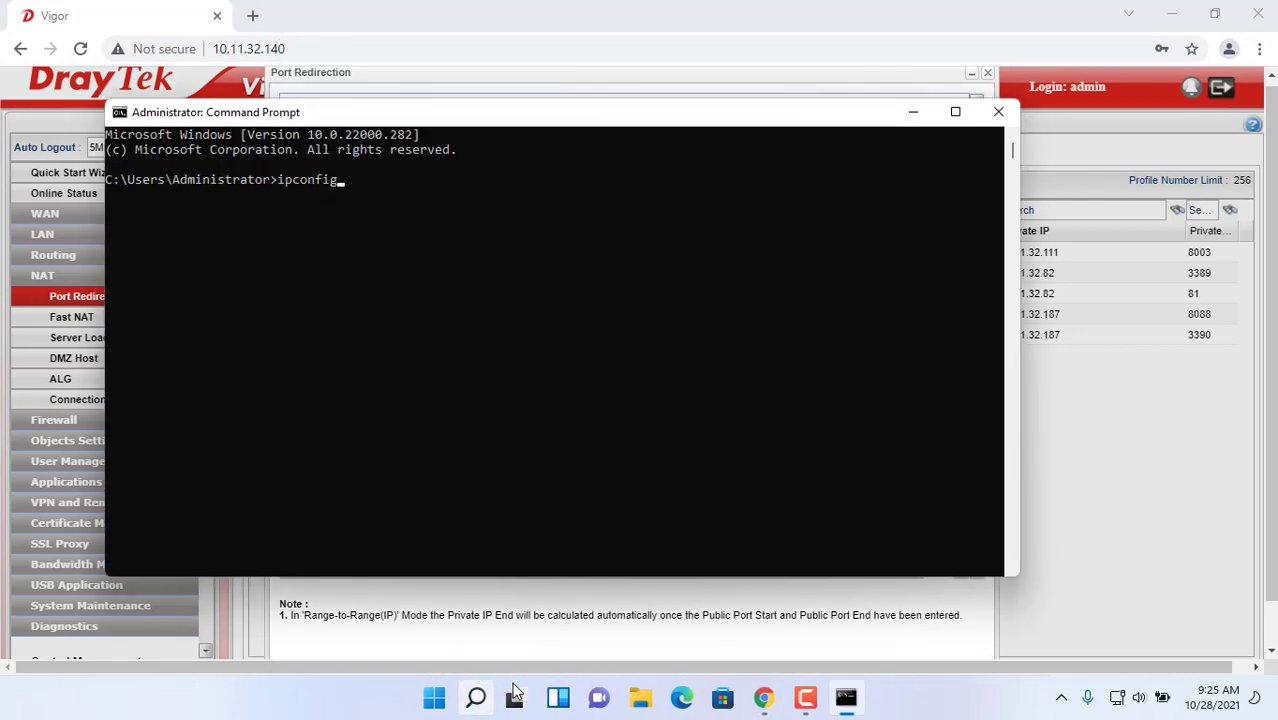
key("Return")
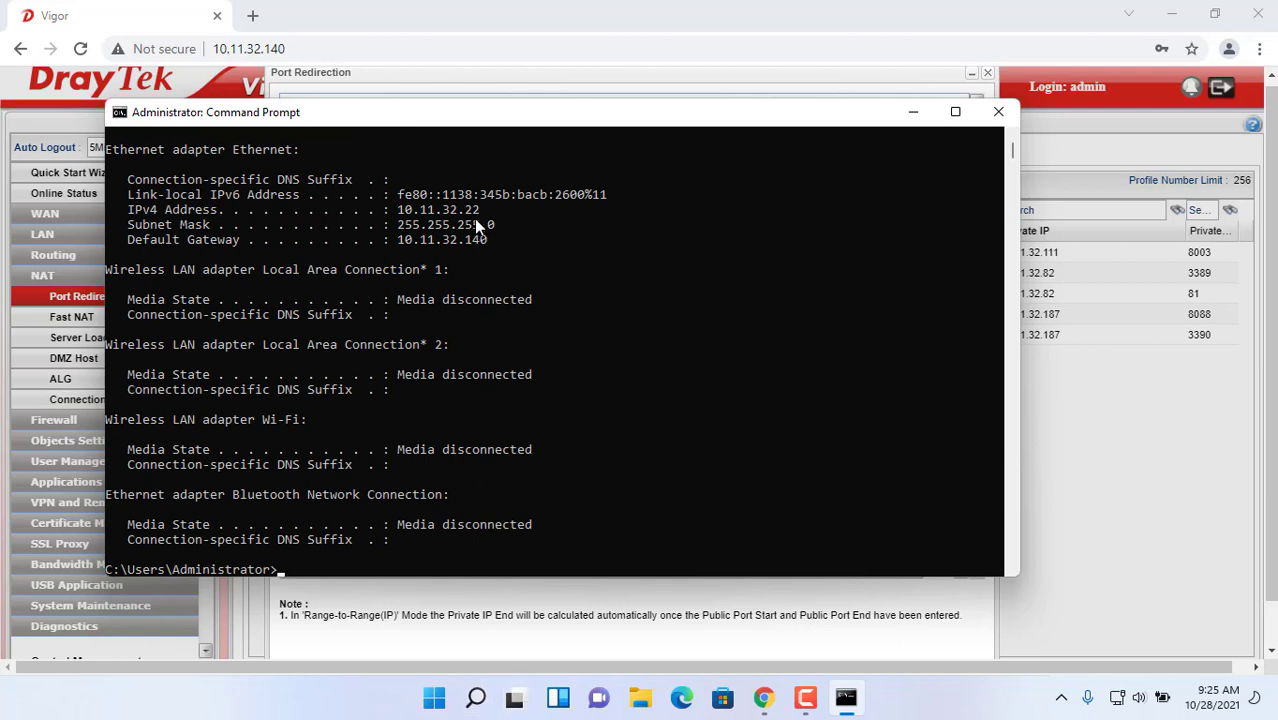
left_click_drag(480, 210, 133, 212)
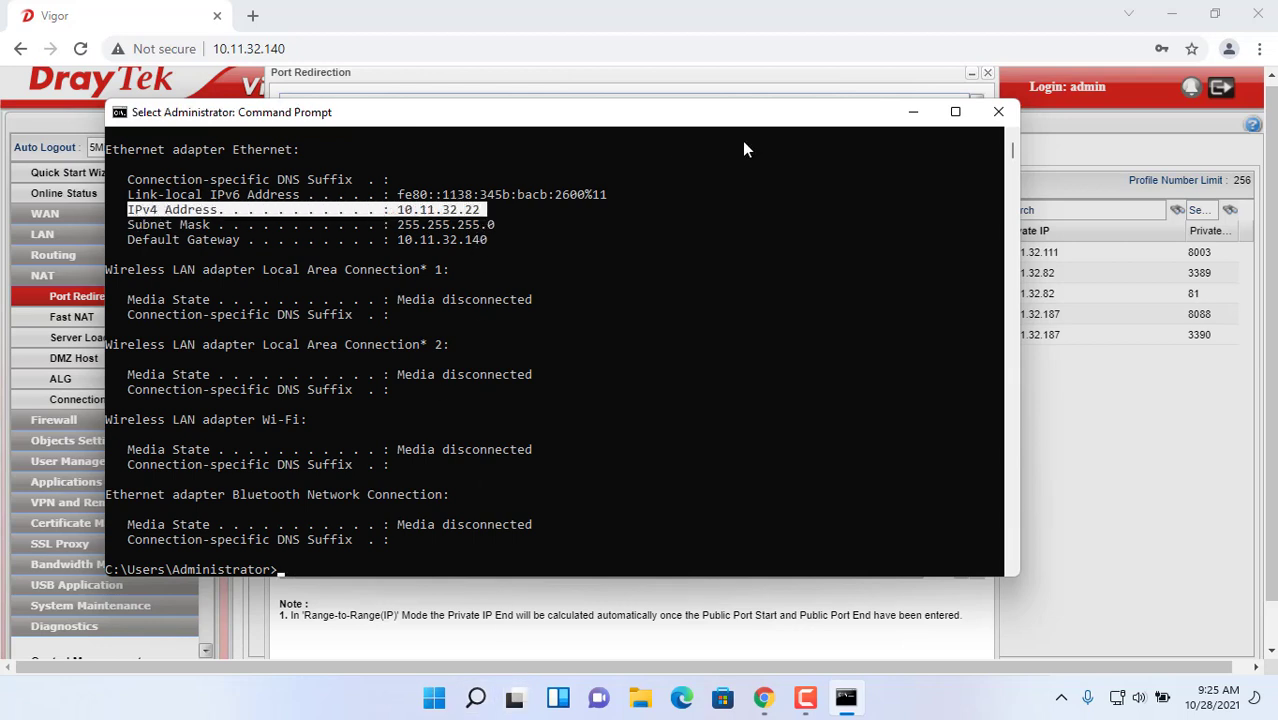
- Close Command Prompt and save the SSH redirection to private IP 10.11.32.22, private port 22
left_click(997, 115)
left_click(526, 316)
type("10.11.32.22")
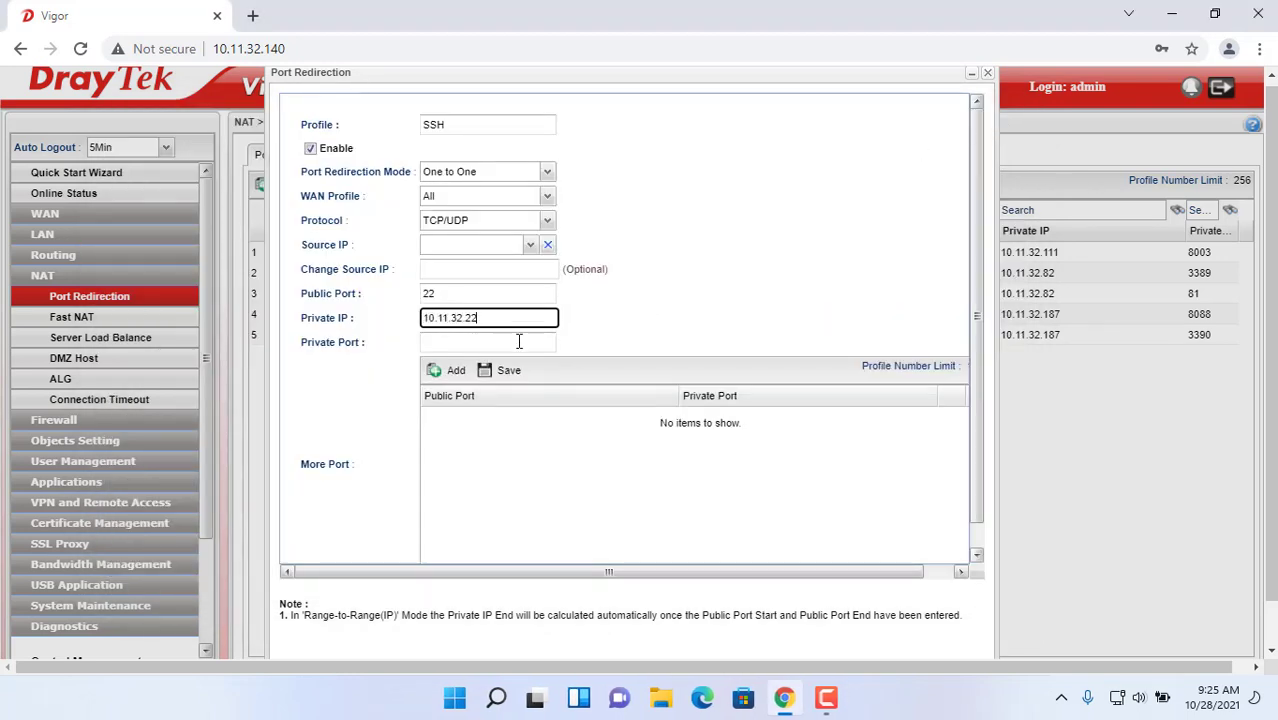
left_click(518, 341)
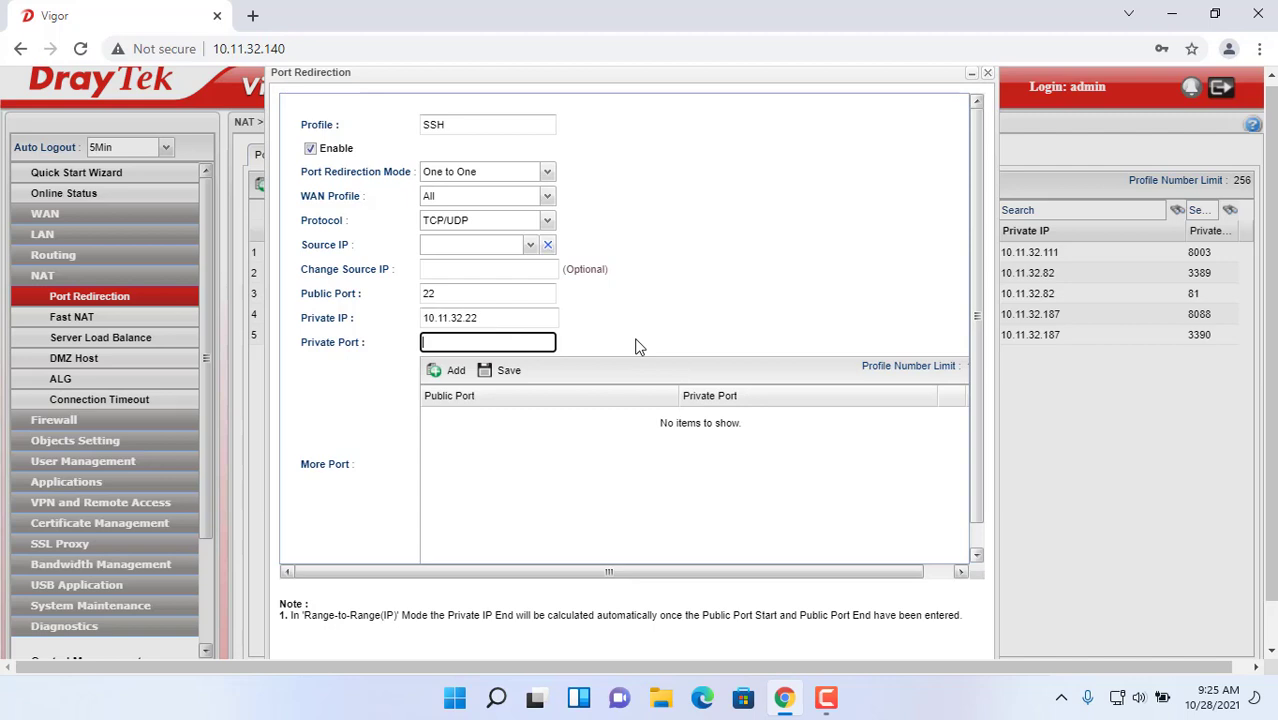
type("22")
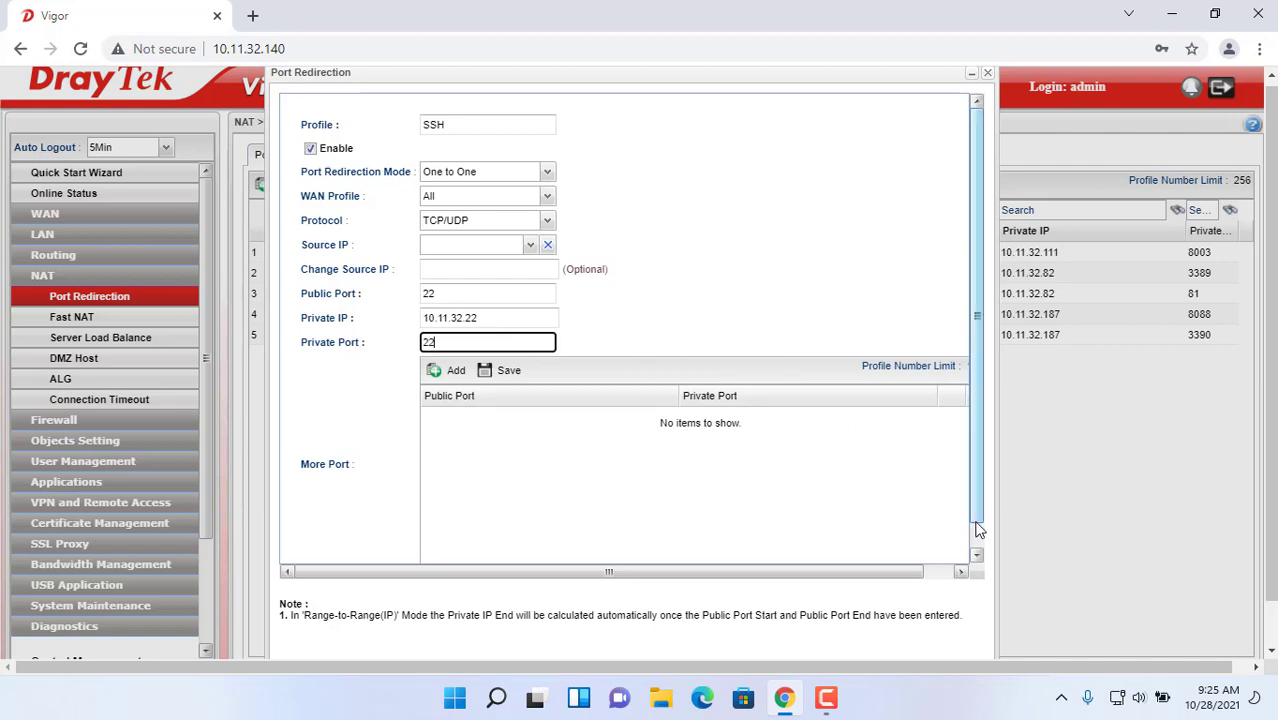
scroll(1268, 500, "down", 1)
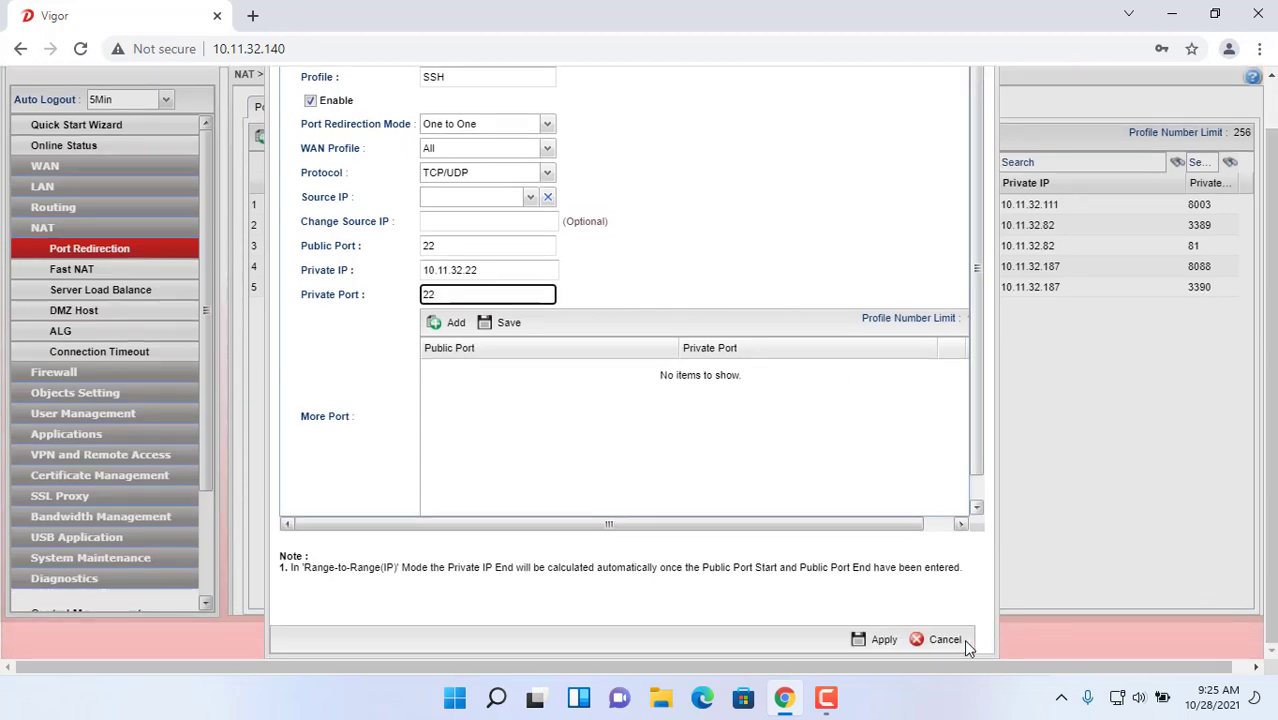
left_click(894, 641)
left_click(659, 446)
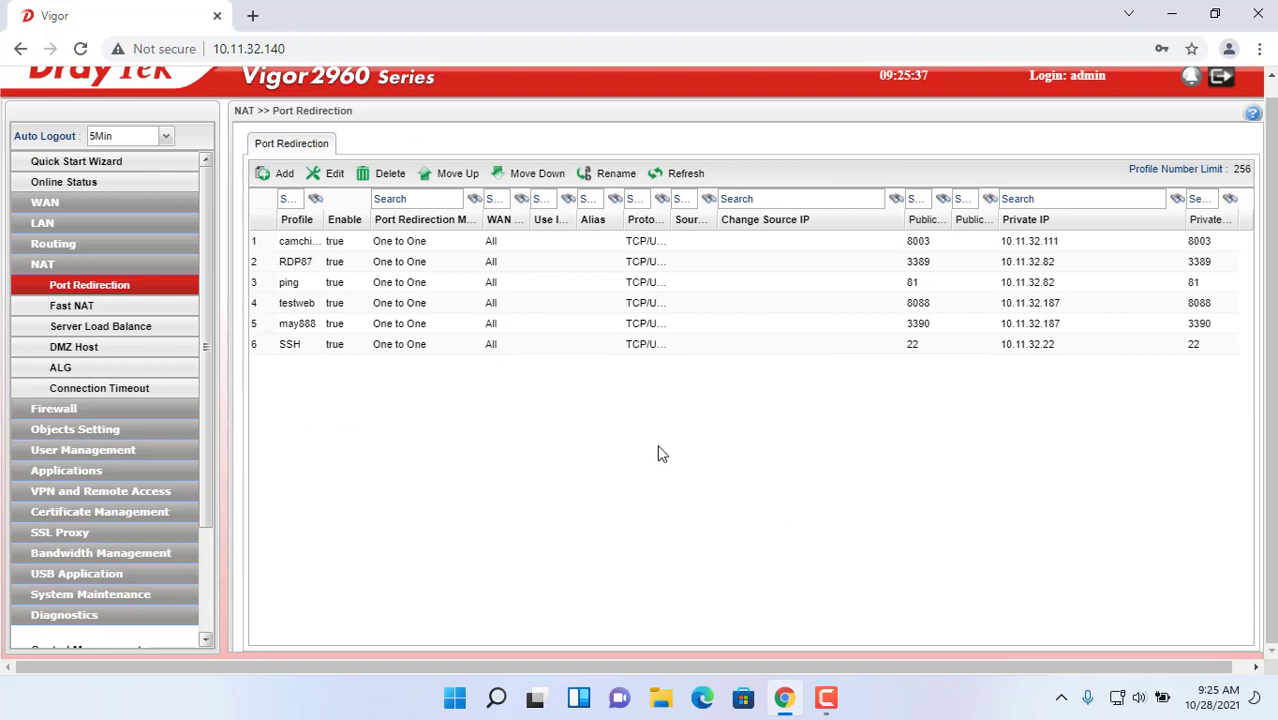
left_click(103, 181)
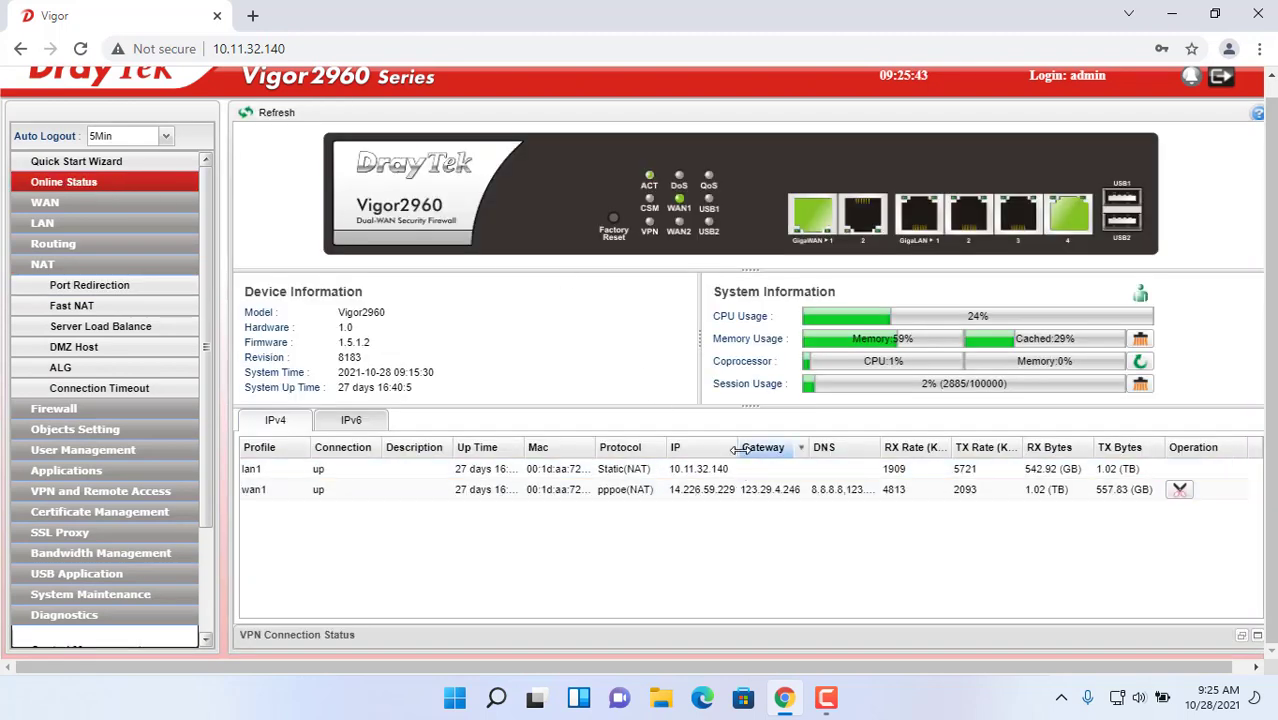
left_click_drag(738, 447, 785, 457)
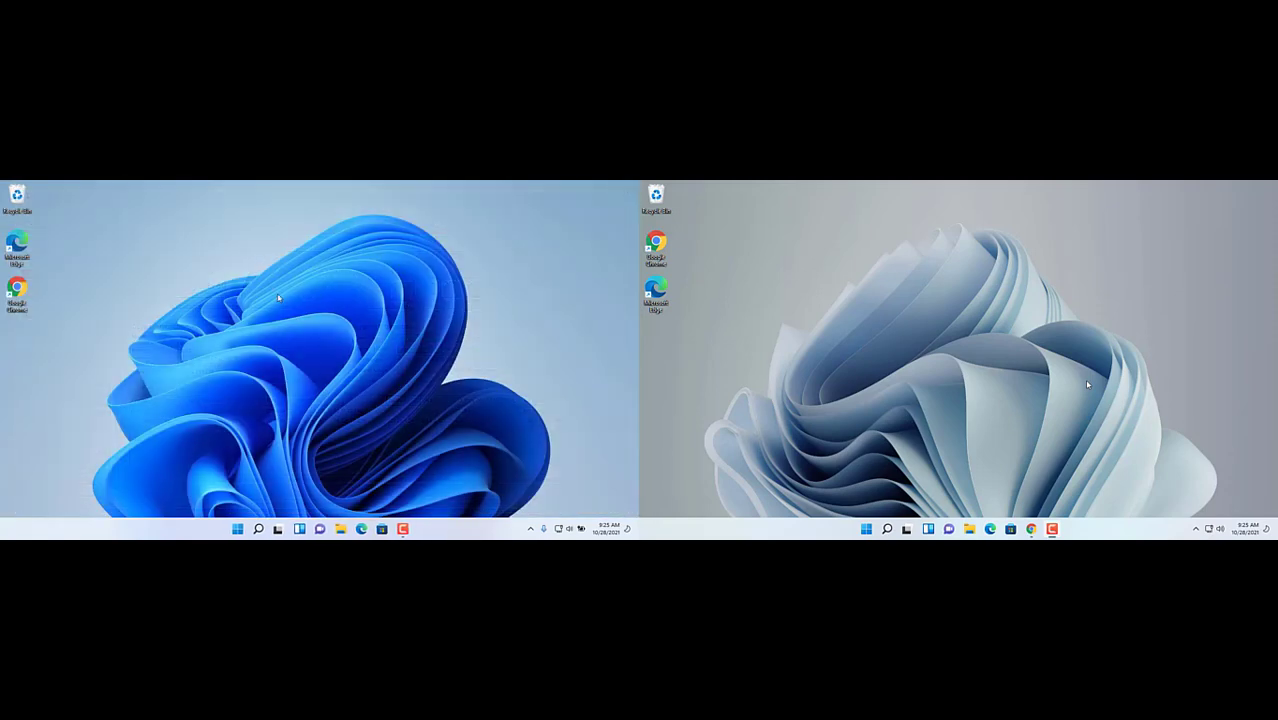
- Bring up the first PC's Start menu power options to restart it
left_click(240, 530)
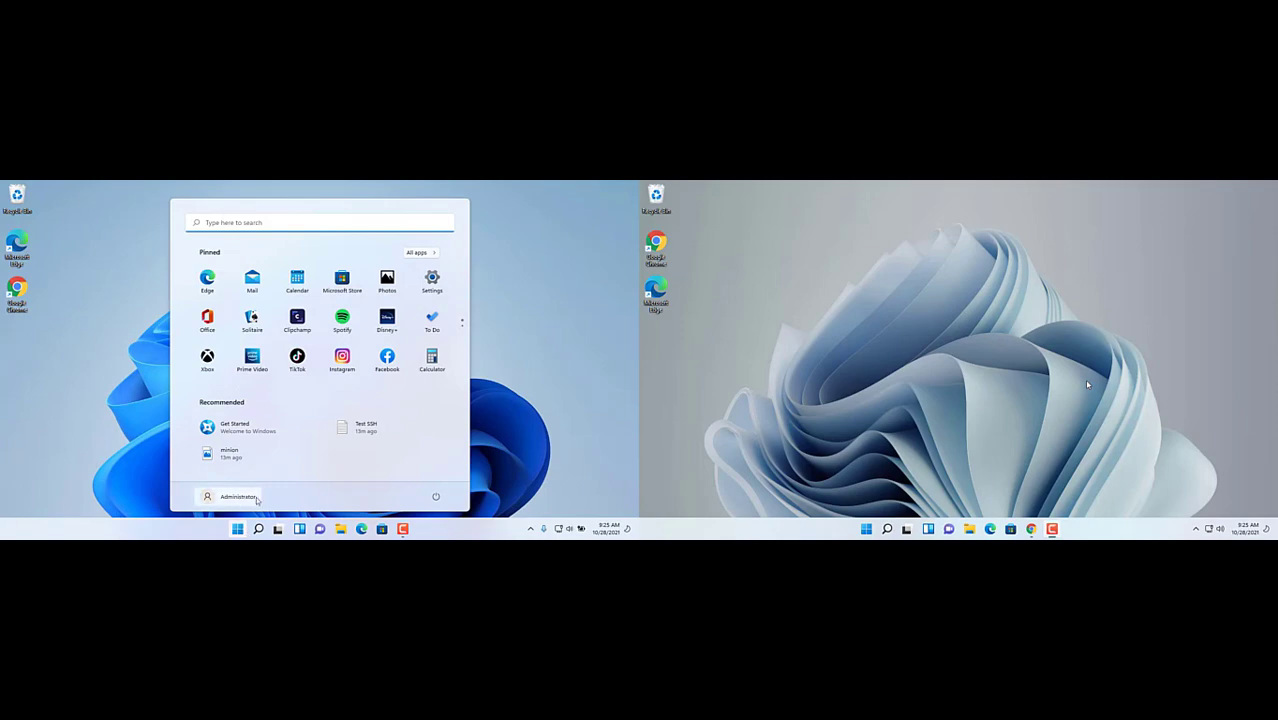
left_click(437, 497)
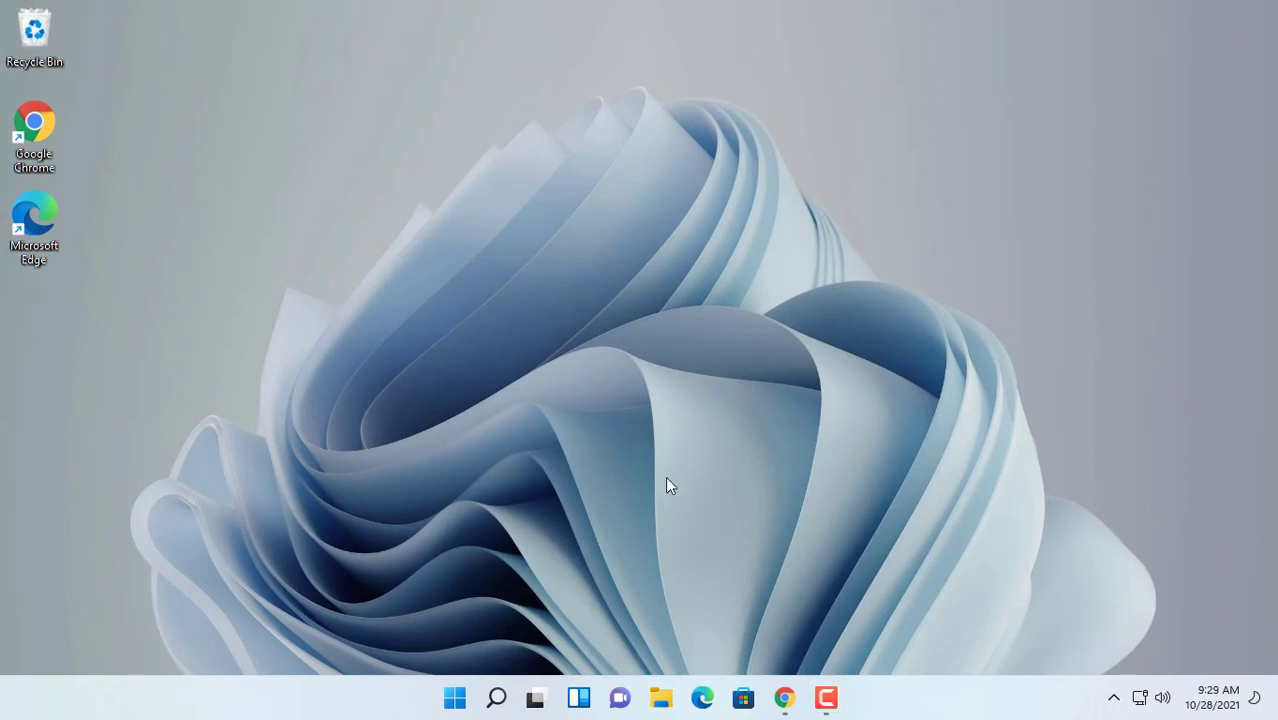
- Go to the nsoftware.com downloads page and choose SFTP Drive
left_click(784, 697)
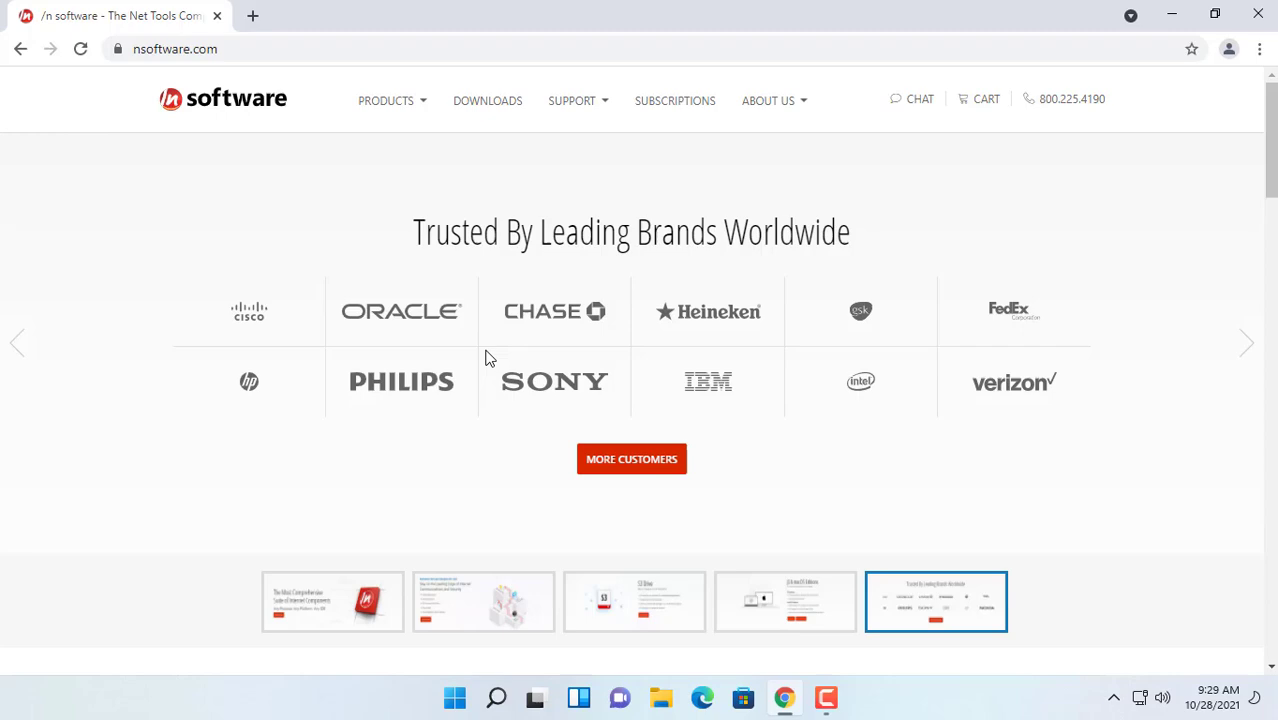
left_click(288, 48)
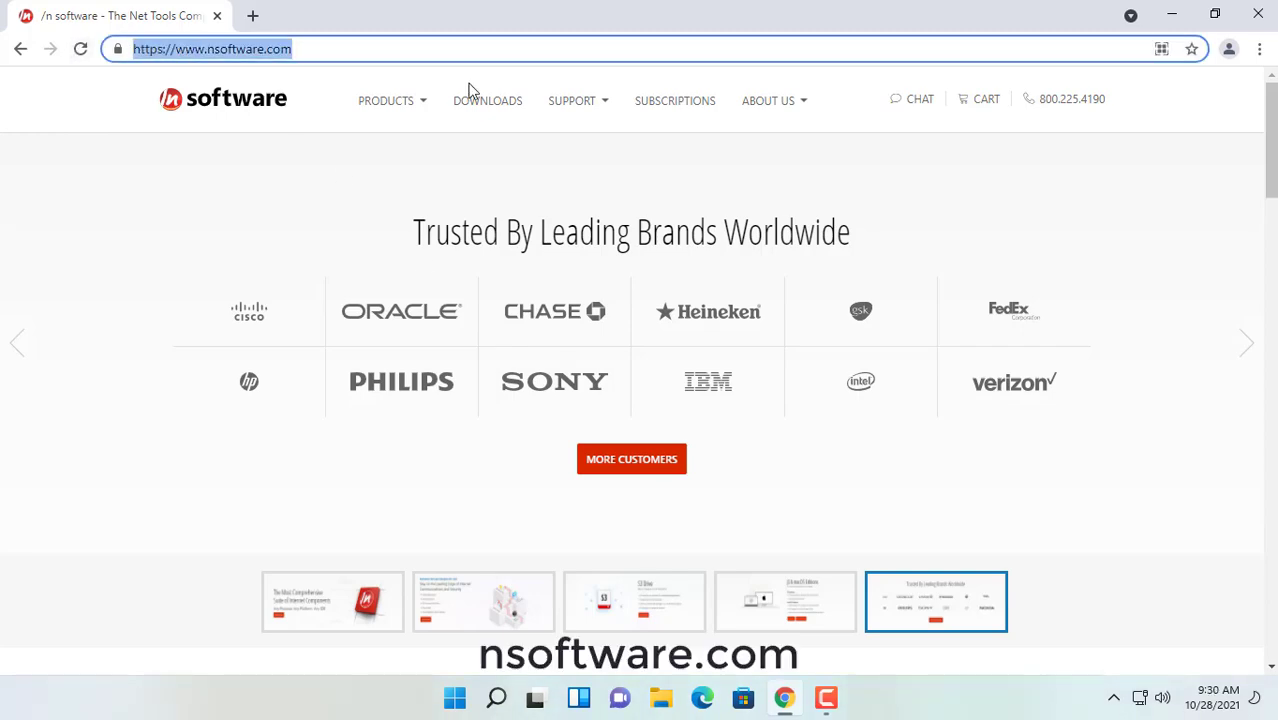
left_click(487, 110)
scroll(651, 262, "down", 3)
scroll(651, 258, "down", 6)
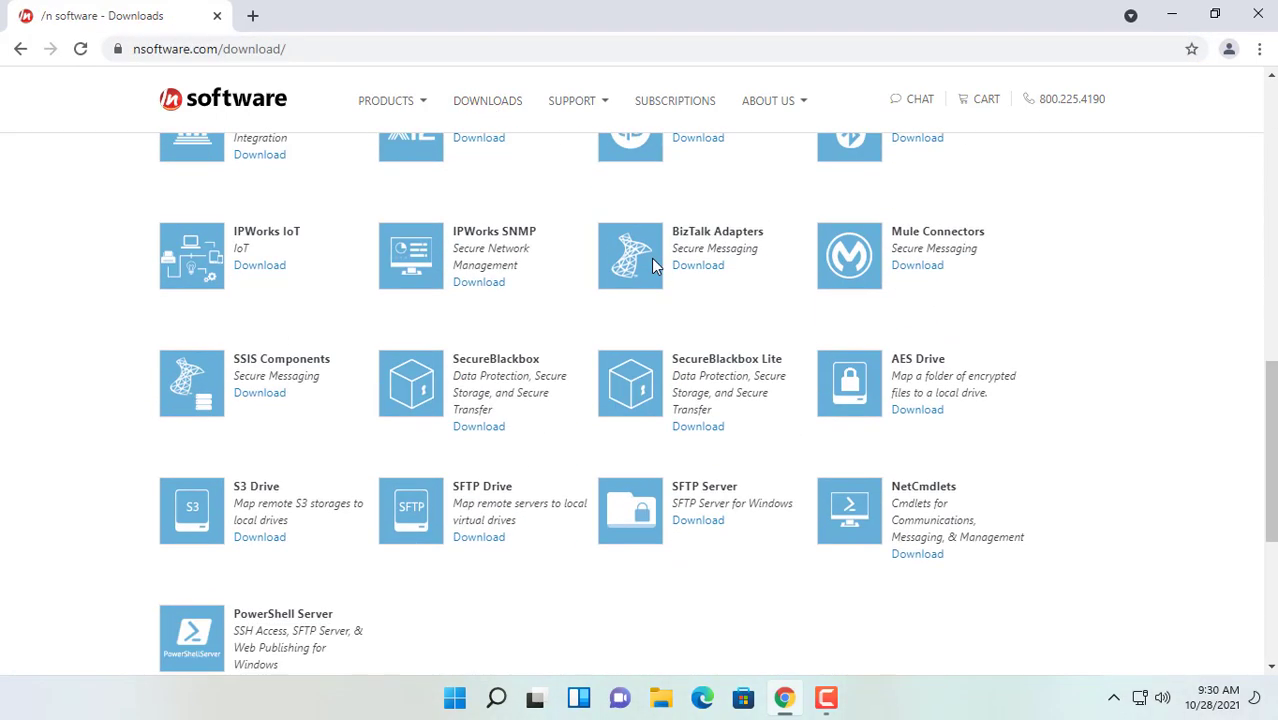
scroll(577, 350, "down", 2)
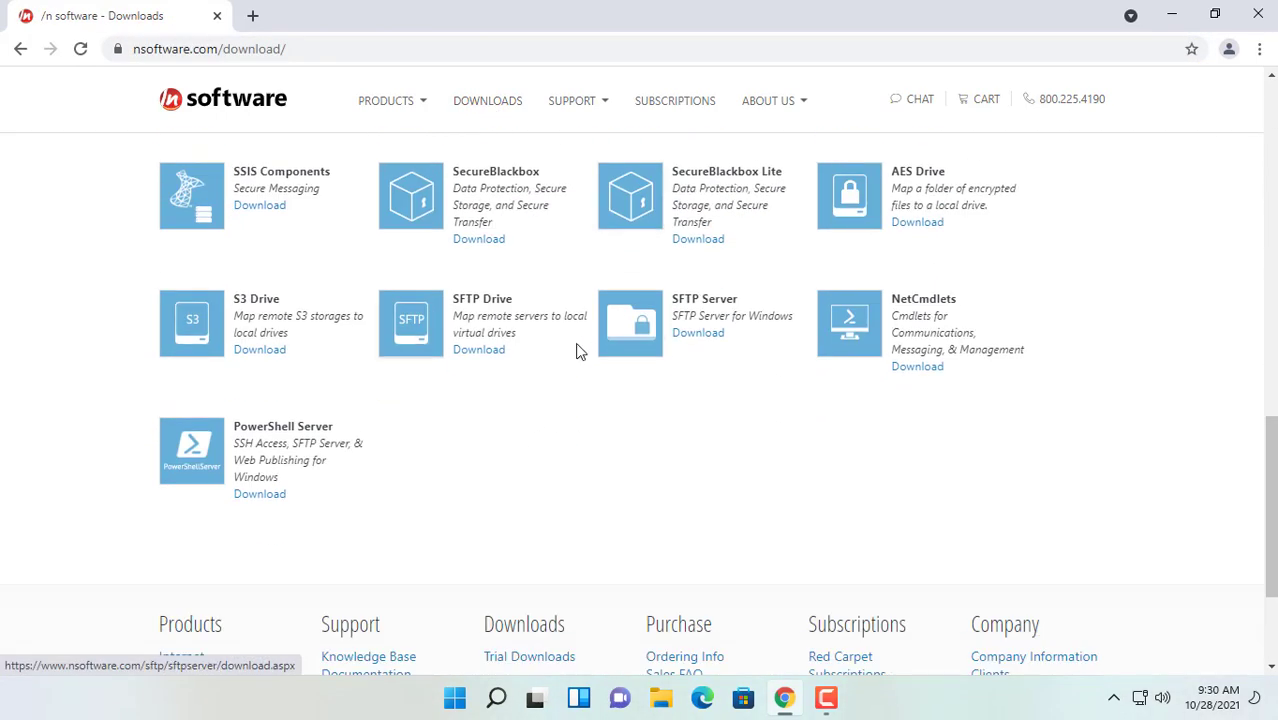
left_click(435, 320)
- Download the free Personal Edition of SFTP Drive V2, supplying an email address
left_click_drag(272, 328, 470, 328)
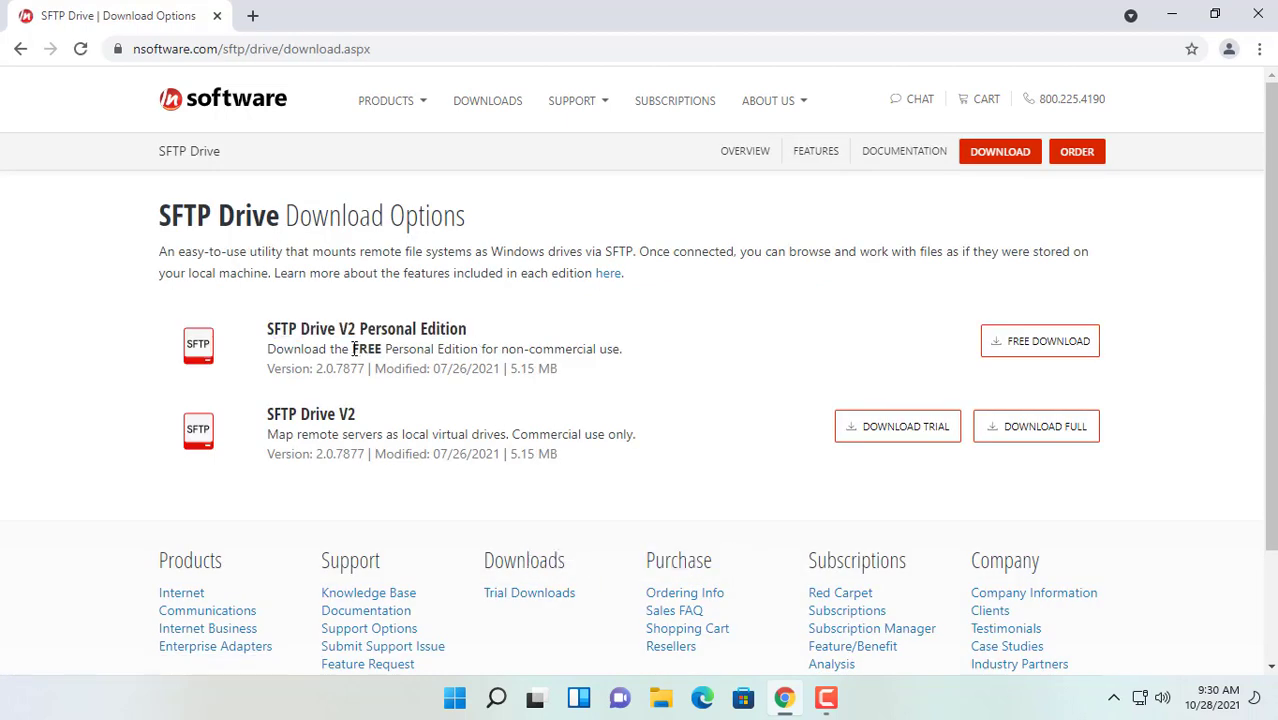
left_click_drag(352, 349, 622, 349)
left_click(1034, 345)
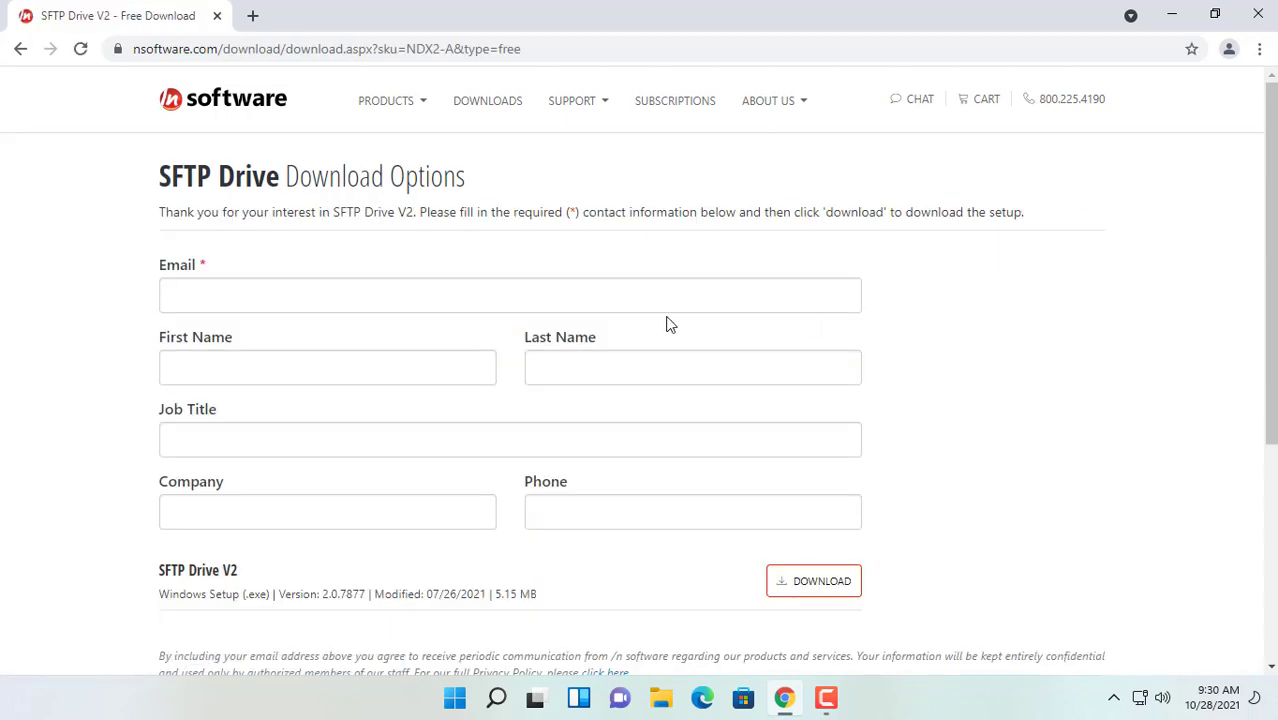
left_click(345, 296)
left_click(337, 339)
left_click(807, 584)
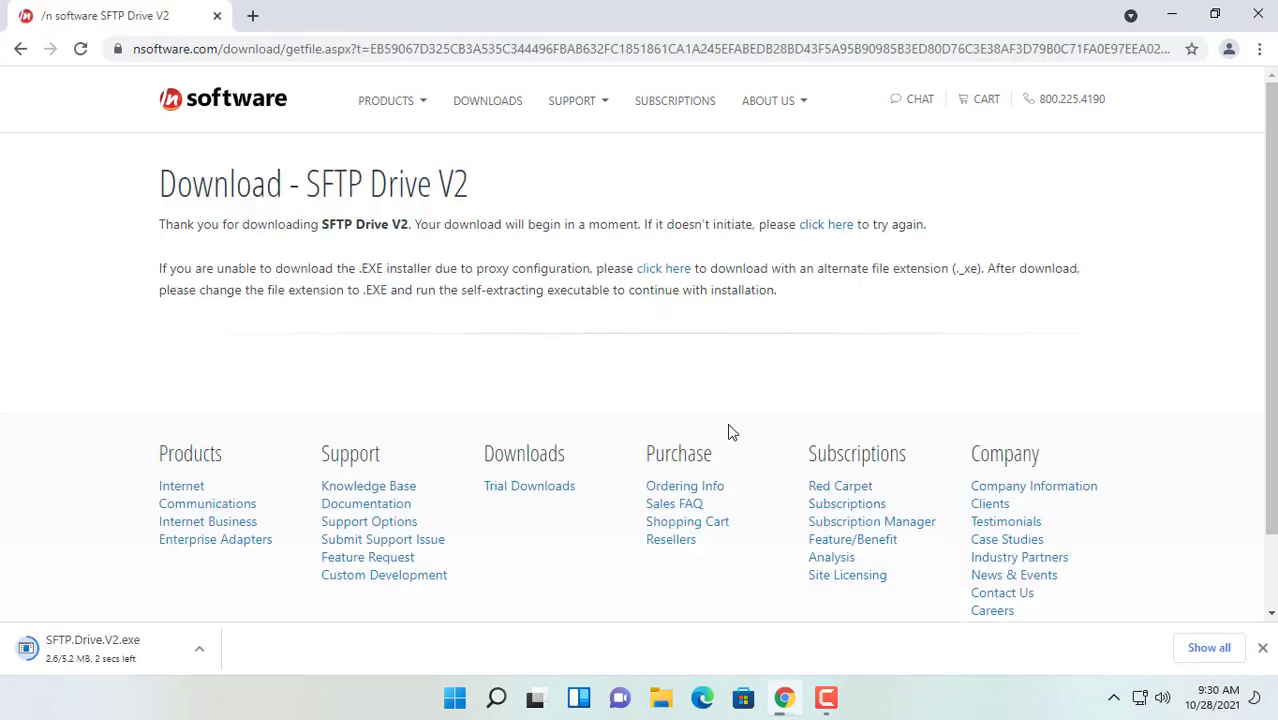
- Run SFTP.Drive.V2.exe and install it, accepting the license and default location
left_click(100, 651)
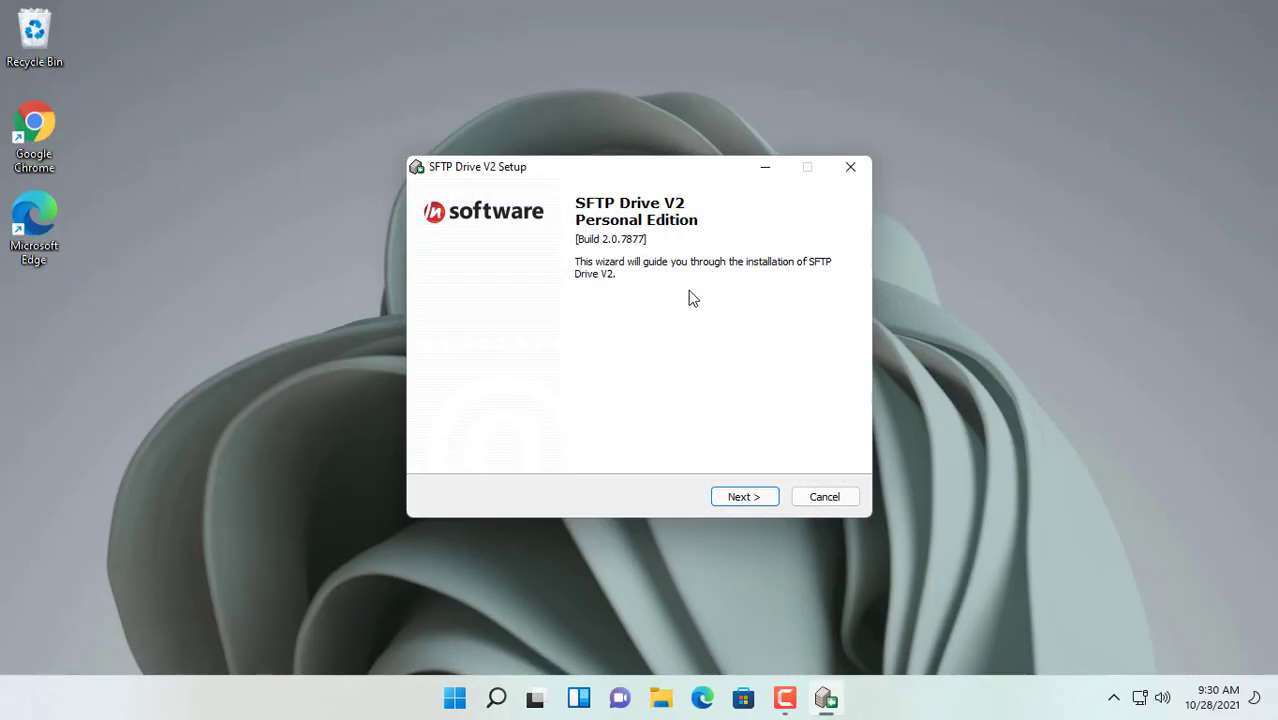
left_click(760, 496)
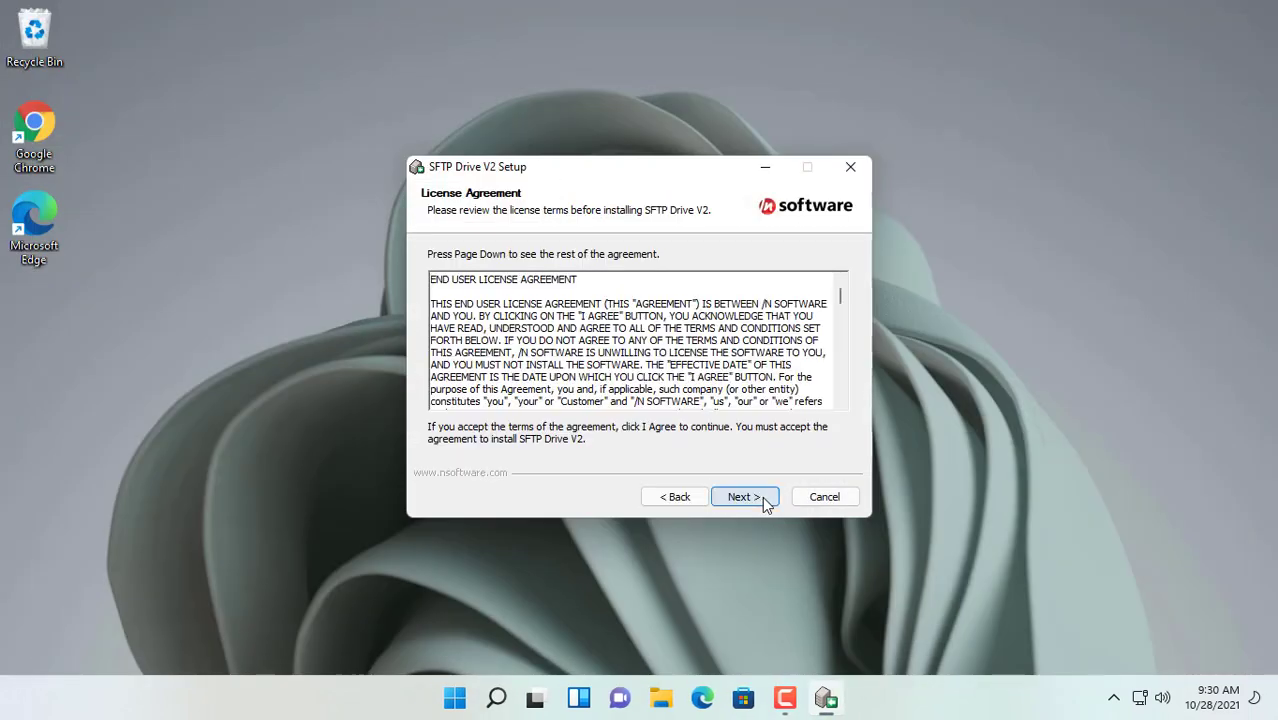
left_click(762, 496)
left_click(744, 497)
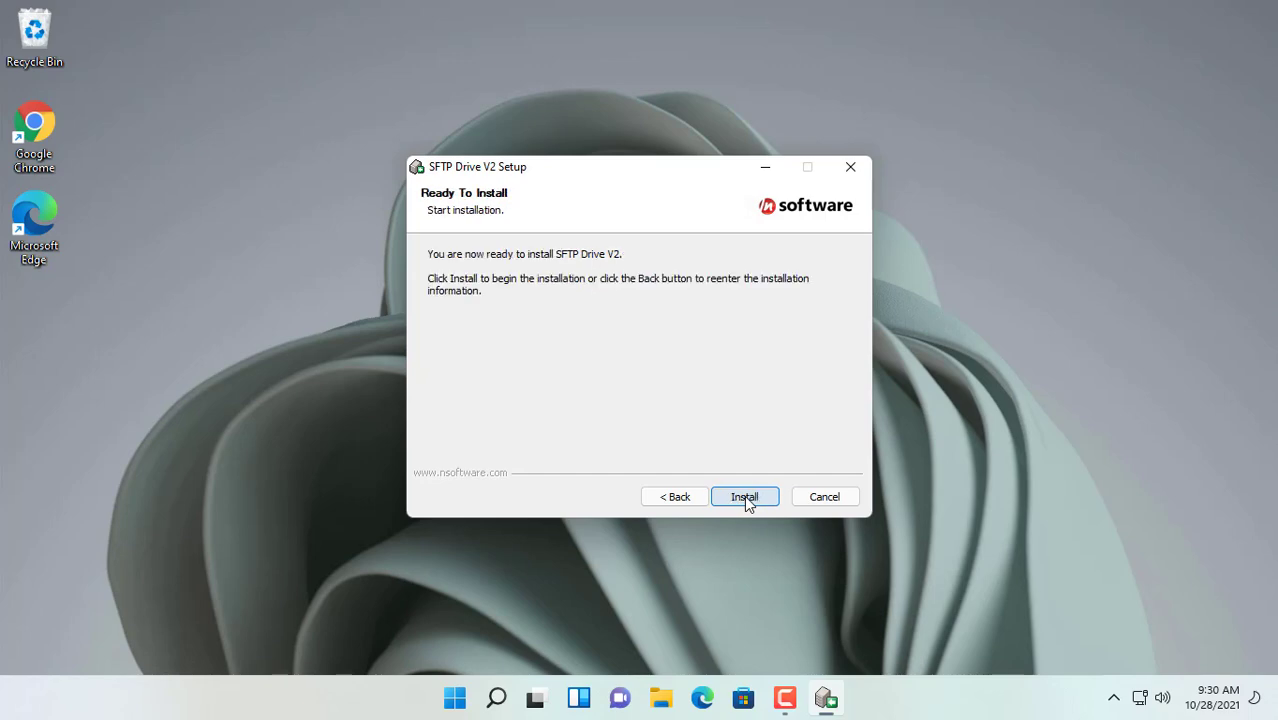
left_click(744, 497)
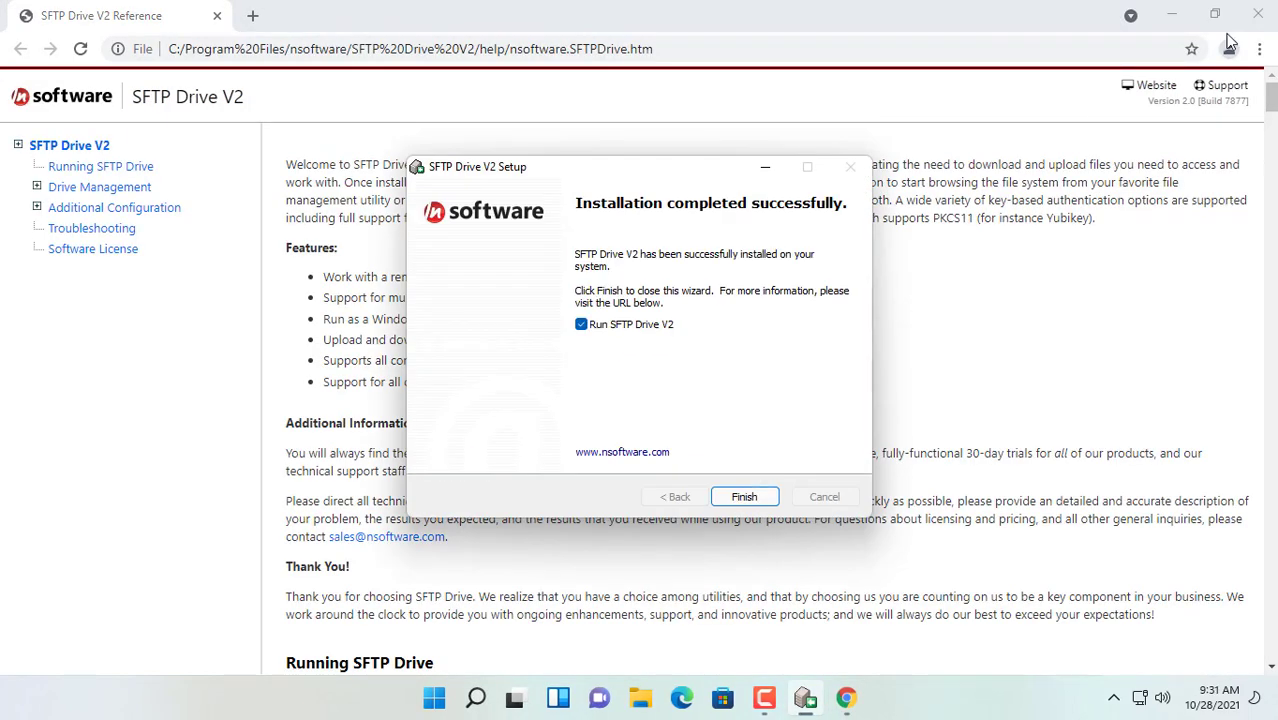
left_click(1258, 14)
left_click(743, 496)
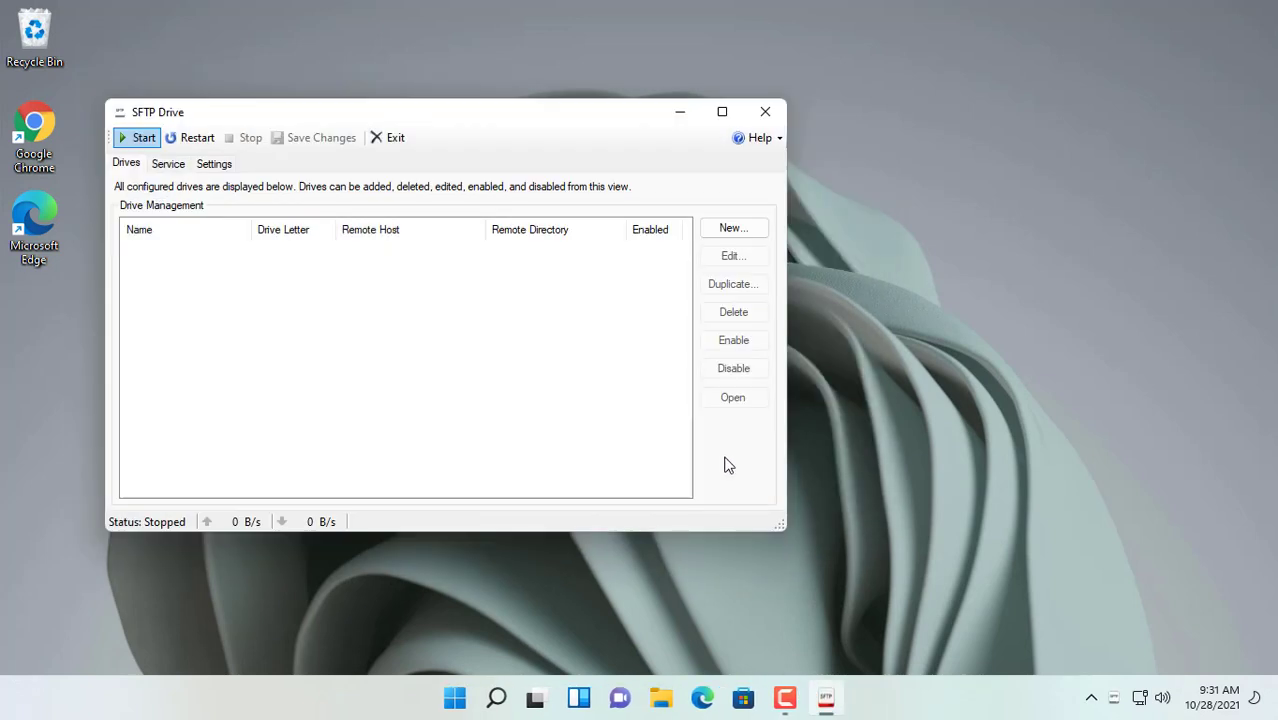
left_click(733, 228)
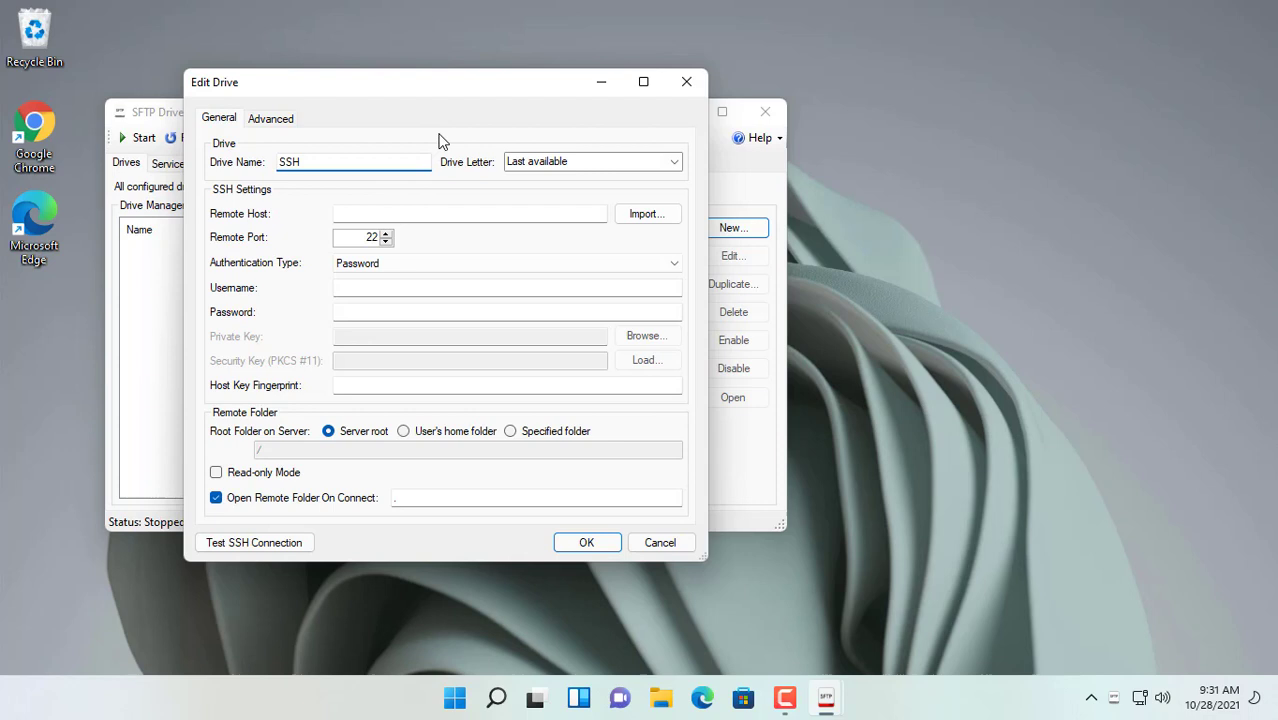
left_click(408, 211)
type("14.226.59.229")
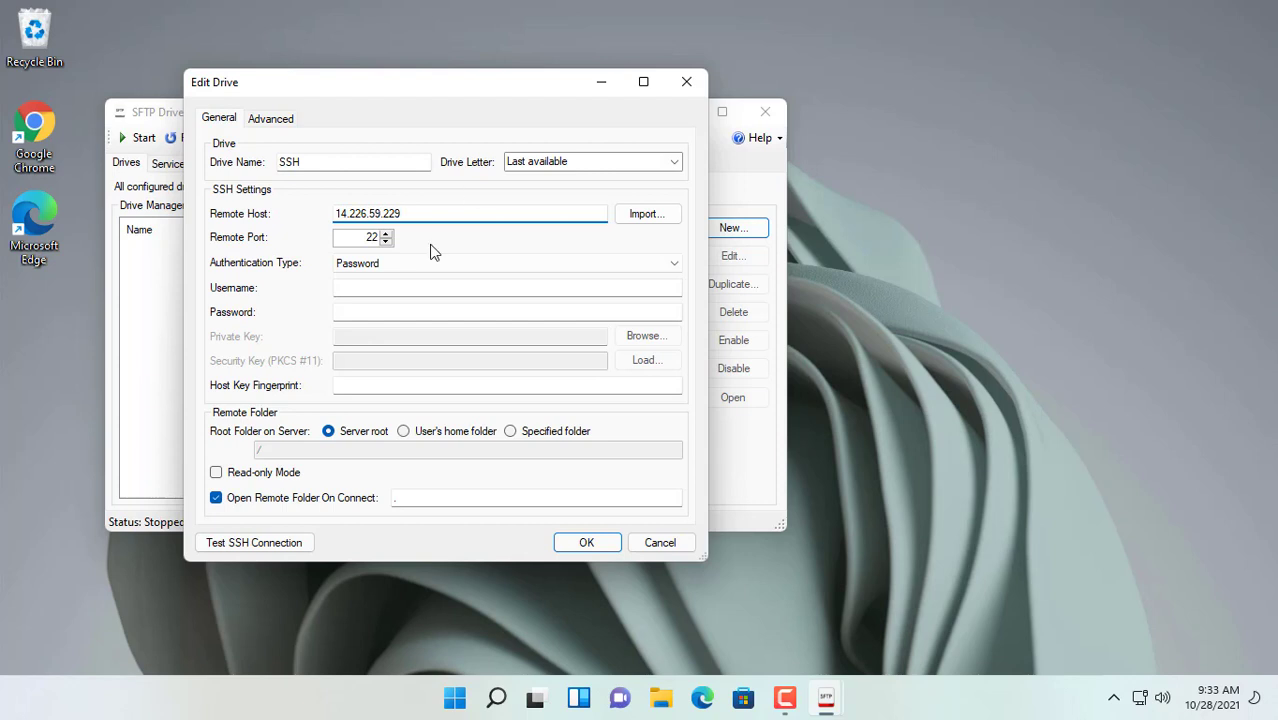
left_click(645, 288)
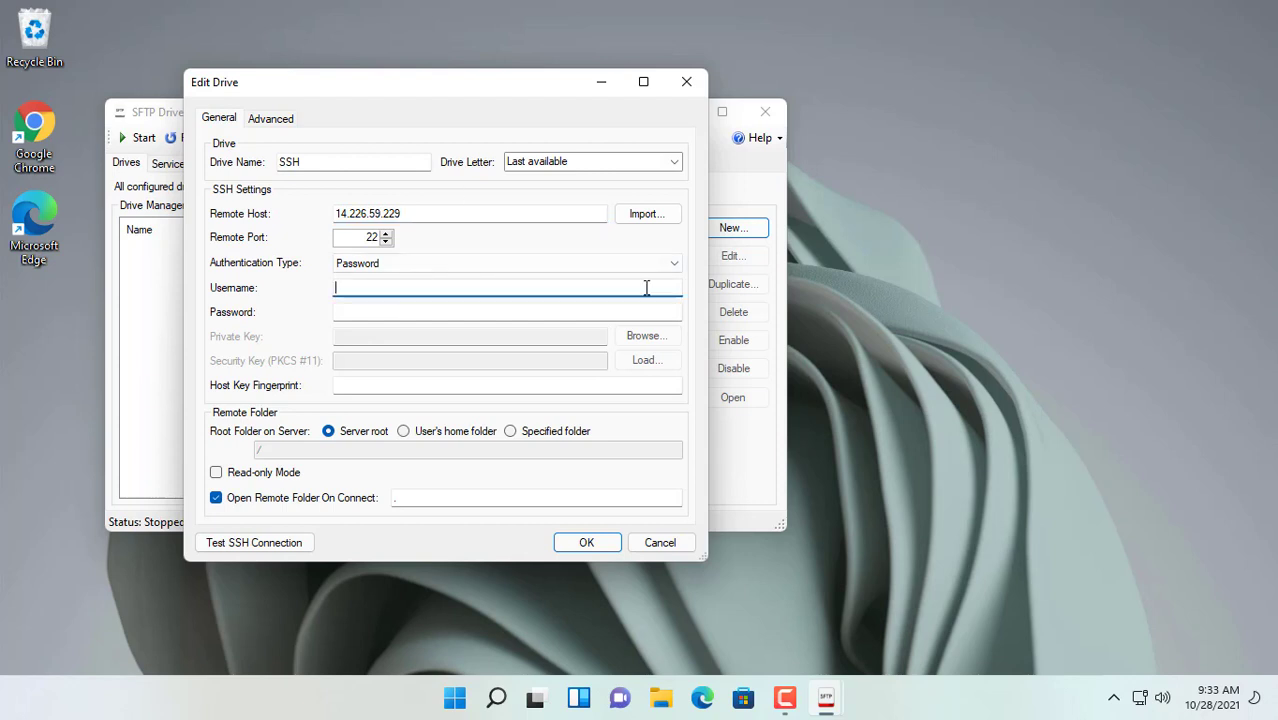
type("dministrator")
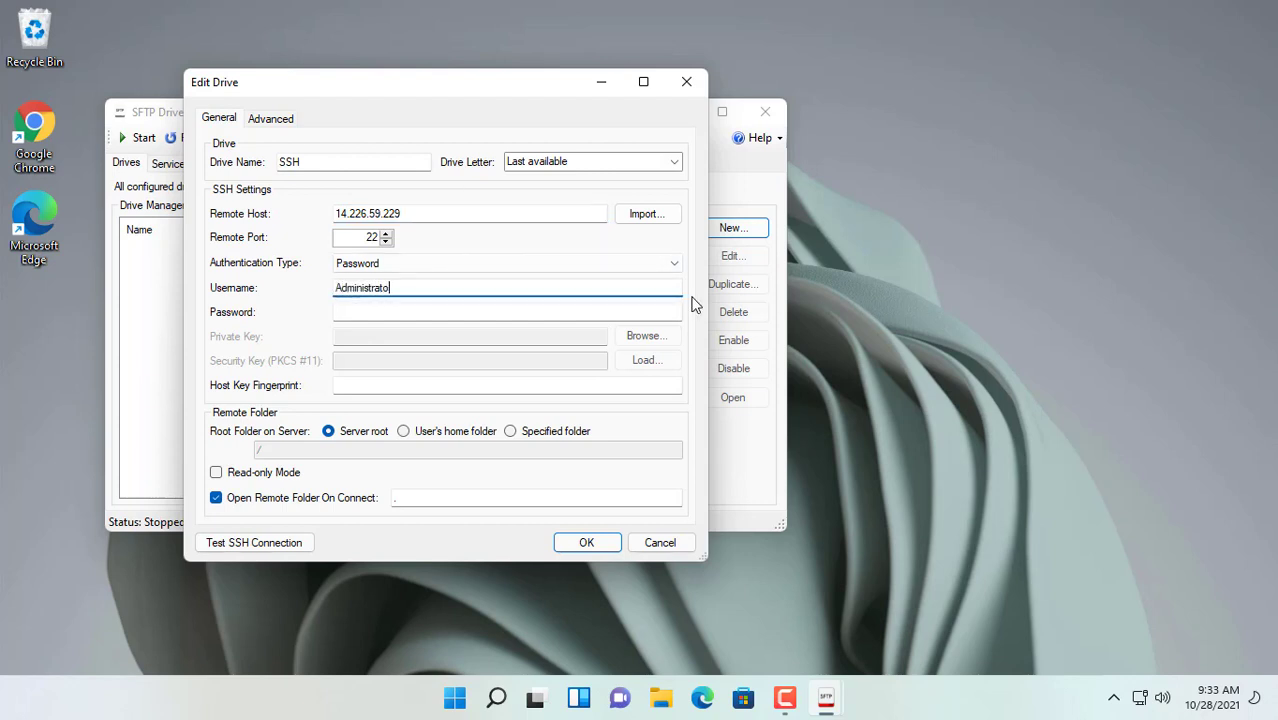
left_click(548, 311)
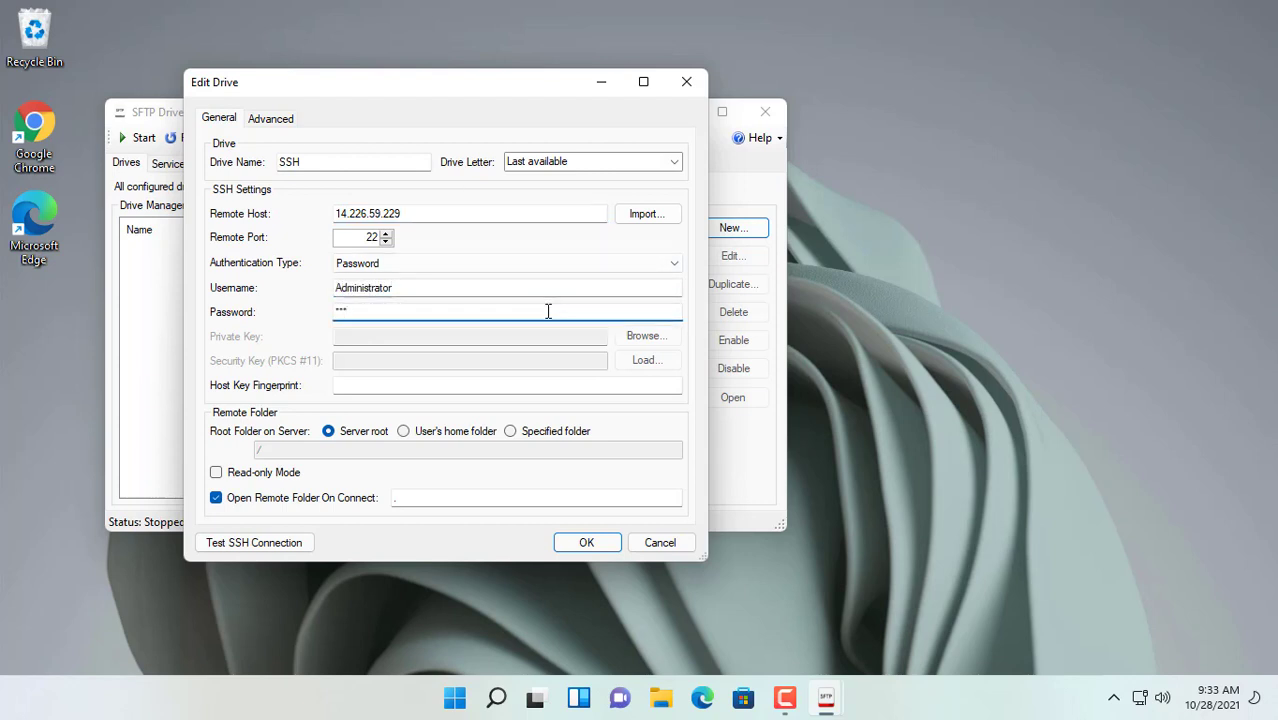
left_click(586, 542)
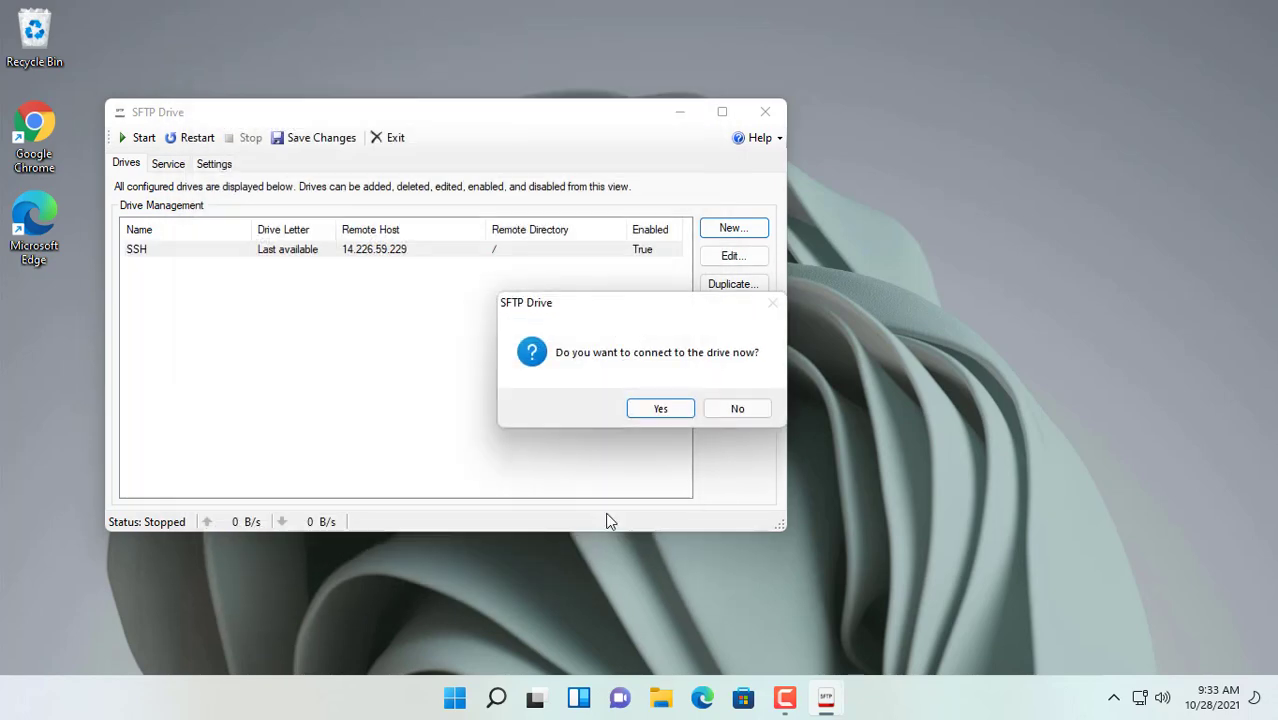
- Connect the new SSH drive, trusting the server's host key
left_click(650, 414)
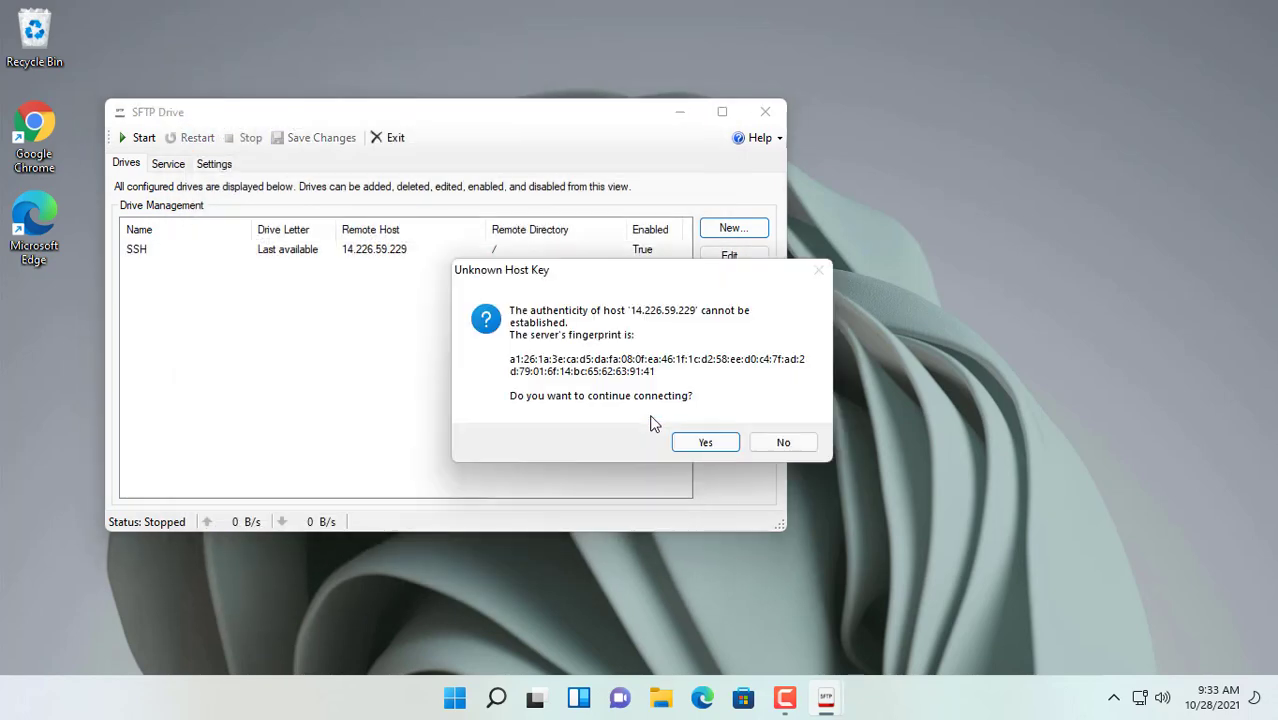
left_click(712, 449)
left_click(413, 258)
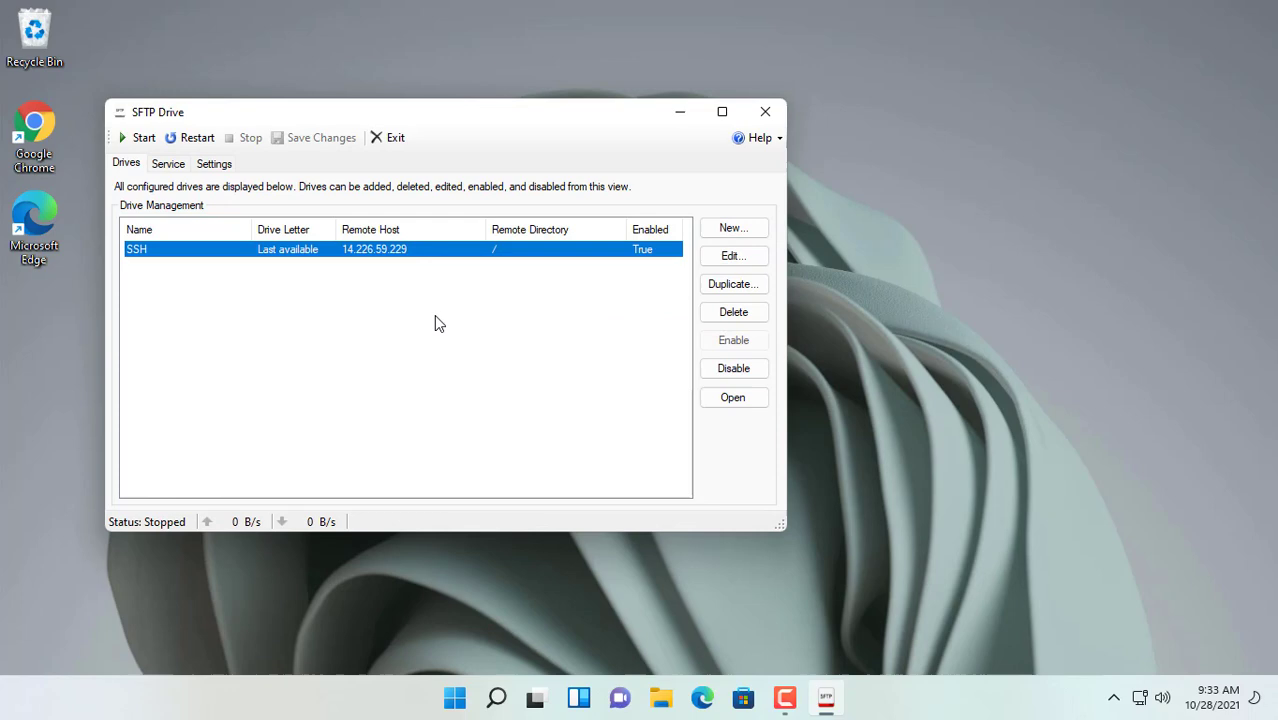
- Open the SSH (Z:) drive's Data_PC_02 folder in a maximized File Explorer with large icons
left_click(765, 111)
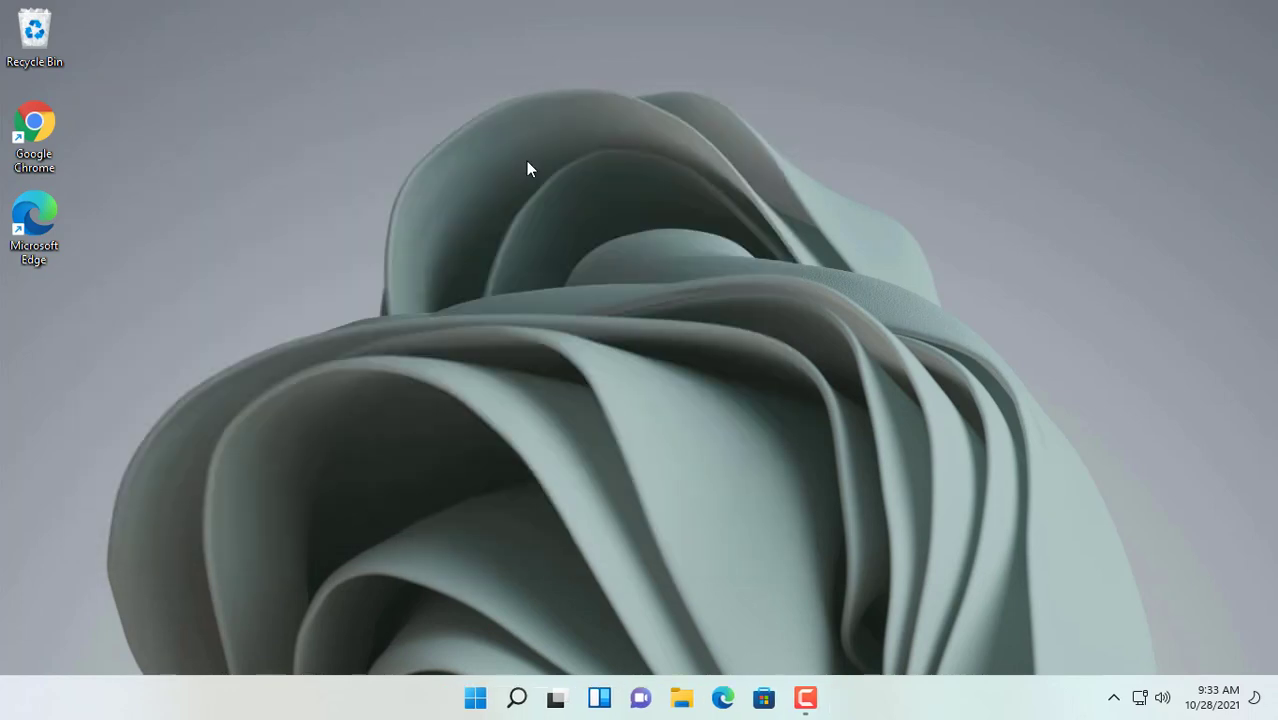
left_click(694, 706)
double_click(679, 131)
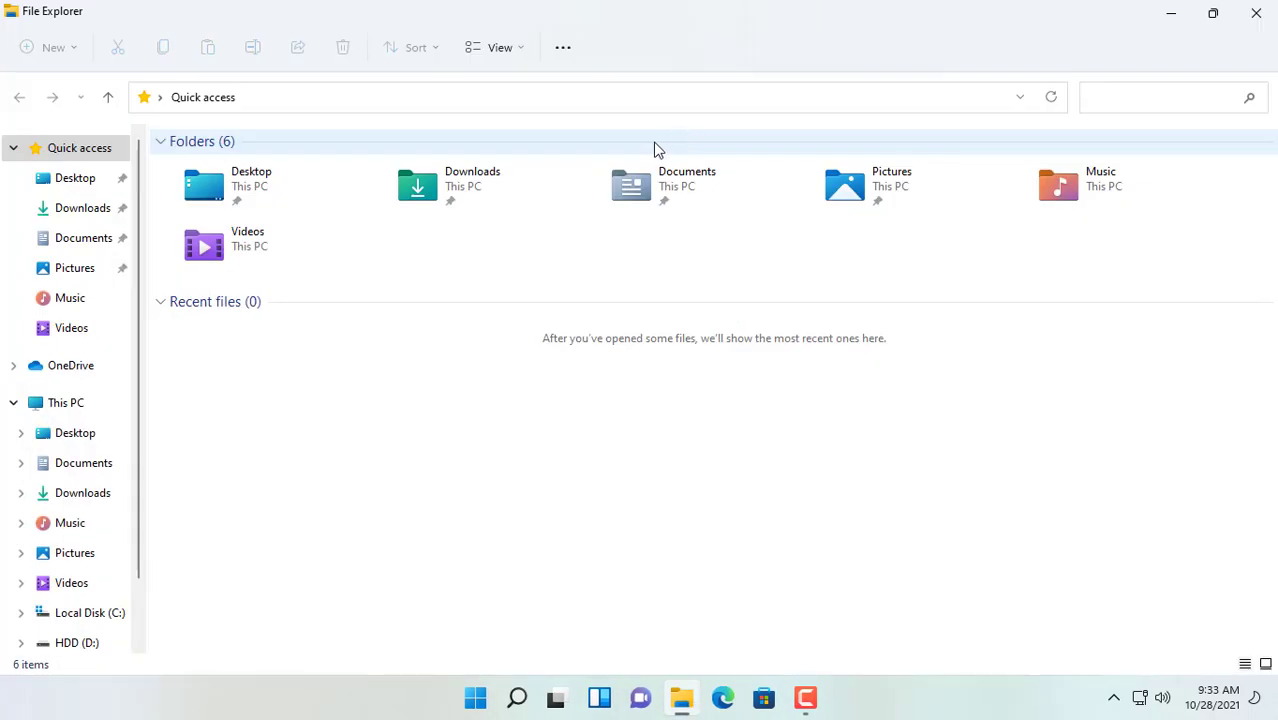
left_click(72, 404)
double_click(235, 395)
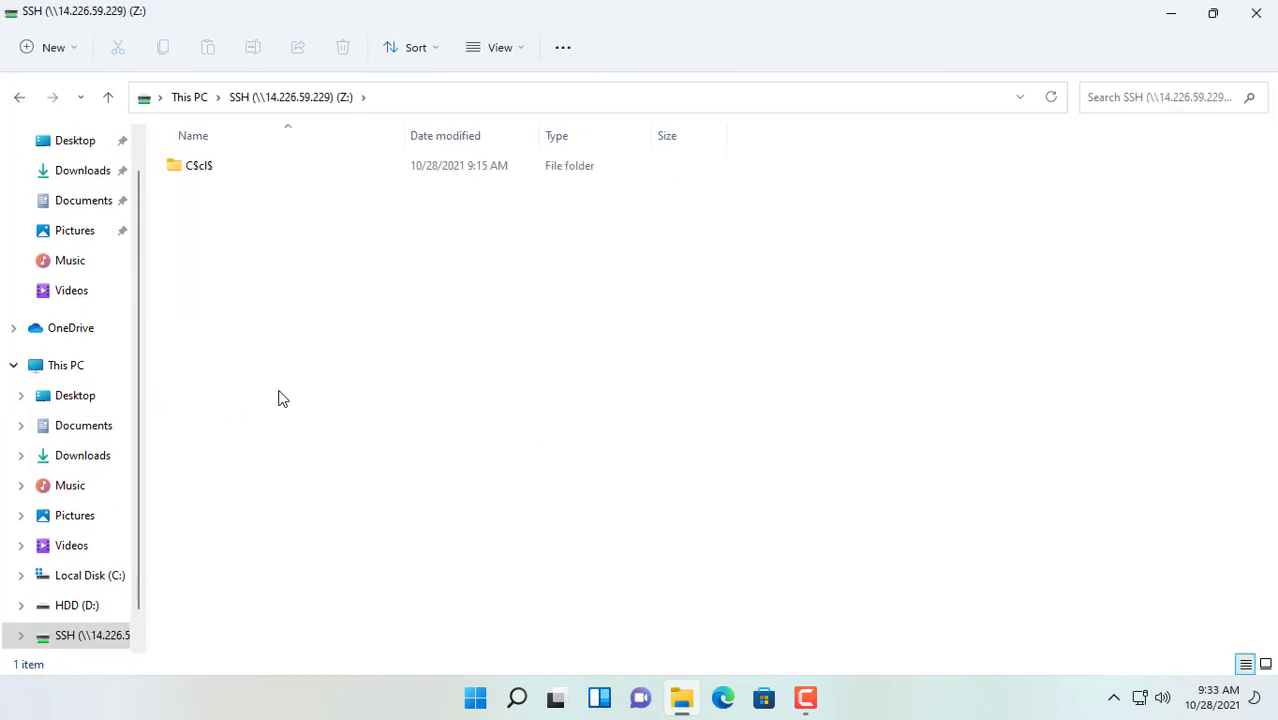
double_click(200, 171)
double_click(226, 222)
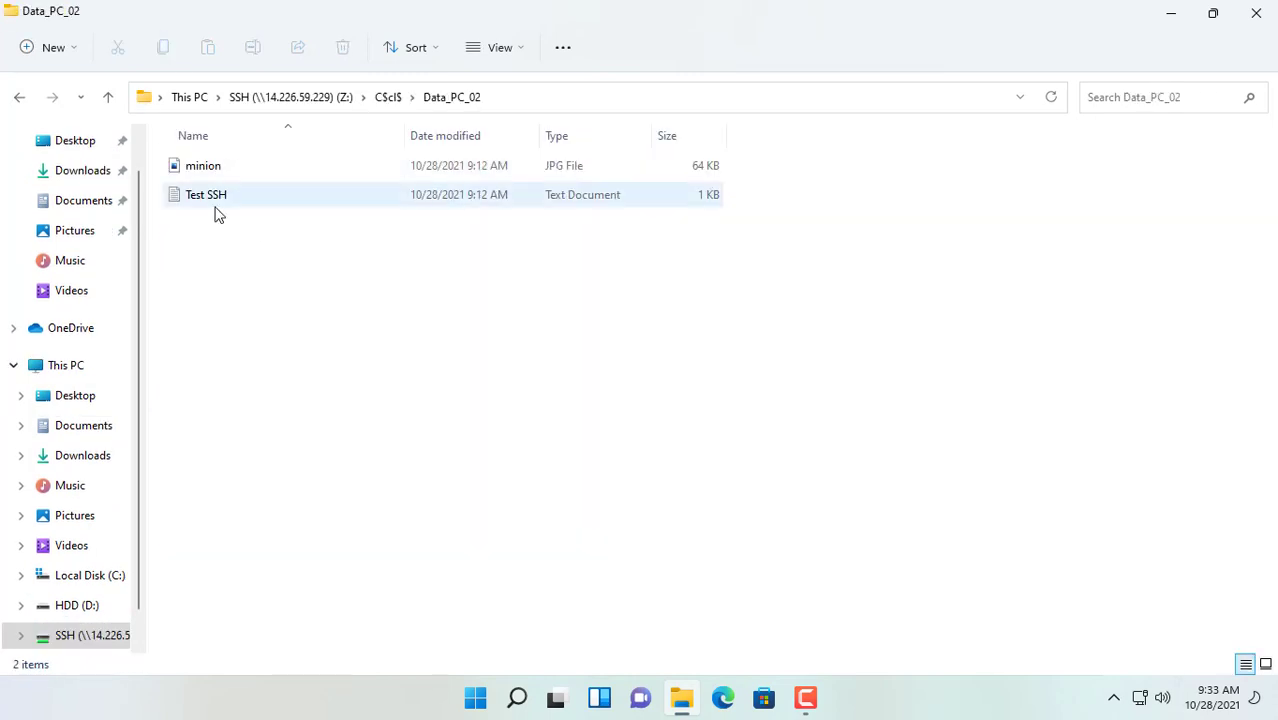
left_click(1265, 664)
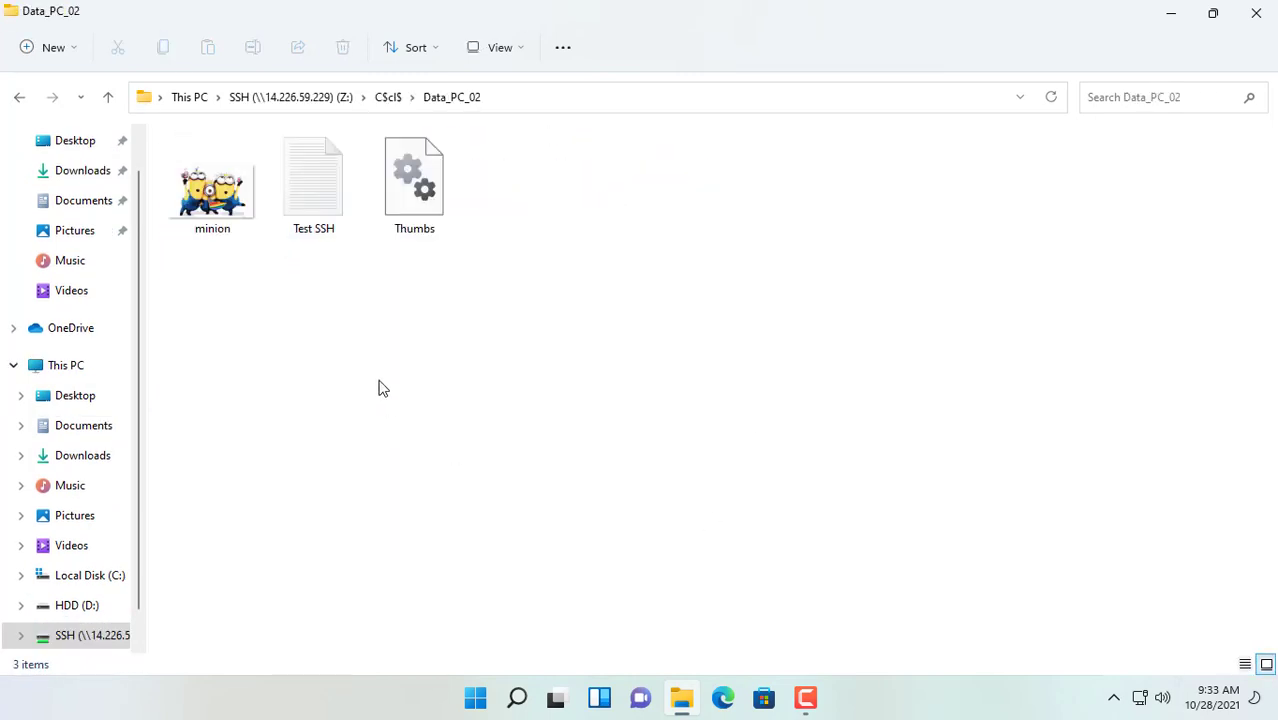
- Create text document 'Test from Remote PC', open it and start typing 'HeServer'
right_click(376, 385)
mouse_move(476, 296)
left_click(755, 522)
type("Test from")
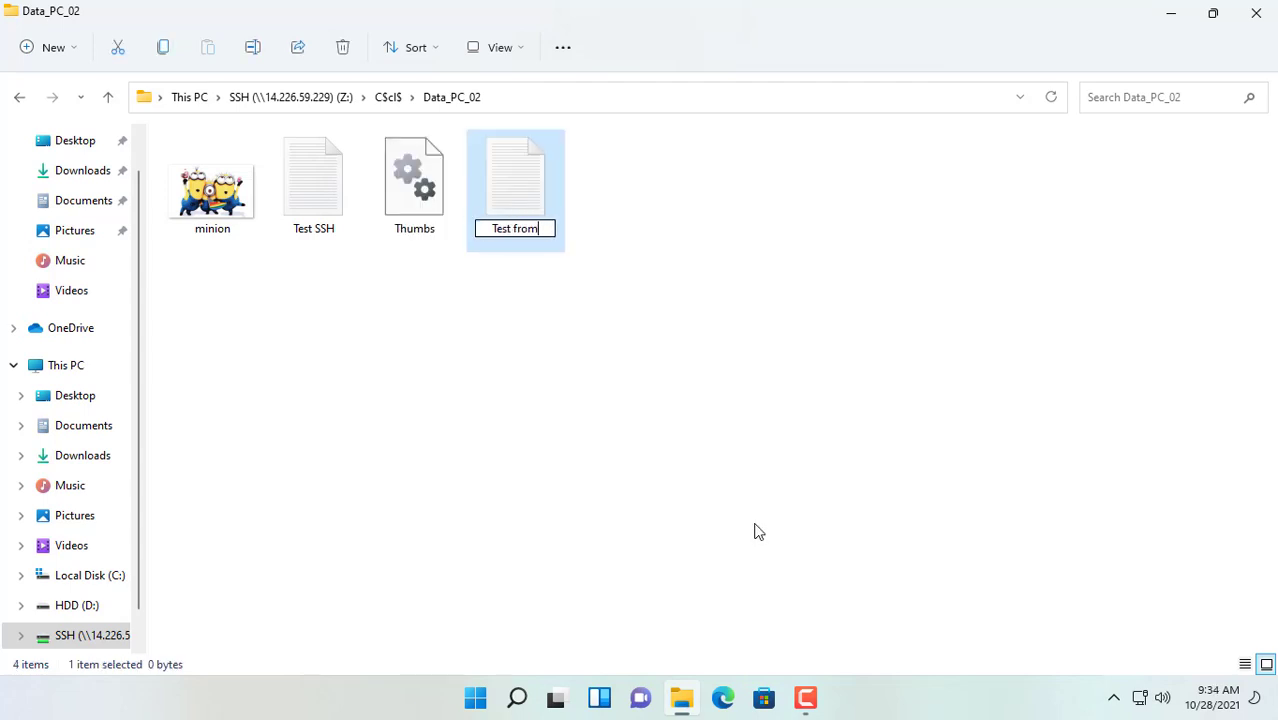
type(" Remote PC")
key("Return")
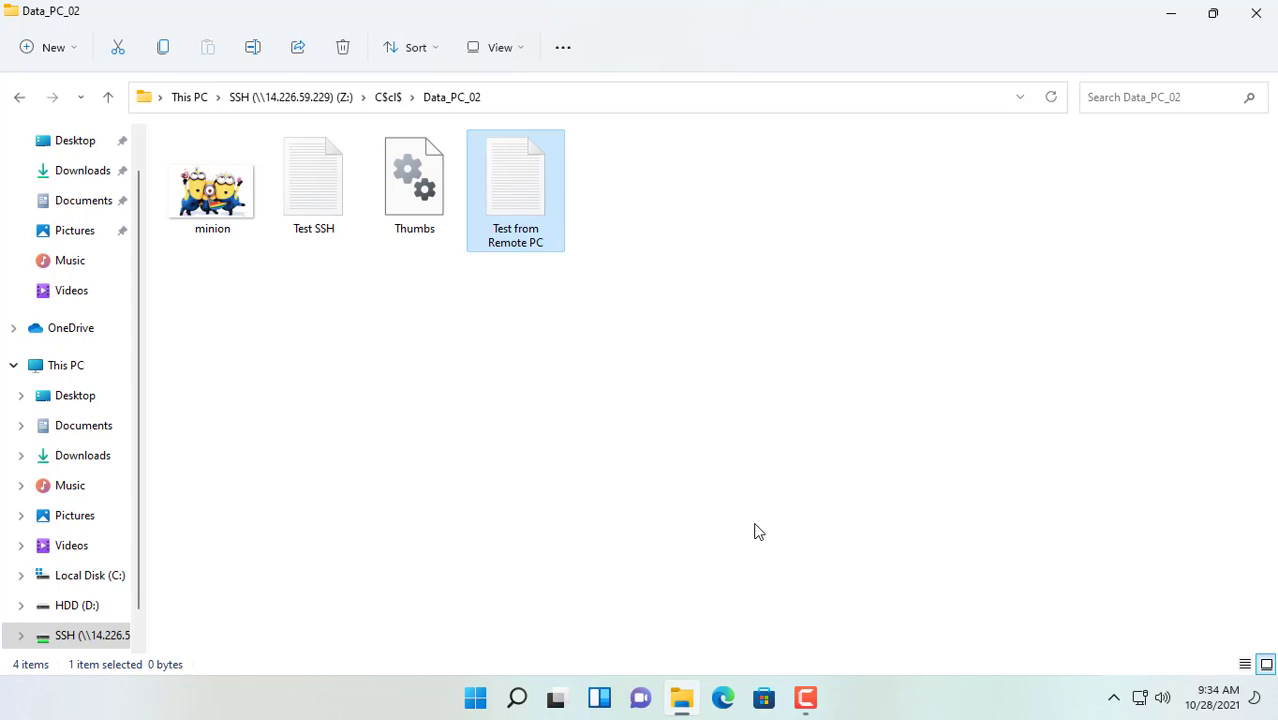
key("Return")
type("He")
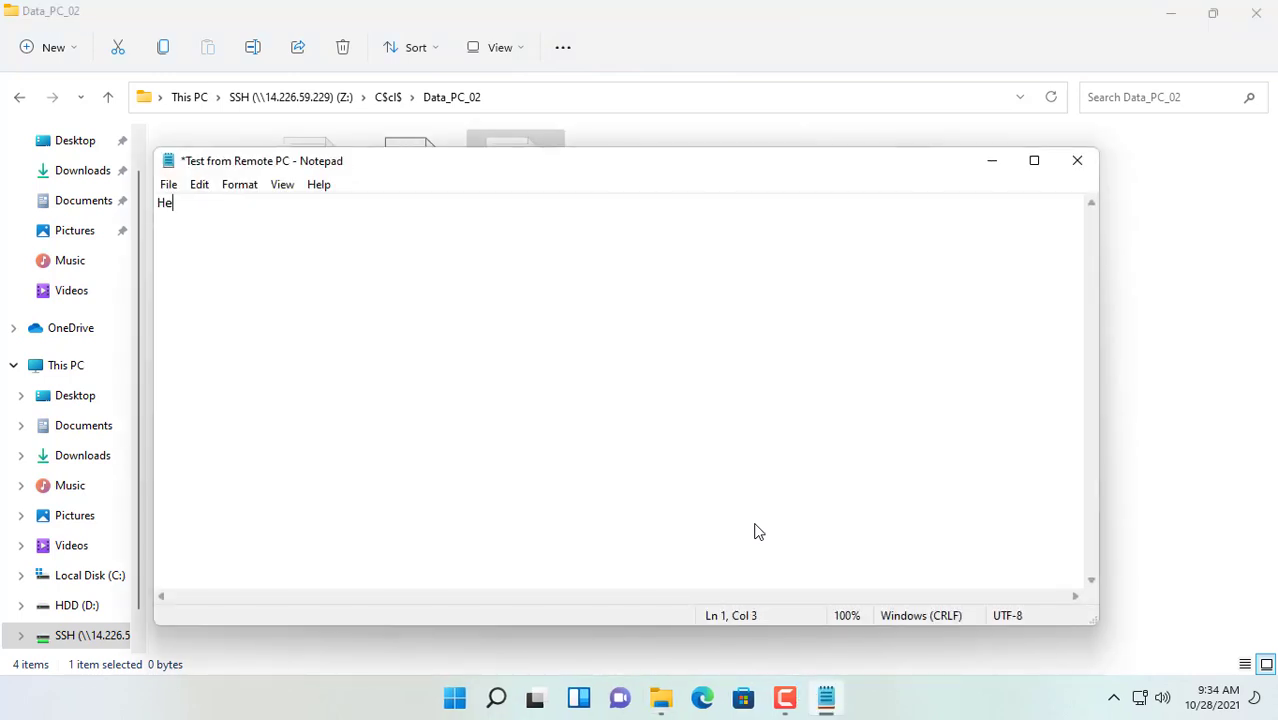